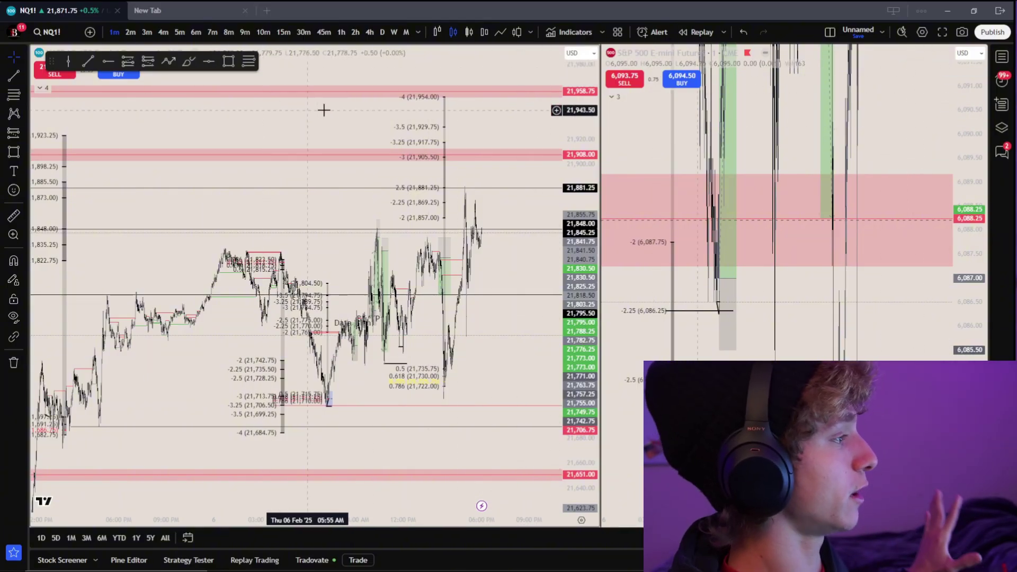
Step: Draw a Fib Retracement in the empty area of the NQ chart above the price action, from 22,508.00 to 22,448.25
{"action": "left_click_drag", "start_coordinate": [323, 106], "coordinate": [474, 428]}
{"action": "left_click_drag", "start_coordinate": [439, 183], "coordinate": [524, 495]}
{"action": "left_click_drag", "start_coordinate": [410, 259], "coordinate": [541, 379]}
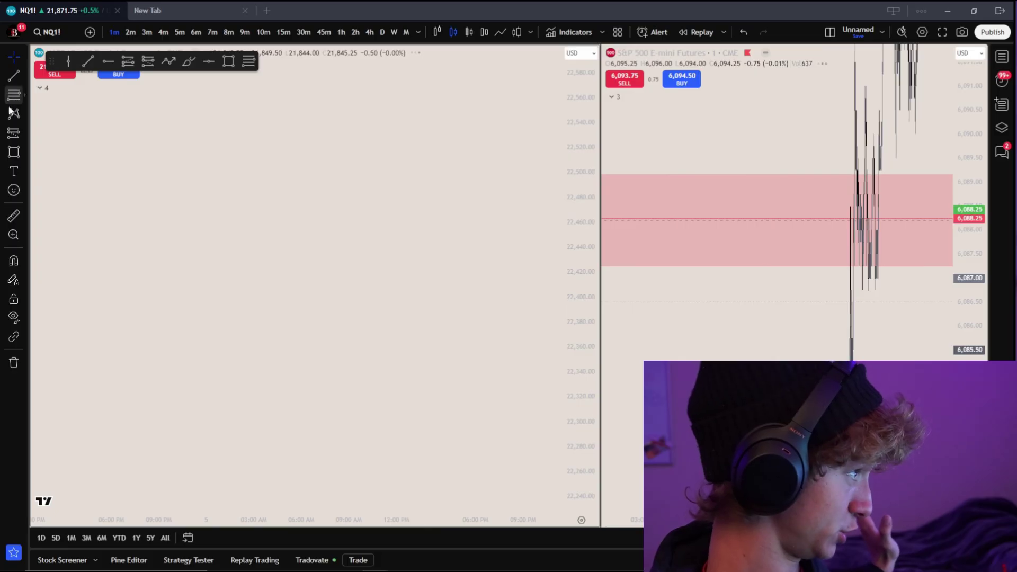
{"action": "left_click", "coordinate": [15, 97]}
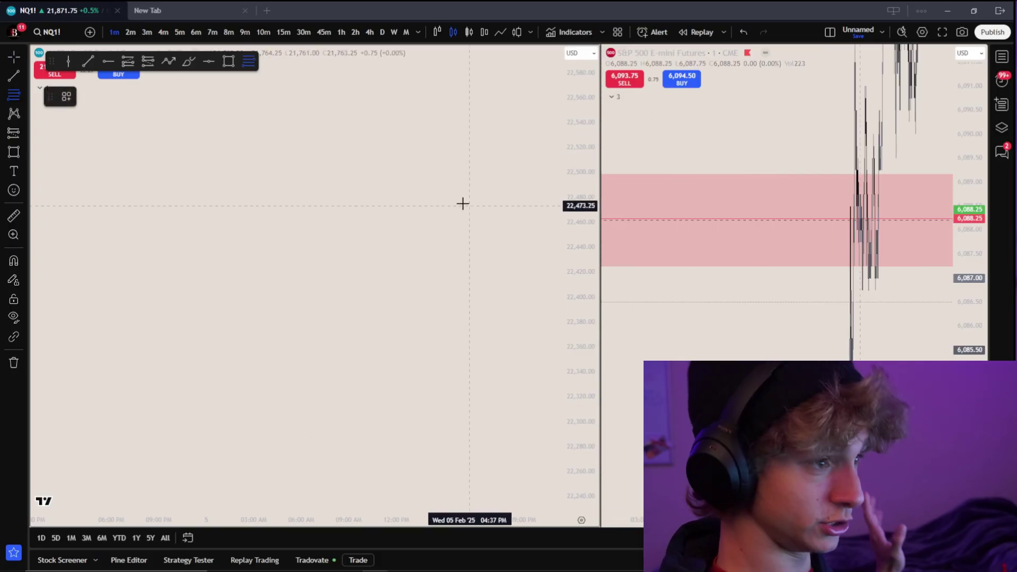
{"action": "left_click", "coordinate": [359, 163]}
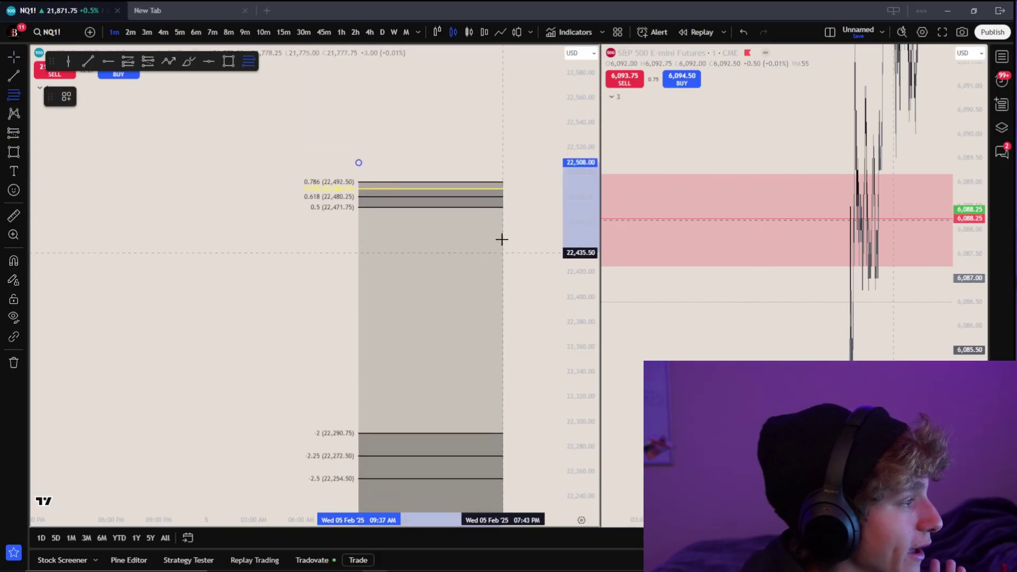
{"action": "left_click", "coordinate": [502, 236]}
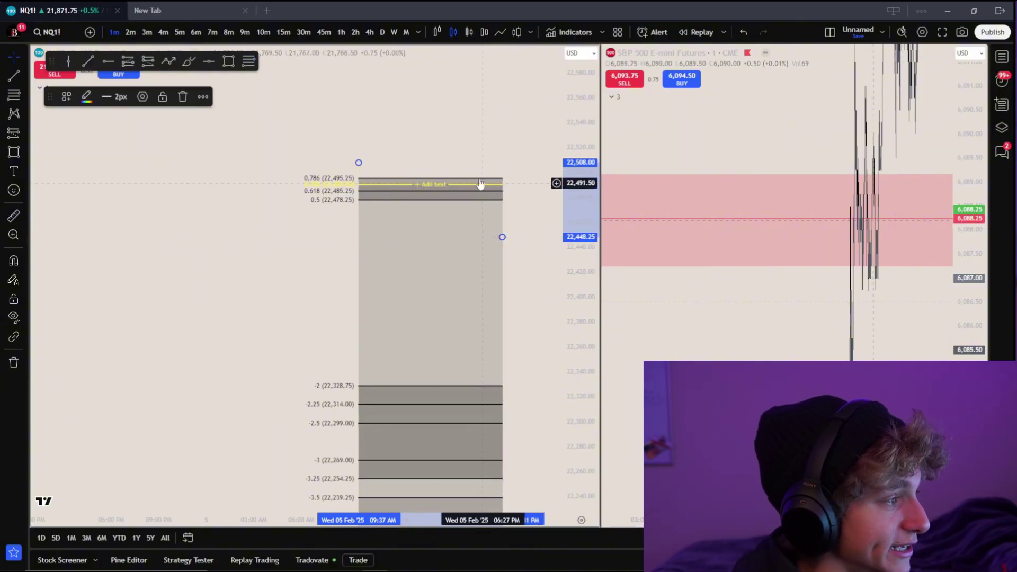
Step: Review the retracement's style and level settings, and look through the available projection and Fibonacci drawing tools
{"action": "left_click", "coordinate": [143, 96]}
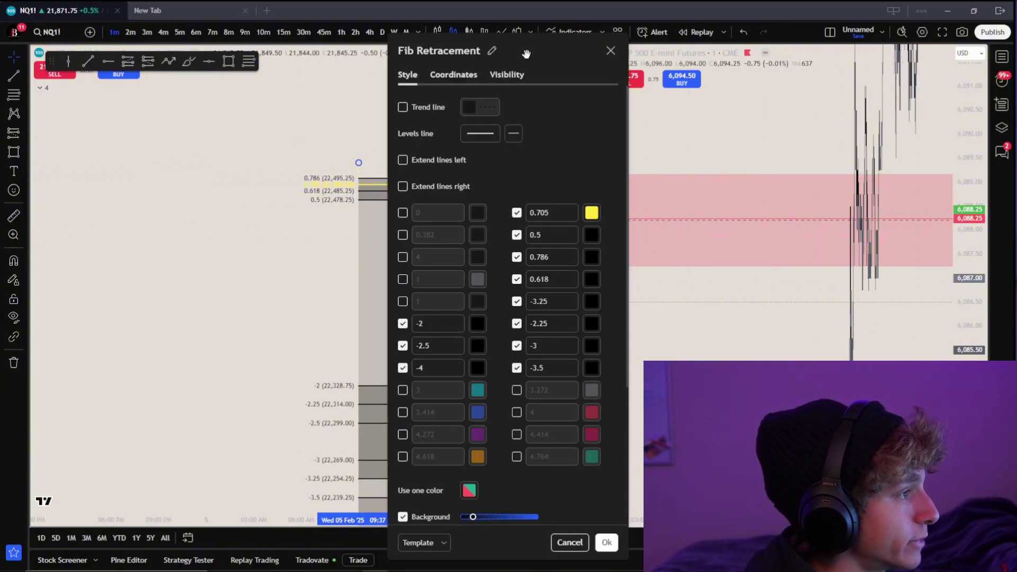
{"action": "left_click_drag", "start_coordinate": [526, 54], "coordinate": [565, 41]}
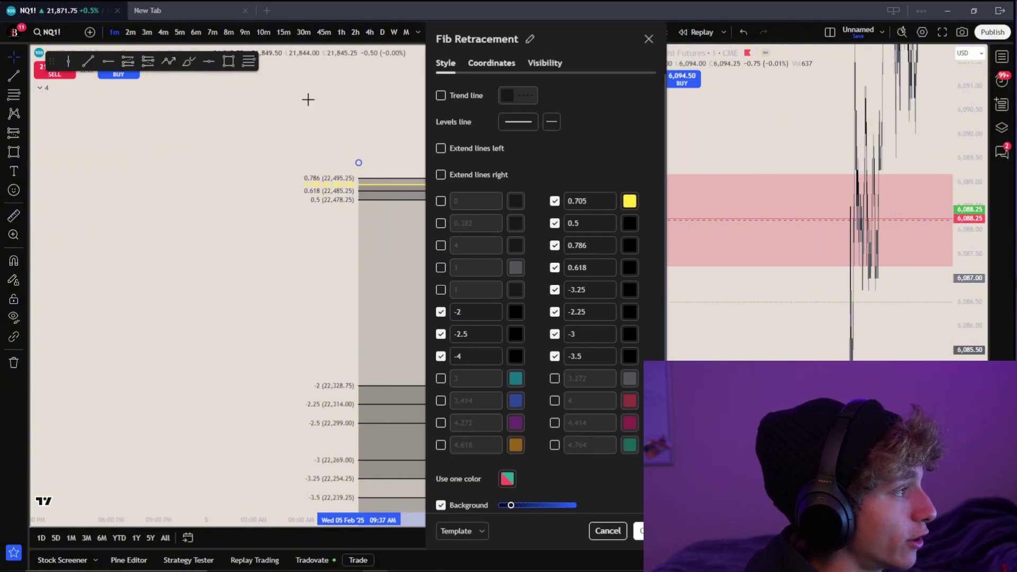
{"action": "left_click", "coordinate": [23, 130]}
{"action": "left_click", "coordinate": [23, 129]}
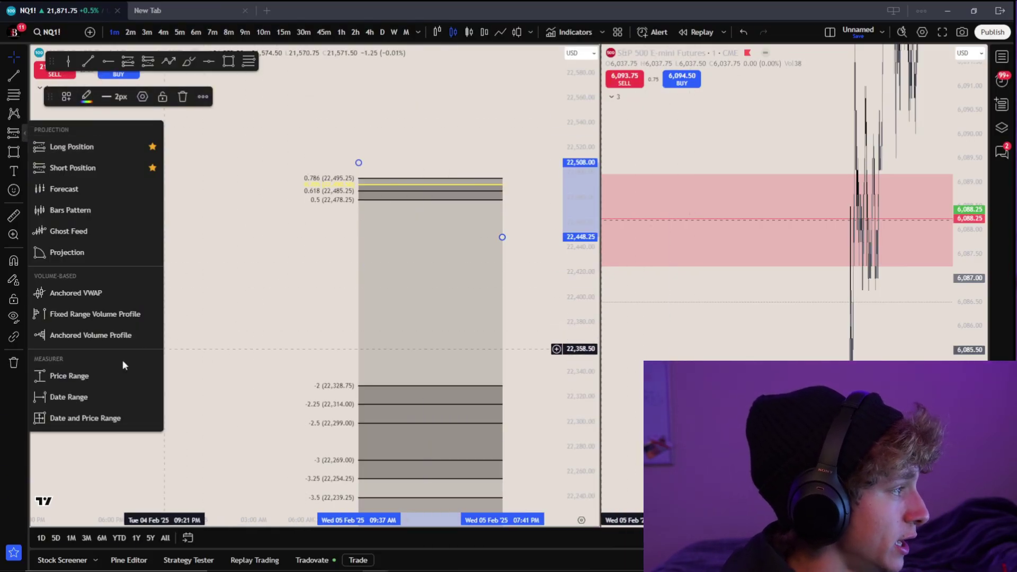
{"action": "left_click", "coordinate": [23, 94]}
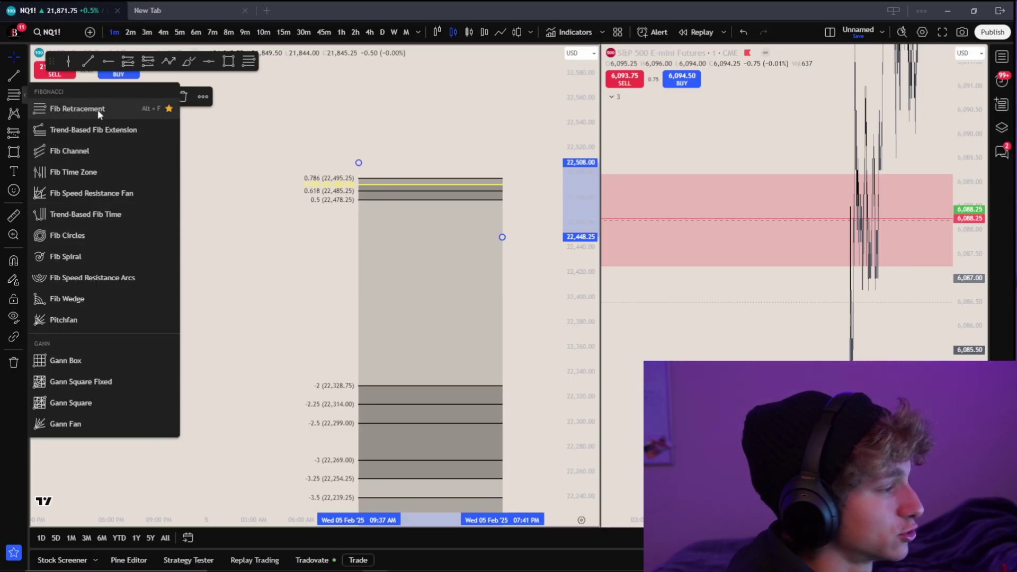
{"action": "left_click", "coordinate": [392, 137]}
Step: Save the retracement's level settings as a drawing template named "Fib" and accept its settings
{"action": "left_click", "coordinate": [399, 185]}
{"action": "right_click", "coordinate": [399, 184]}
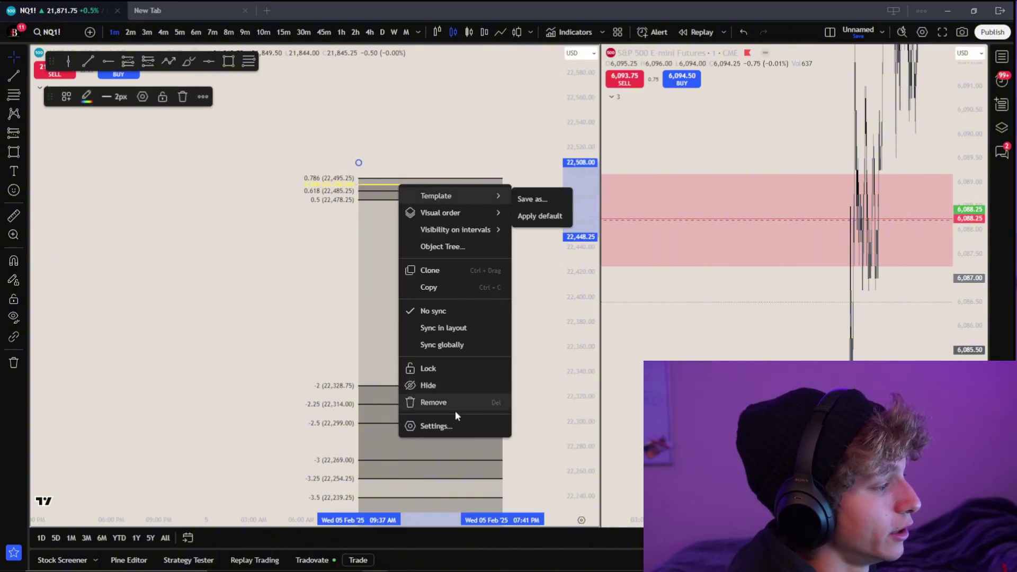
{"action": "left_click", "coordinate": [450, 427]}
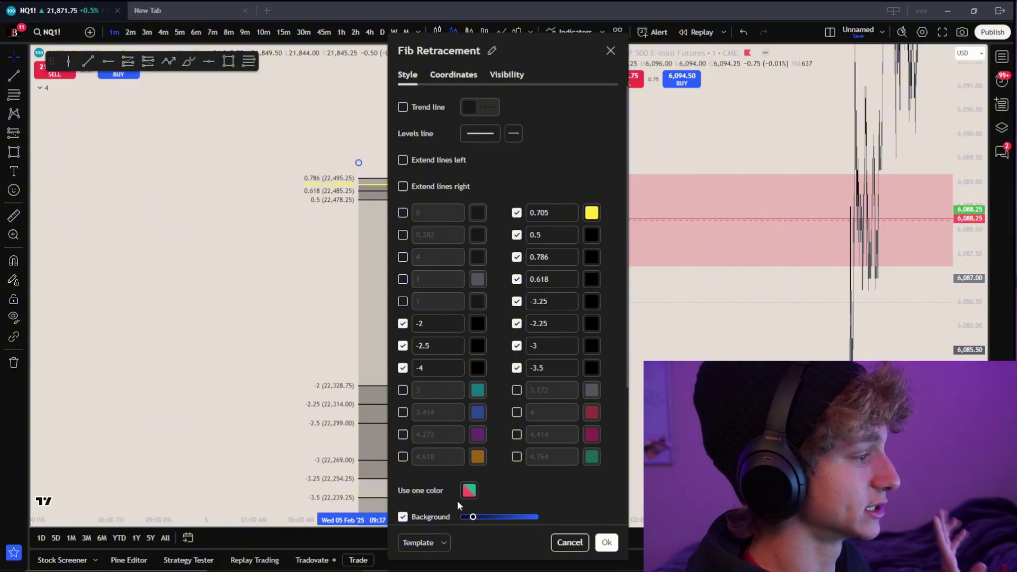
{"action": "left_click", "coordinate": [447, 541]}
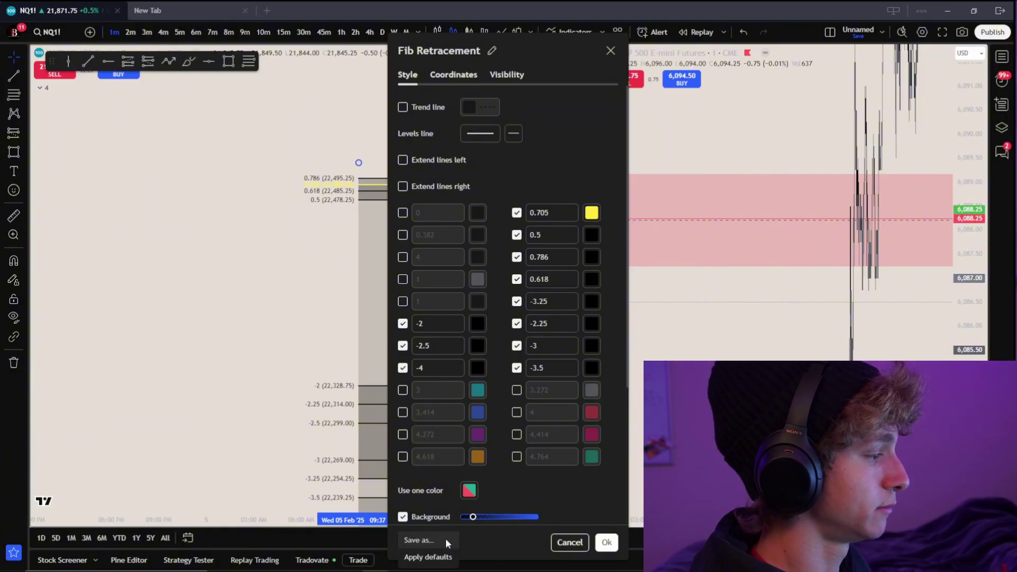
{"action": "left_click", "coordinate": [446, 540]}
{"action": "type", "text": "fib"}
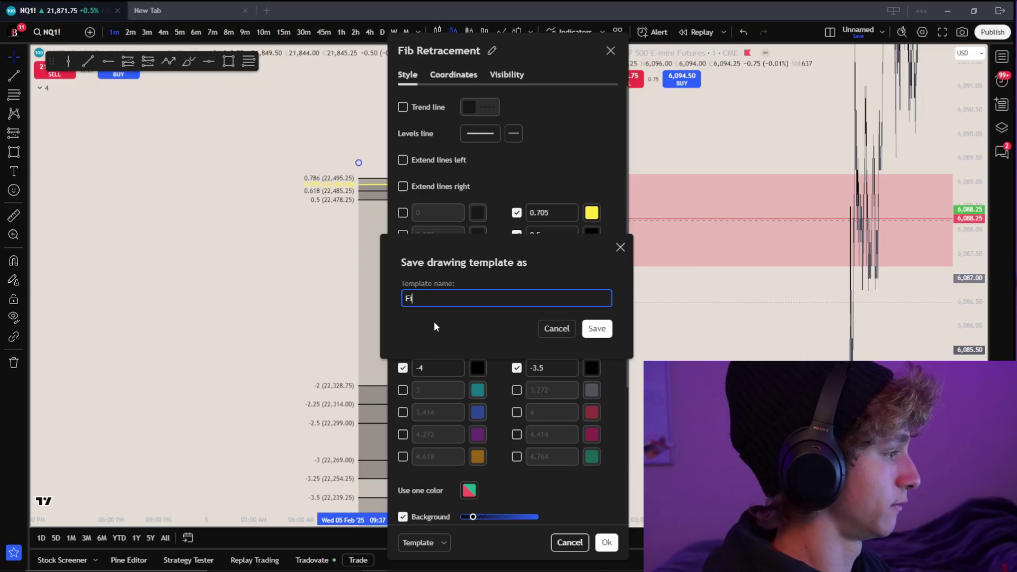
{"action": "key", "text": "Return"}
{"action": "left_click", "coordinate": [607, 542]}
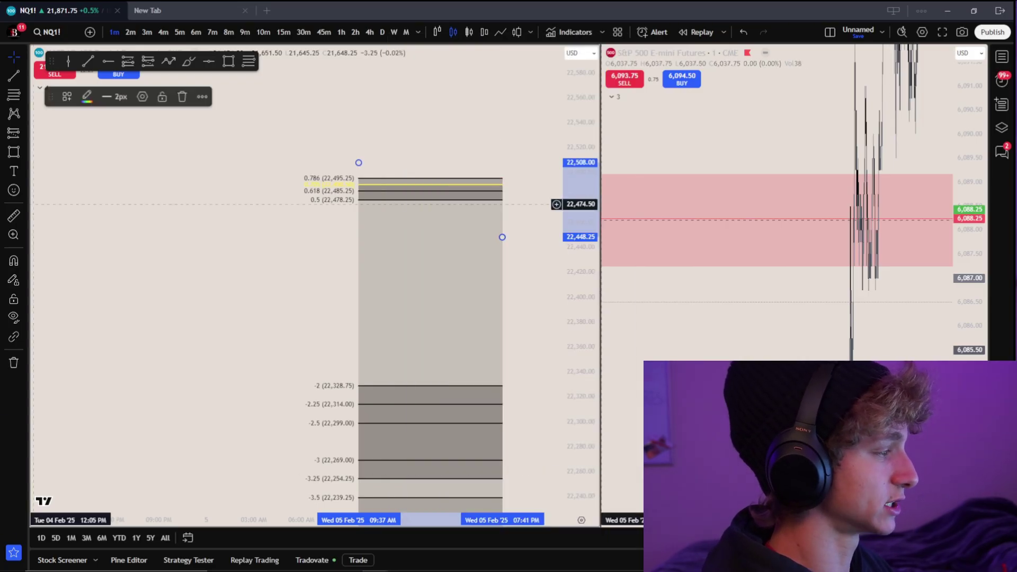
Step: Try a second Fib Retracement from 22,492.25 to 22,422.50, and undo the retracement drawings
{"action": "left_click", "coordinate": [14, 96]}
{"action": "left_click", "coordinate": [152, 183]}
{"action": "left_click", "coordinate": [245, 270]}
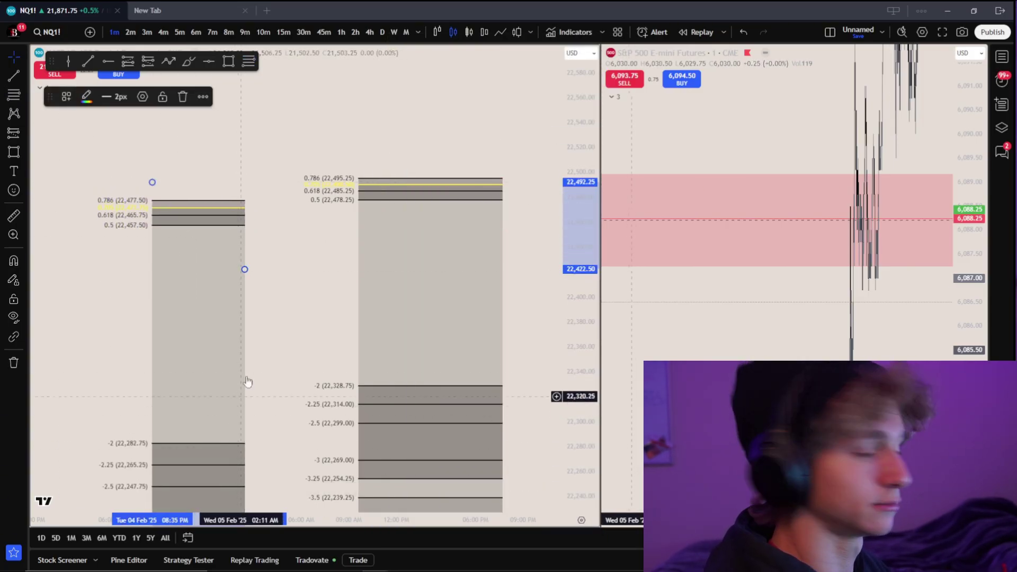
{"action": "key", "text": "ctrl+z"}
{"action": "key", "text": "ctrl+z"}
Step: Draw a Fib Retracement in an empty part of the NQ chart, from about 22,575.25 to 22,489.00
{"action": "left_click", "coordinate": [15, 58]}
{"action": "left_click_drag", "start_coordinate": [392, 237], "coordinate": [435, 106]}
{"action": "left_click_drag", "start_coordinate": [572, 211], "coordinate": [576, 379]}
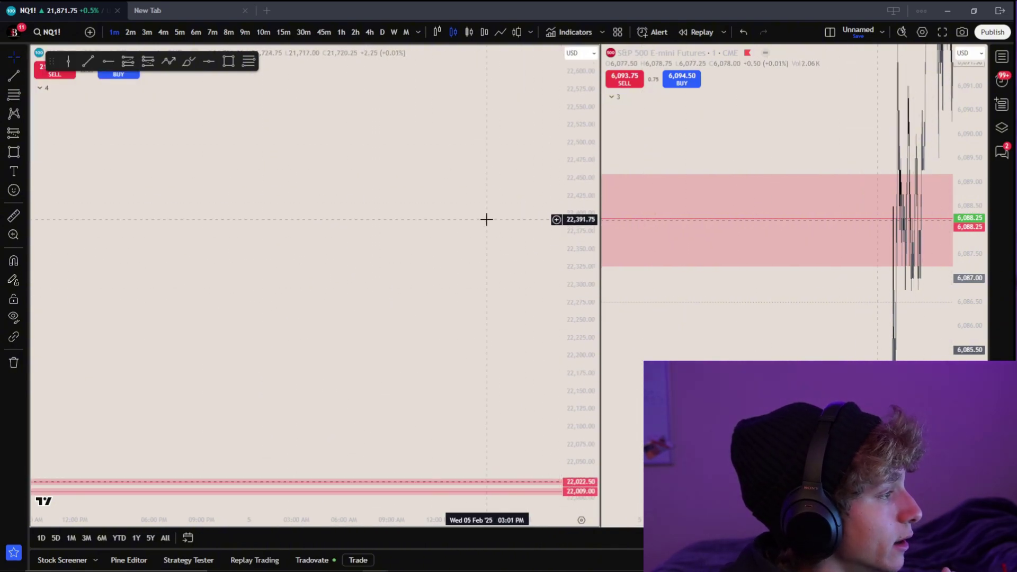
{"action": "left_click_drag", "start_coordinate": [490, 227], "coordinate": [534, 283]}
{"action": "left_click", "coordinate": [249, 61]}
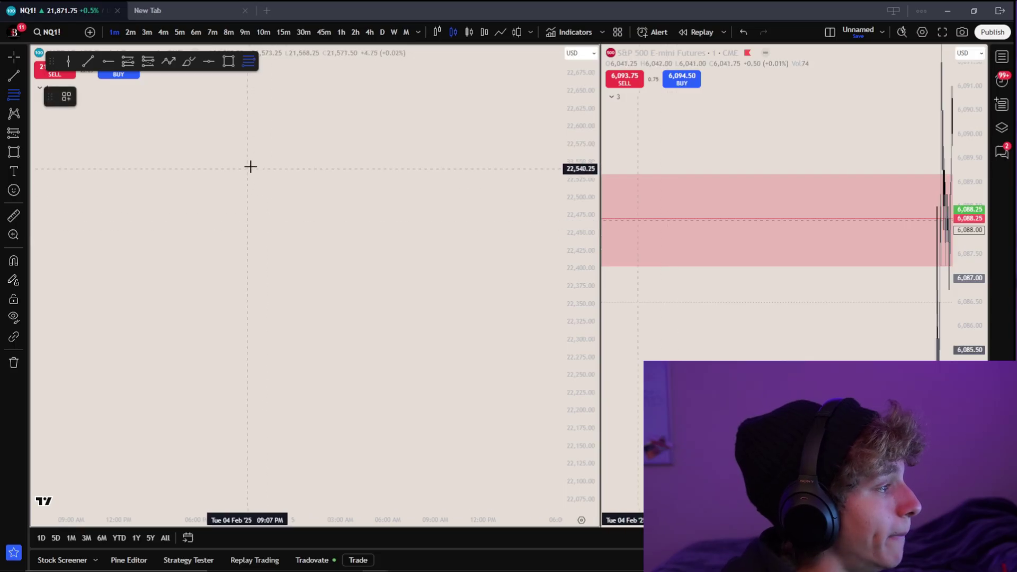
{"action": "left_click", "coordinate": [258, 144]}
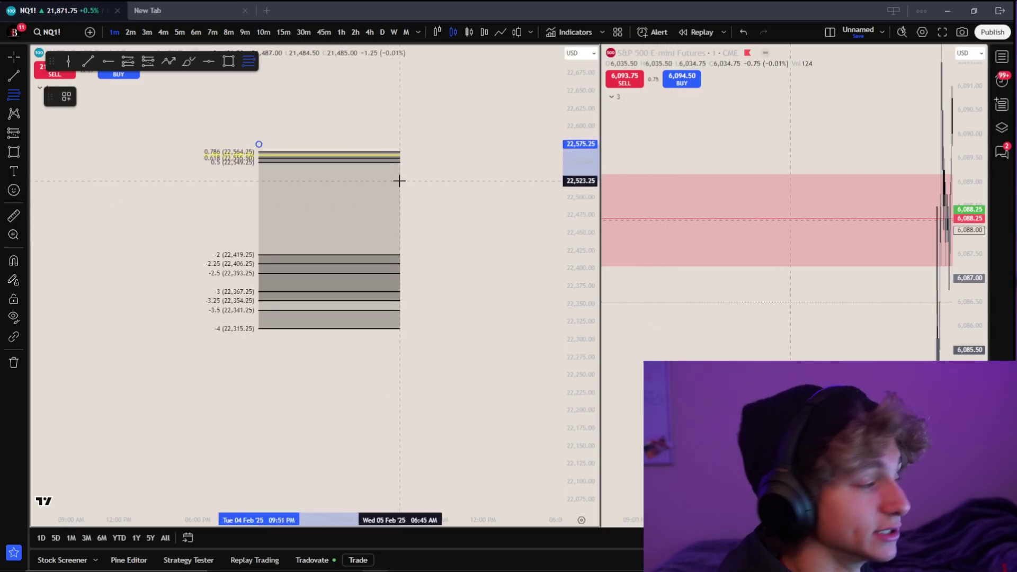
{"action": "left_click", "coordinate": [402, 205]}
Step: Examine the retracement's 0.5 to 0.786 levels and its extension levels from -2 down to -4
{"action": "left_click_drag", "start_coordinate": [567, 347], "coordinate": [567, 249]}
{"action": "left_click_drag", "start_coordinate": [490, 281], "coordinate": [565, 101]}
{"action": "left_click_drag", "start_coordinate": [485, 199], "coordinate": [497, 298]}
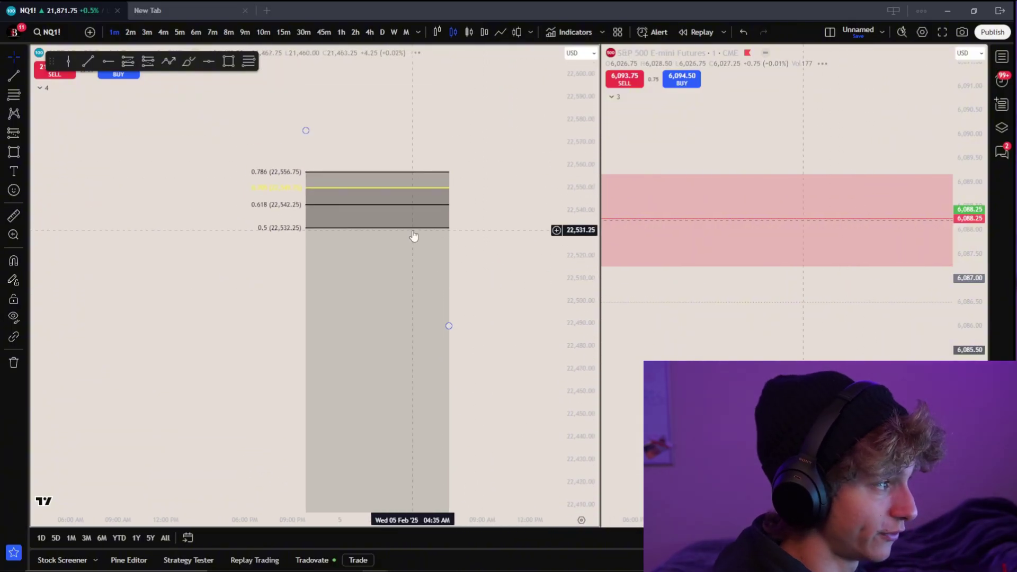
{"action": "left_click", "coordinate": [416, 230]}
{"action": "left_click_drag", "start_coordinate": [575, 252], "coordinate": [575, 295]}
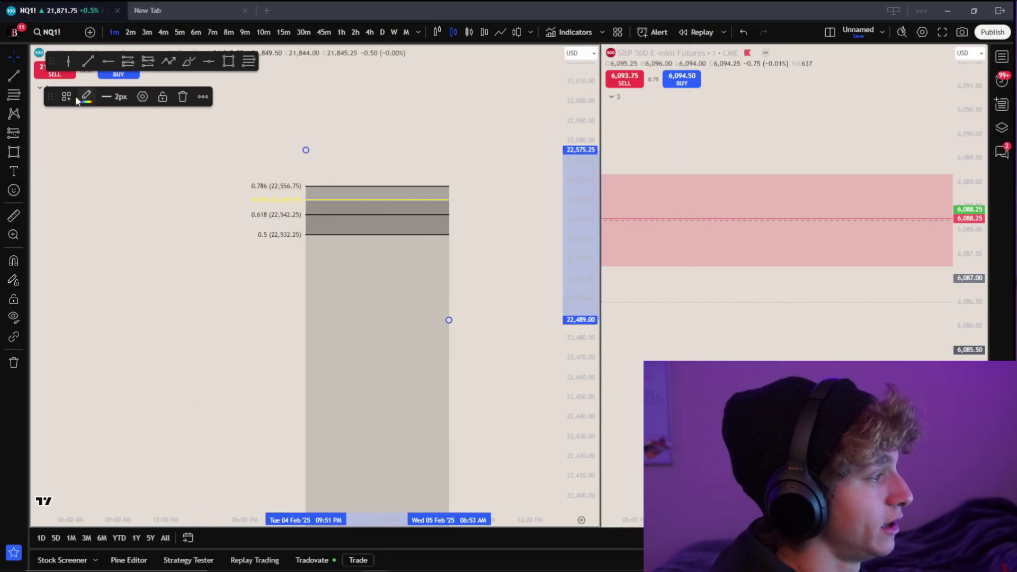
{"action": "left_click_drag", "start_coordinate": [468, 231], "coordinate": [490, 202]}
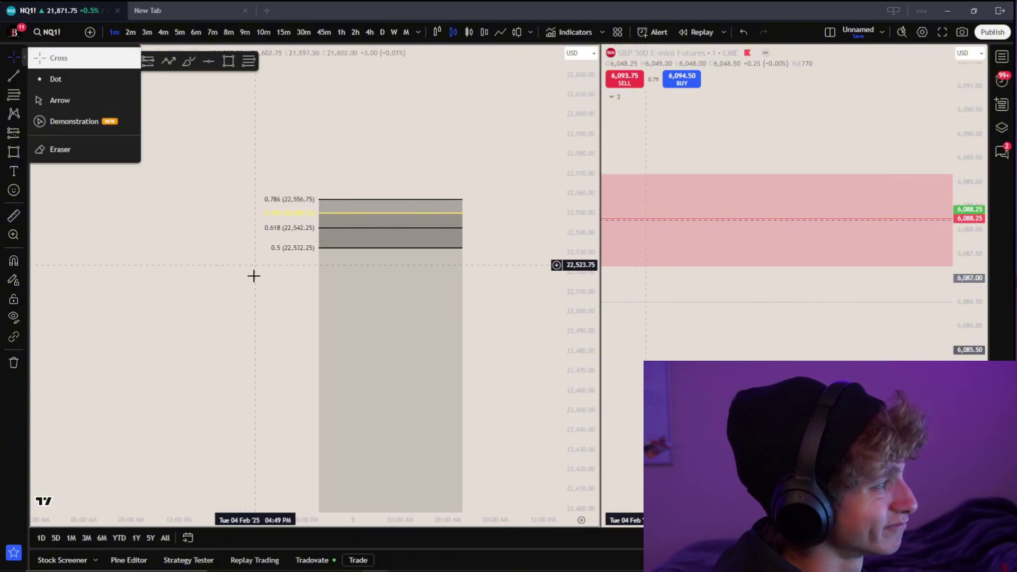
{"action": "left_click_drag", "start_coordinate": [252, 275], "coordinate": [253, 218]}
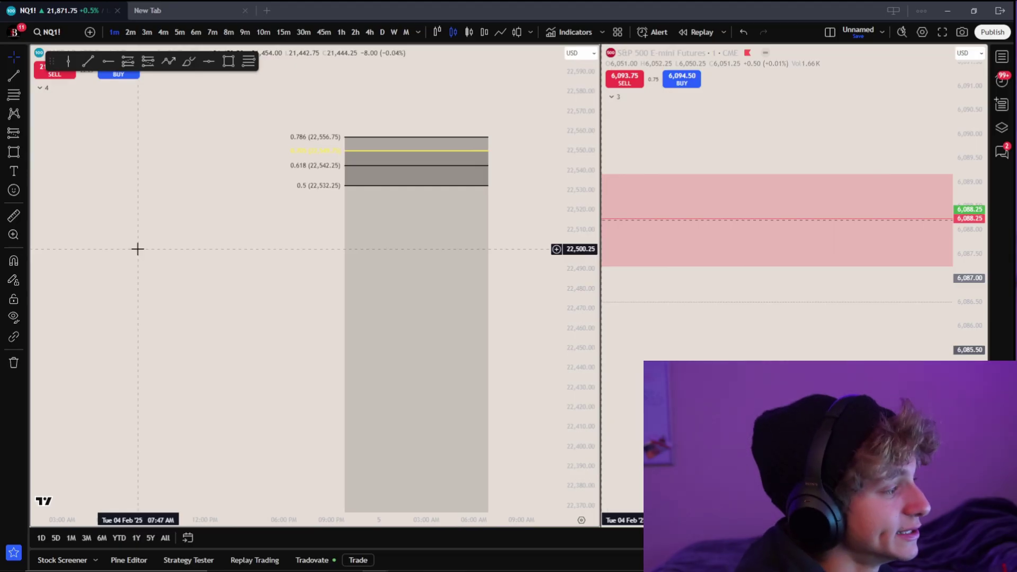
{"action": "left_click_drag", "start_coordinate": [199, 327], "coordinate": [209, 152]}
{"action": "left_click_drag", "start_coordinate": [214, 386], "coordinate": [211, 84]}
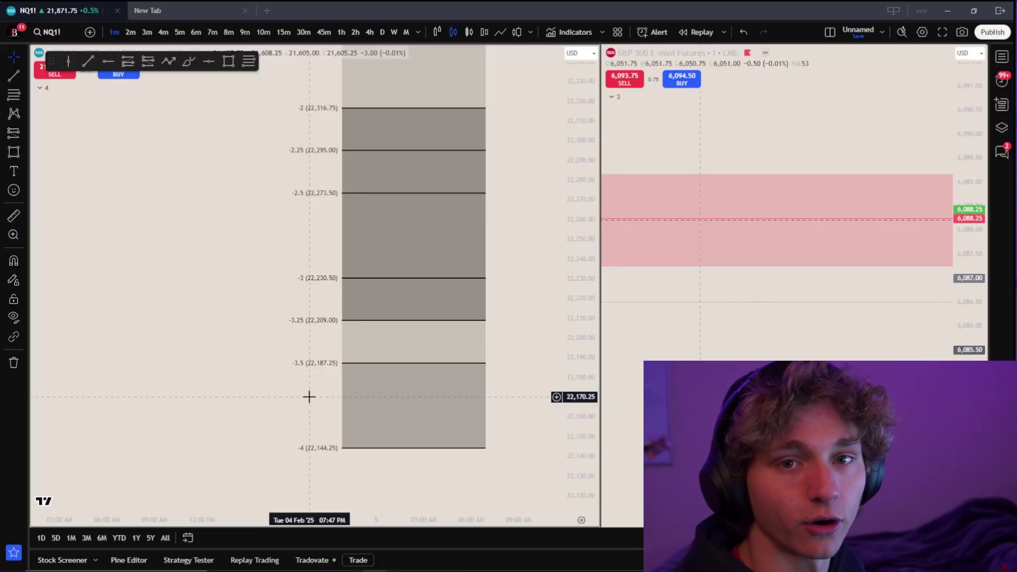
Step: Delete the Fib Retracement from the empty chart area
{"action": "left_click", "coordinate": [463, 278]}
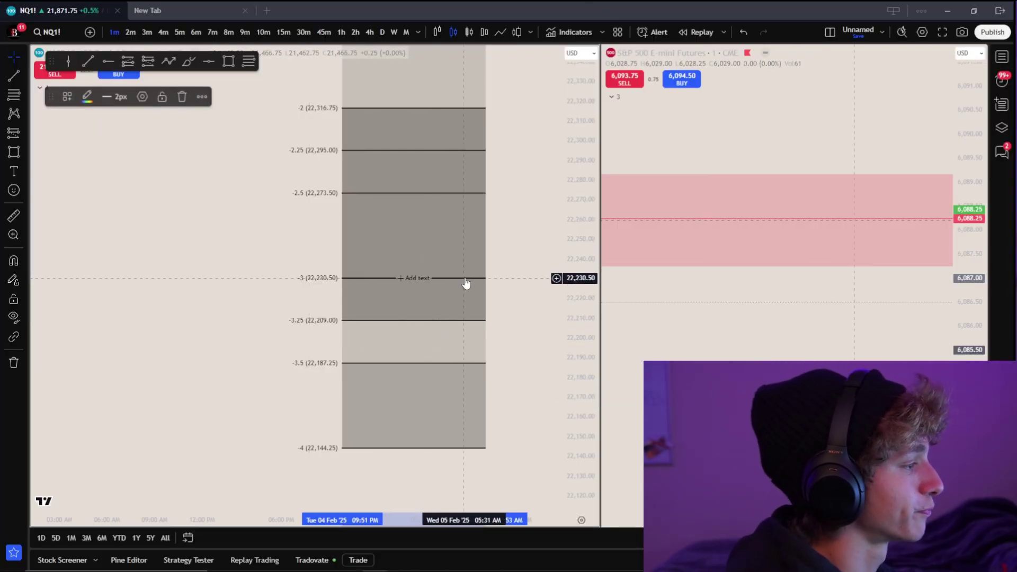
{"action": "key", "text": "Delete"}
Step: Delete the existing Fib Retracement between 21,672.00 and 21,722.25 on the 5 February afternoon price swing
{"action": "left_click_drag", "start_coordinate": [578, 225], "coordinate": [574, 490]}
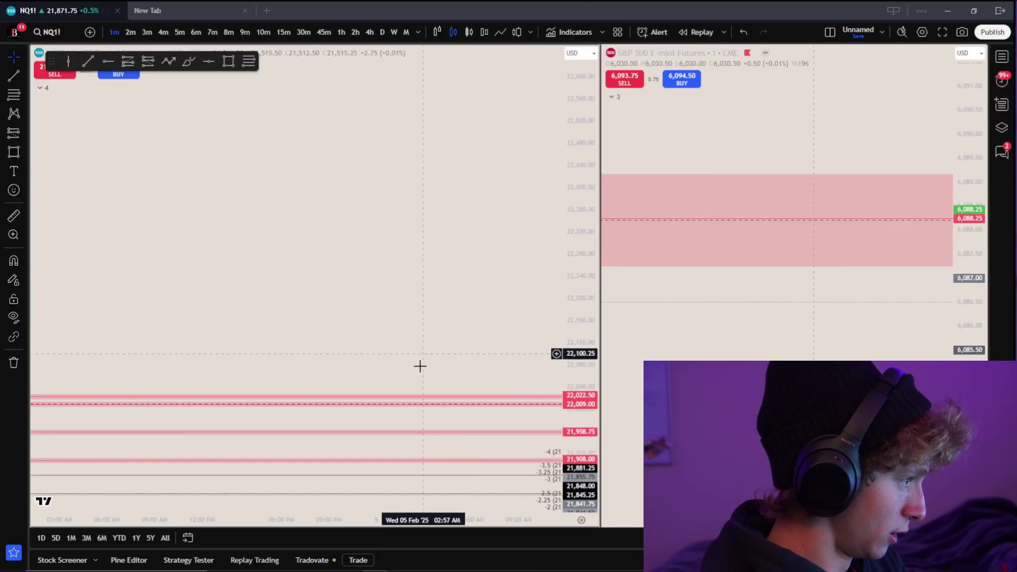
{"action": "left_click_drag", "start_coordinate": [390, 342], "coordinate": [521, 89]}
{"action": "left_click_drag", "start_coordinate": [267, 377], "coordinate": [335, 164]}
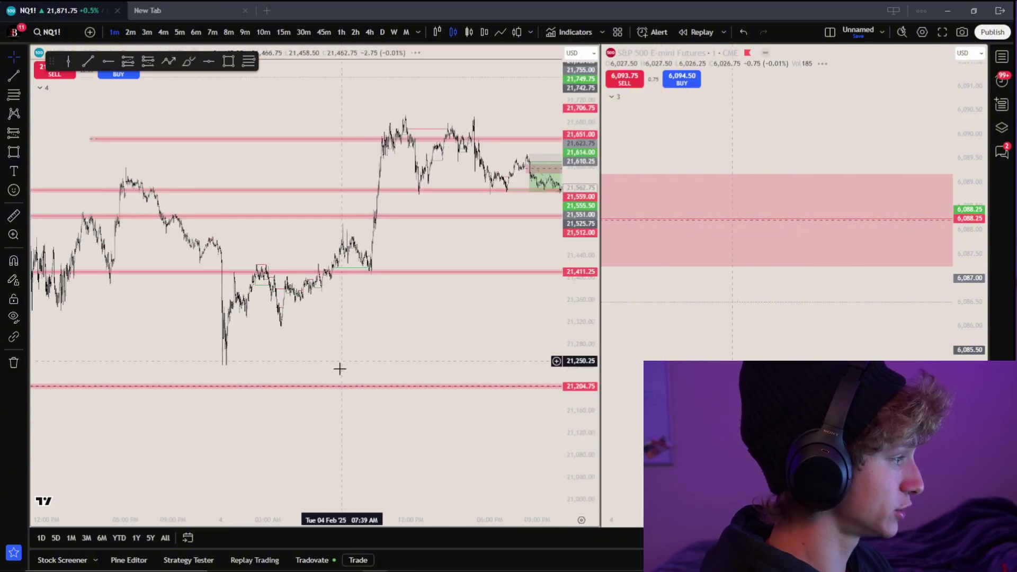
{"action": "left_click_drag", "start_coordinate": [530, 328], "coordinate": [40, 335]}
{"action": "left_click_drag", "start_coordinate": [370, 339], "coordinate": [124, 504]}
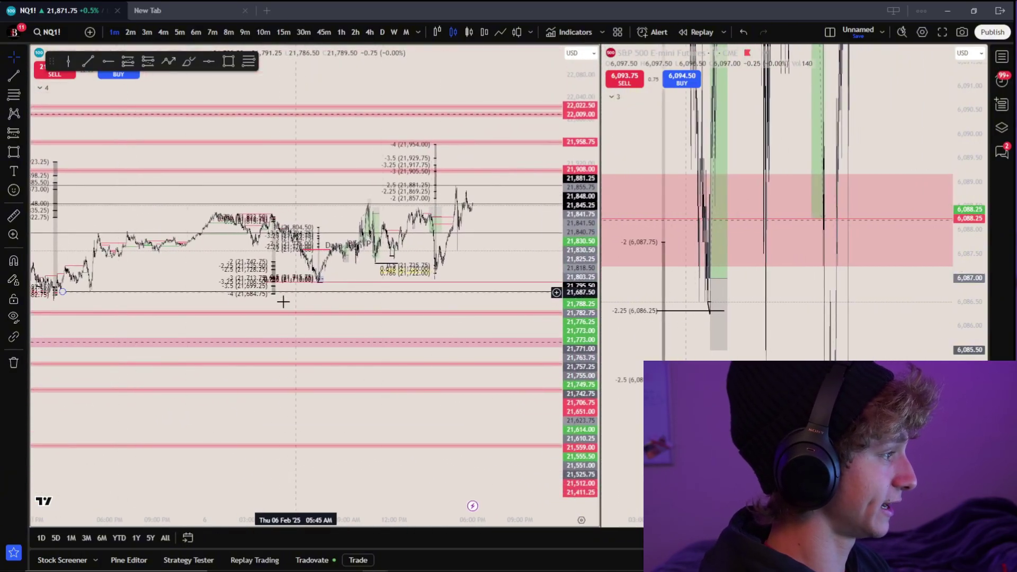
{"action": "left_click_drag", "start_coordinate": [221, 299], "coordinate": [547, 164]}
{"action": "scroll", "coordinate": [405, 209], "scroll_direction": "up", "scroll_amount": 5}
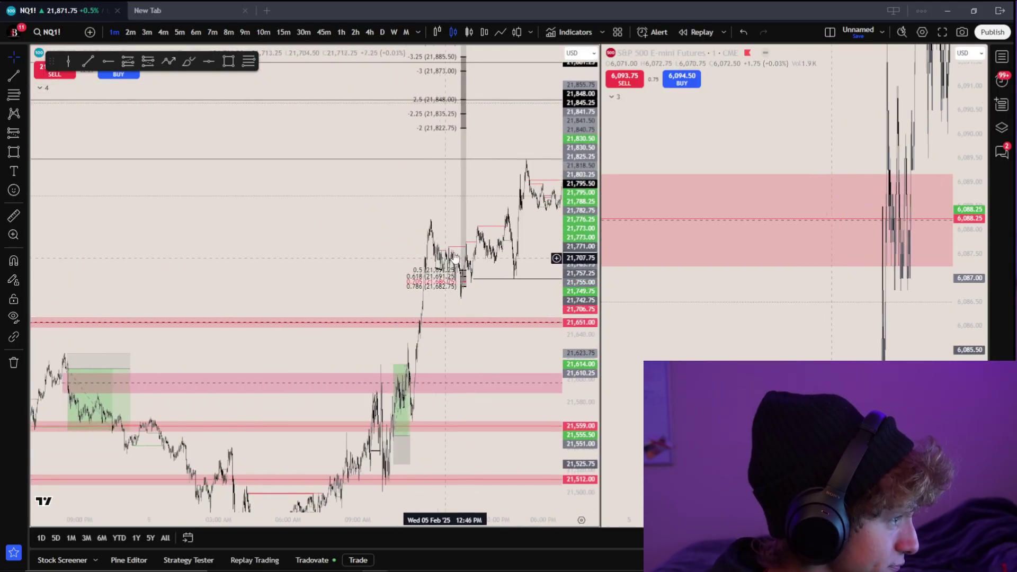
{"action": "scroll", "coordinate": [480, 217], "scroll_direction": "up", "scroll_amount": 4}
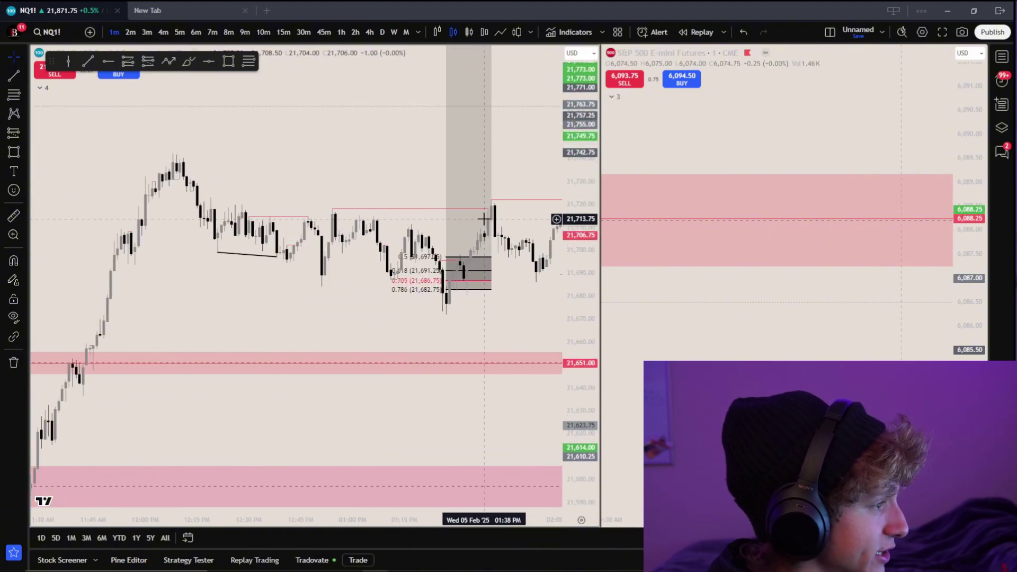
{"action": "left_click", "coordinate": [488, 238]}
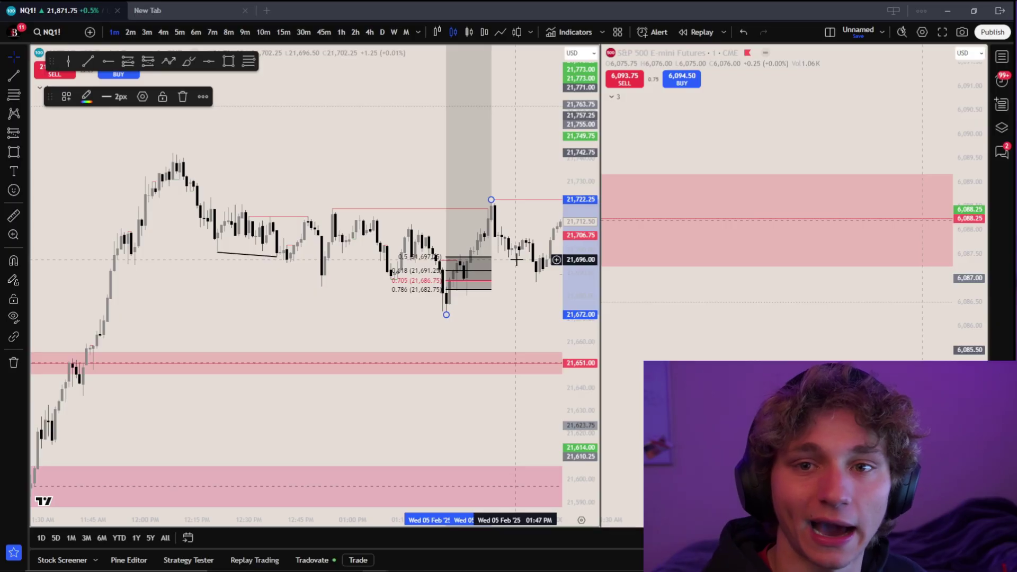
{"action": "key", "text": "Delete"}
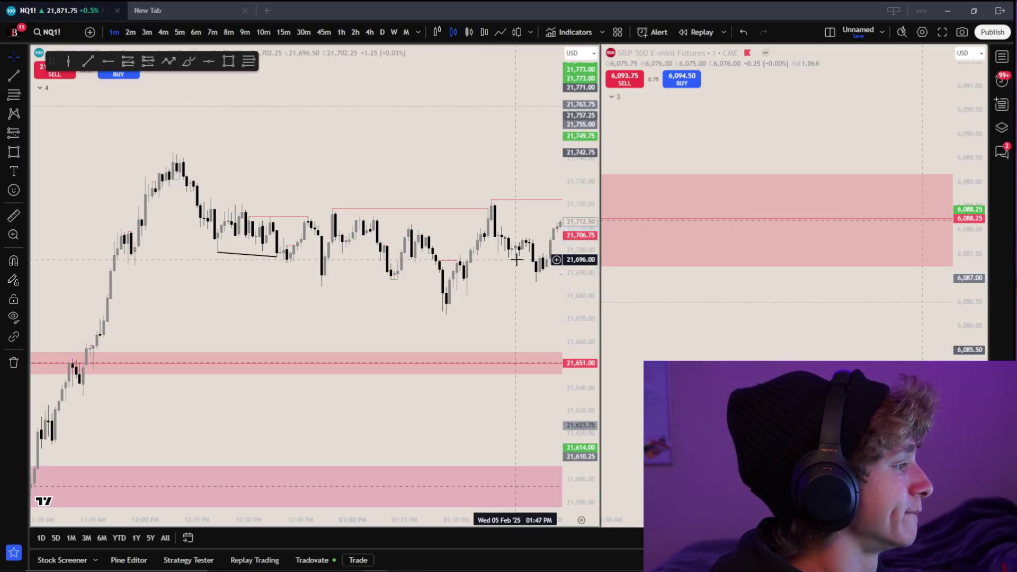
Step: Draw a Fib Retracement from the 5 February 01:27 PM swing low at 21,672.00 to the swing high at 21,722.25
{"action": "left_click", "coordinate": [14, 97]}
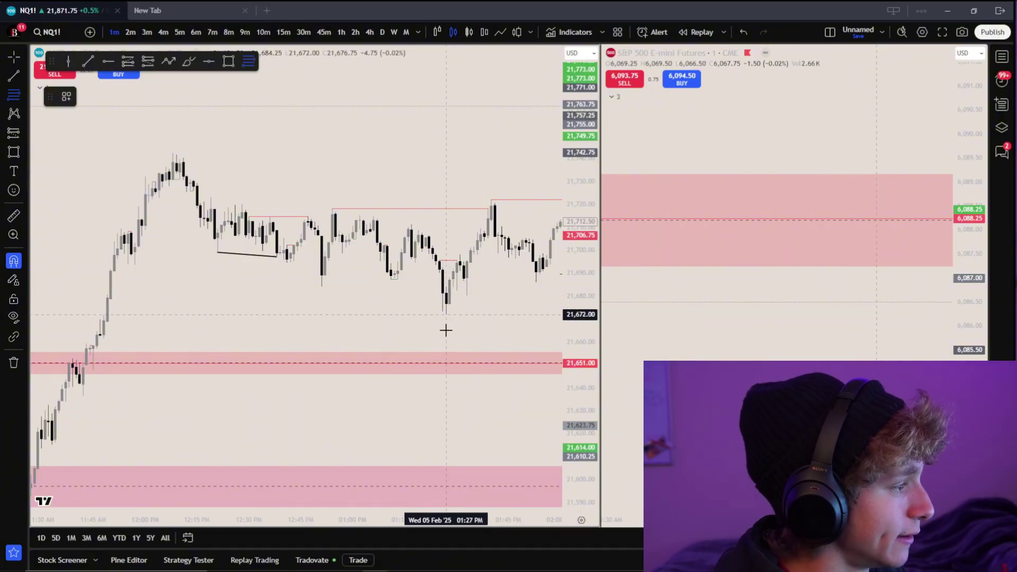
{"action": "left_click", "coordinate": [492, 200]}
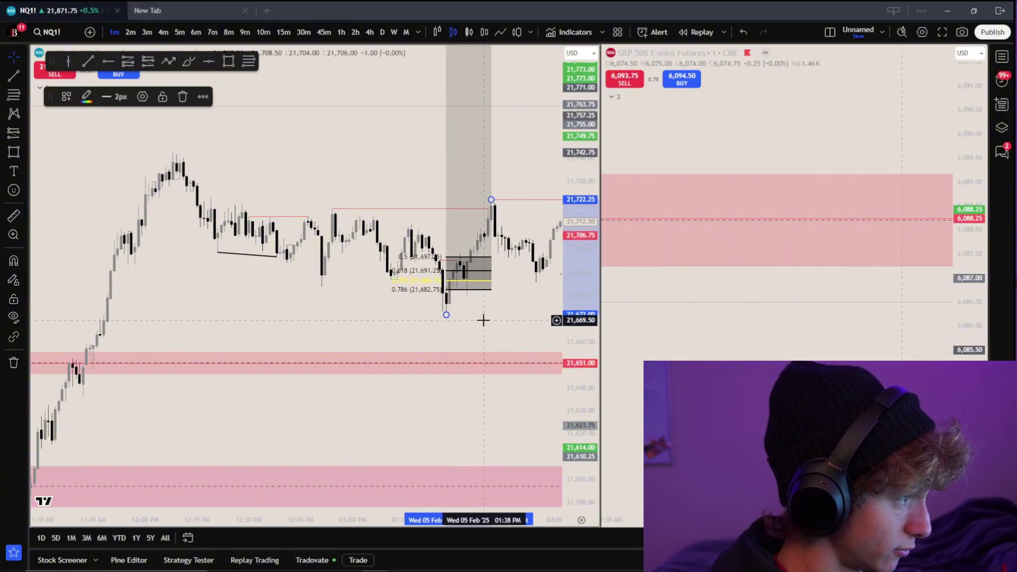
{"action": "left_click", "coordinate": [496, 313]}
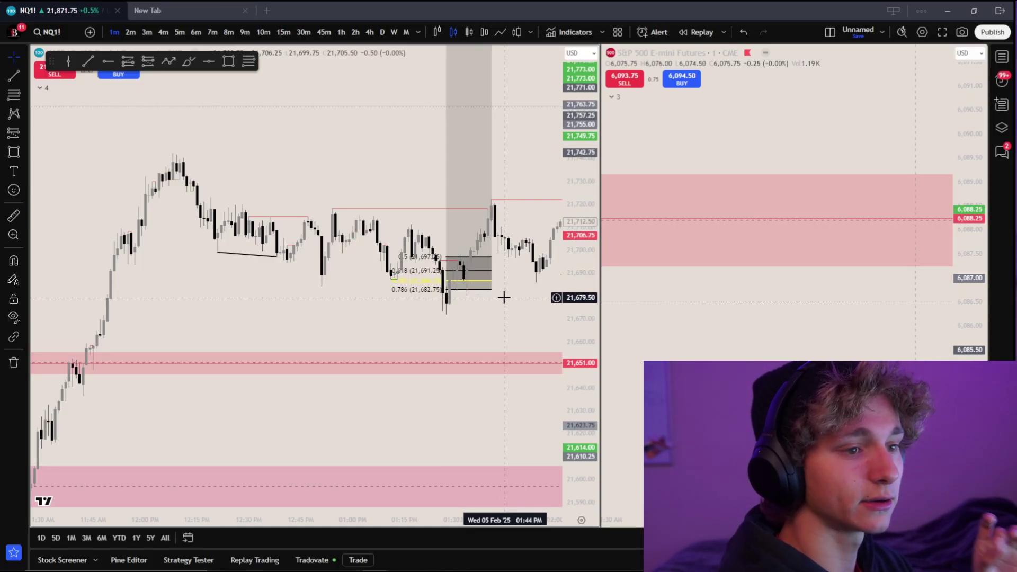
Step: Trace the price move with the Brush, from the swing low up to the swing high and back down to about 21,685
{"action": "left_click_drag", "start_coordinate": [506, 292], "coordinate": [480, 305]}
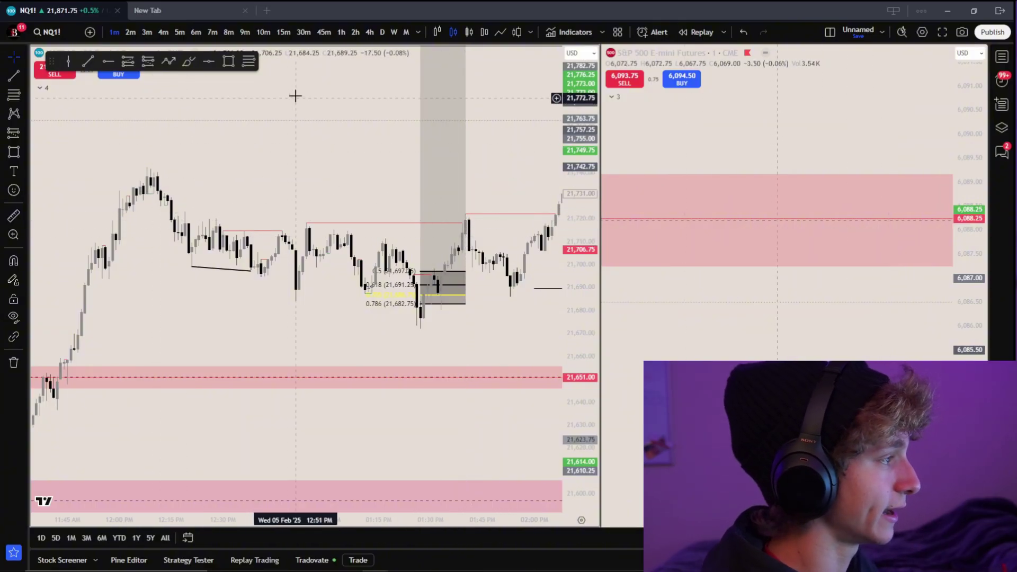
{"action": "left_click", "coordinate": [190, 62]}
{"action": "mouse_move", "coordinate": [424, 322]}
{"action": "left_mouse_down"}
{"action": "mouse_move", "coordinate": [466, 220]}
{"action": "mouse_move", "coordinate": [491, 279]}
{"action": "left_mouse_up"}
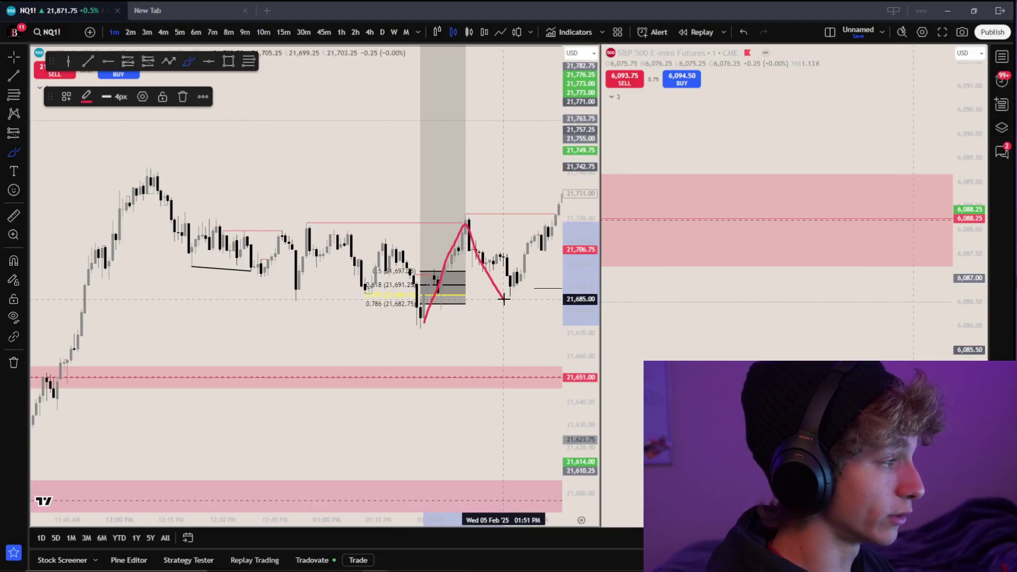
Step: Extend the brush path from the pullback to a projected rally above the swing high, and undo the stroke
{"action": "left_click_drag", "start_coordinate": [507, 285], "coordinate": [538, 100]}
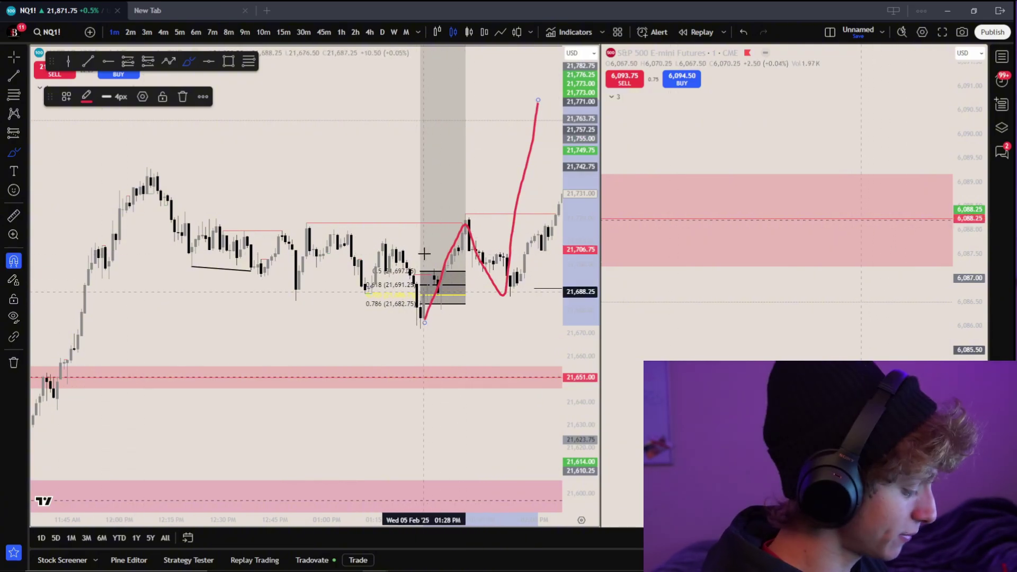
{"action": "key", "text": "ctrl+z"}
Step: Brush a rise to the swing high and a drop below the swing low, remove the brush strokes and leave the Brush
{"action": "left_click_drag", "start_coordinate": [416, 327], "coordinate": [466, 222]}
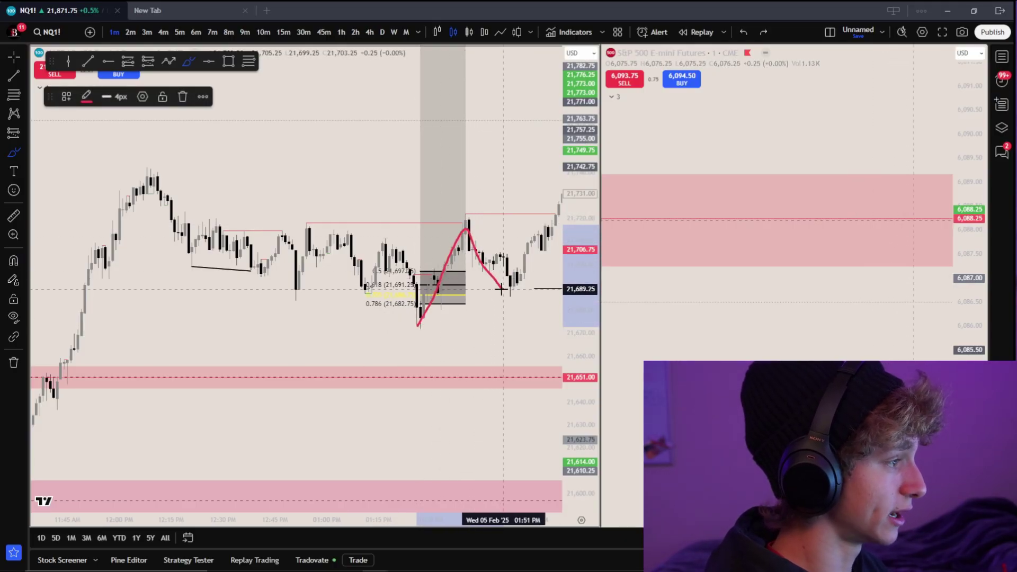
{"action": "left_click_drag", "start_coordinate": [509, 260], "coordinate": [534, 360]}
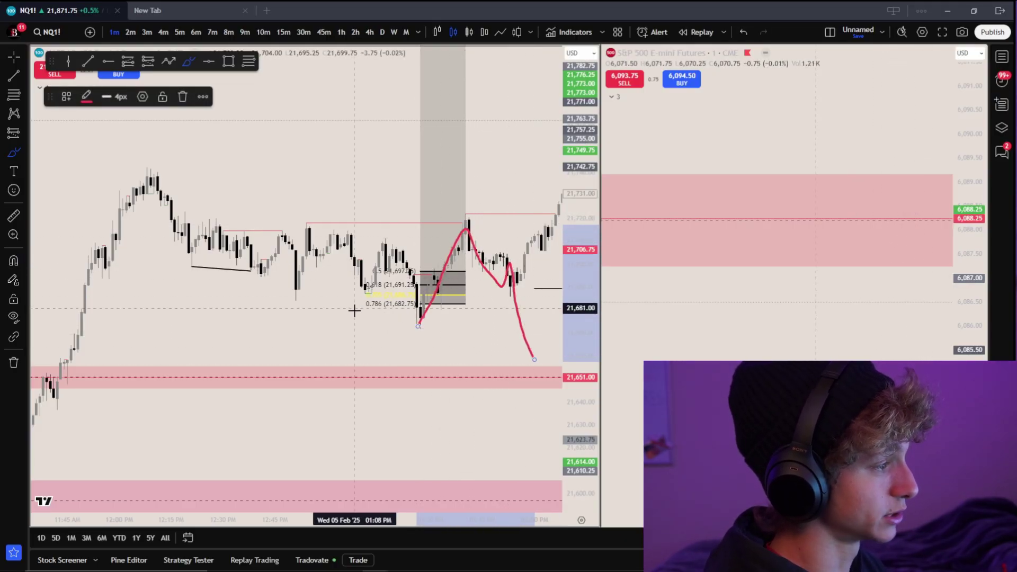
{"action": "left_click_drag", "start_coordinate": [380, 334], "coordinate": [514, 327]}
{"action": "key", "text": "ctrl+z"}
{"action": "key", "text": "ctrl+z"}
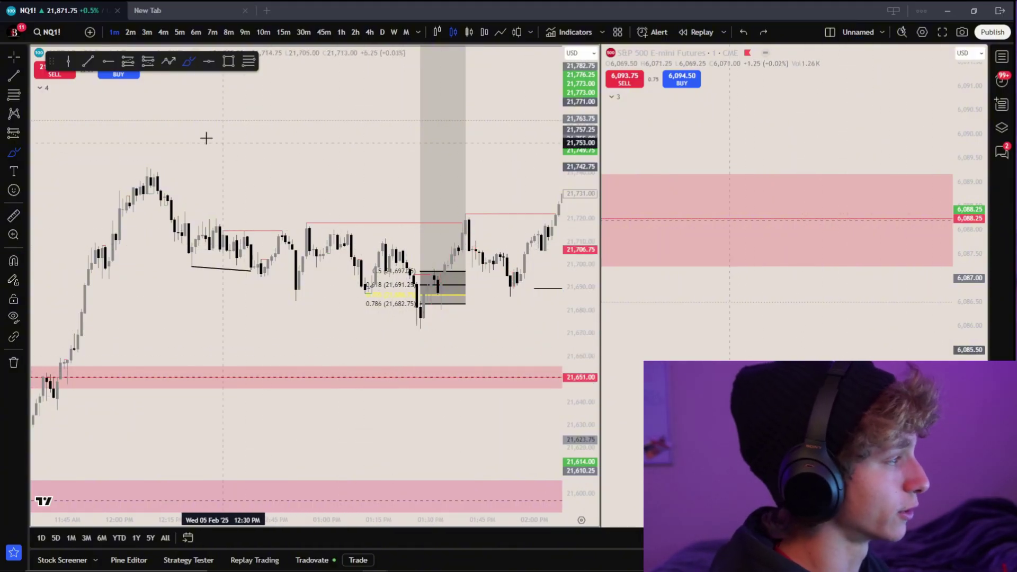
{"action": "key", "text": "Escape"}
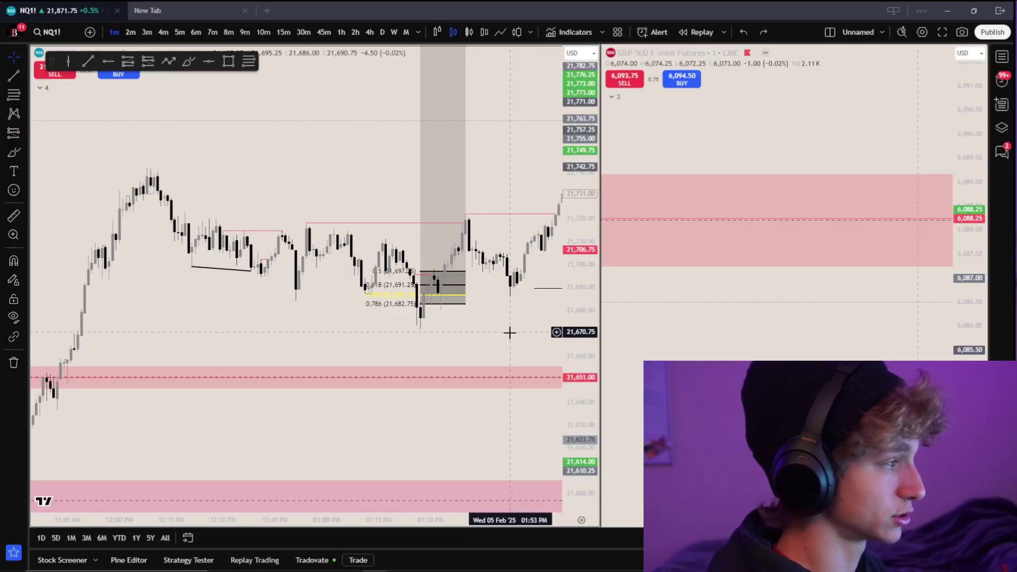
Step: Draw horizontal lines across the chart at the Fib extension levels -2, -2.25, -3, -3.25, -3.5 and -4, from 21,823.25 up to 21,922.50
{"action": "left_click_drag", "start_coordinate": [512, 334], "coordinate": [464, 461]}
{"action": "left_click_drag", "start_coordinate": [472, 274], "coordinate": [474, 361]}
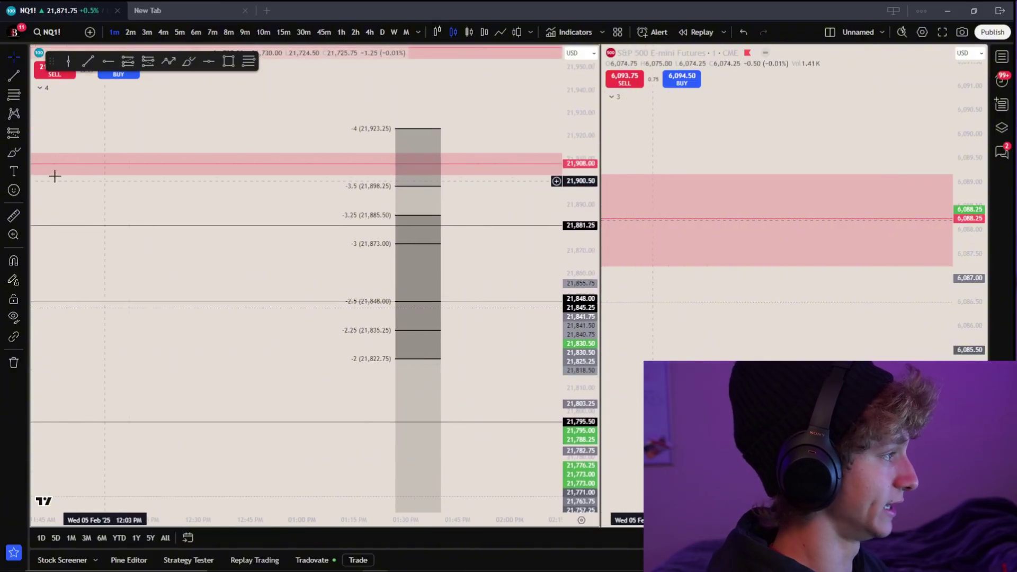
{"action": "left_click", "coordinate": [209, 61]}
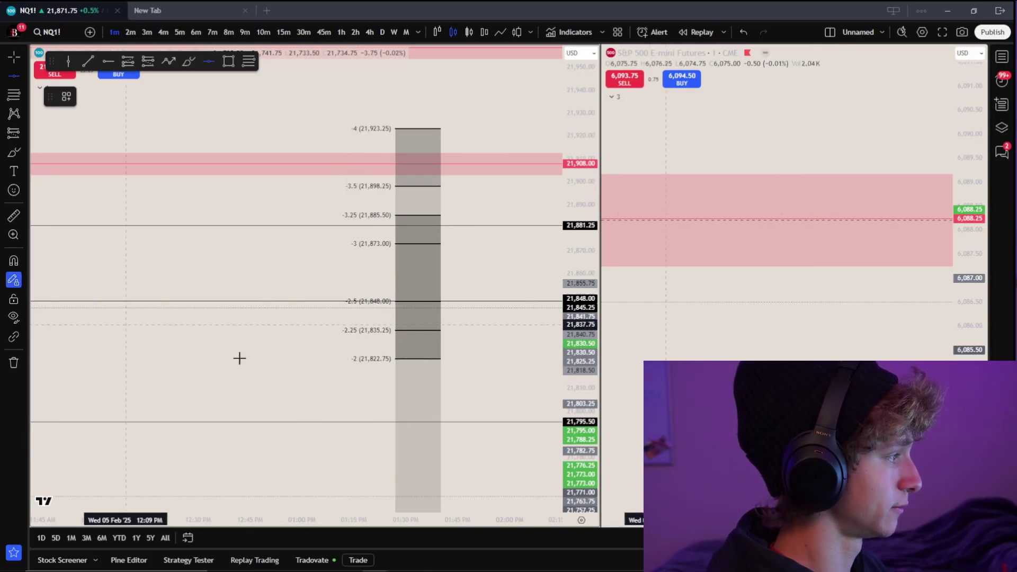
{"action": "left_click", "coordinate": [288, 359]}
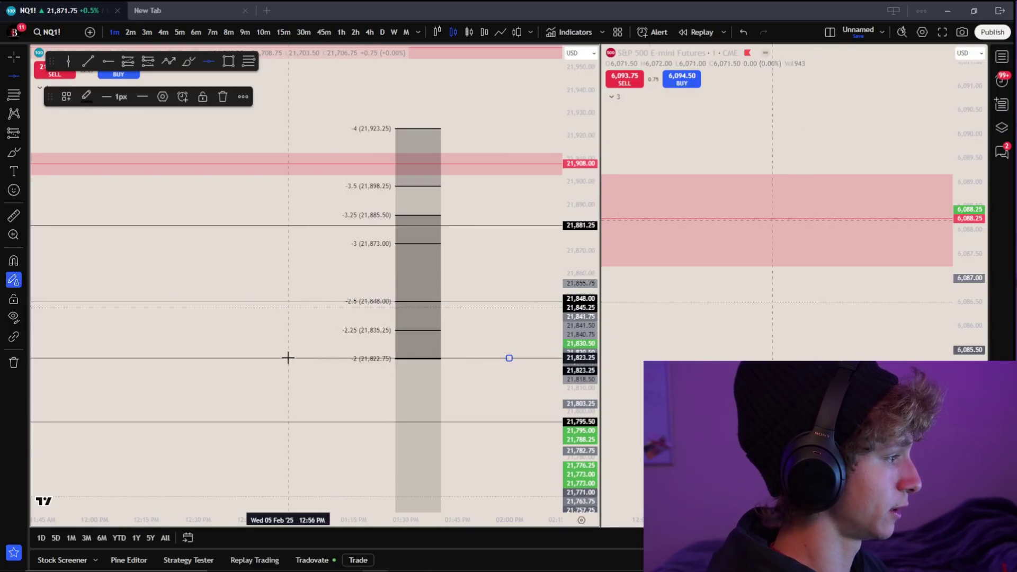
{"action": "left_click", "coordinate": [288, 330]}
{"action": "left_click", "coordinate": [300, 244]}
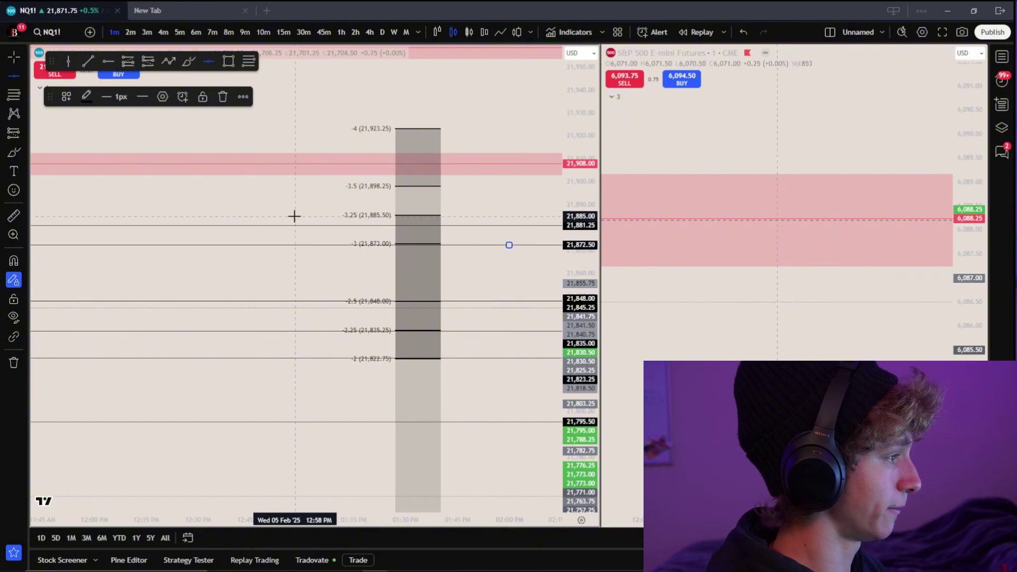
{"action": "left_click", "coordinate": [292, 186]}
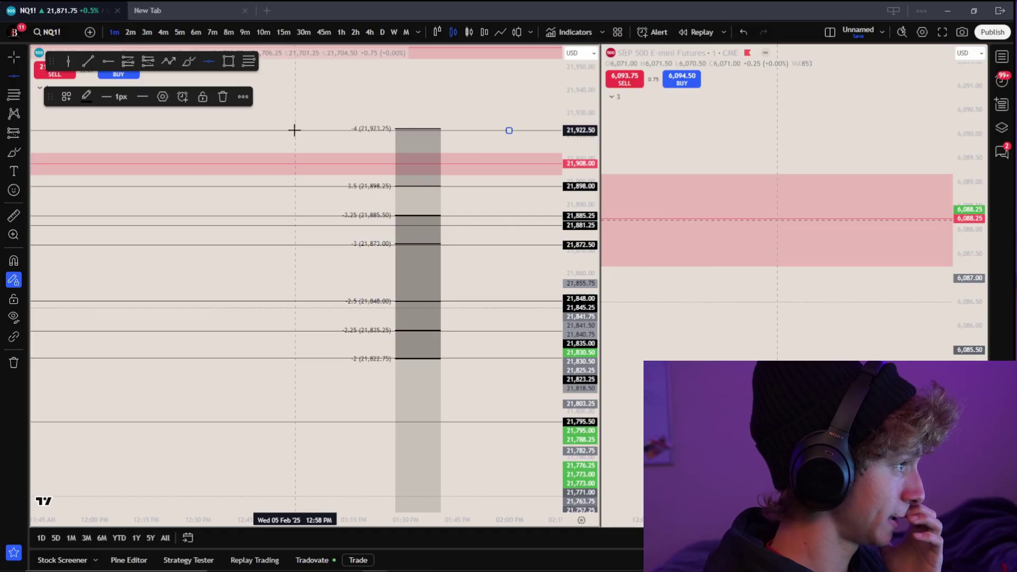
{"action": "left_click", "coordinate": [19, 64]}
Step: Widen the NQ chart pane relative to the neighbouring S&P 500 chart
{"action": "left_click_drag", "start_coordinate": [472, 299], "coordinate": [259, 214]}
{"action": "left_click_drag", "start_coordinate": [507, 316], "coordinate": [278, 302]}
{"action": "left_click_drag", "start_coordinate": [454, 281], "coordinate": [177, 271]}
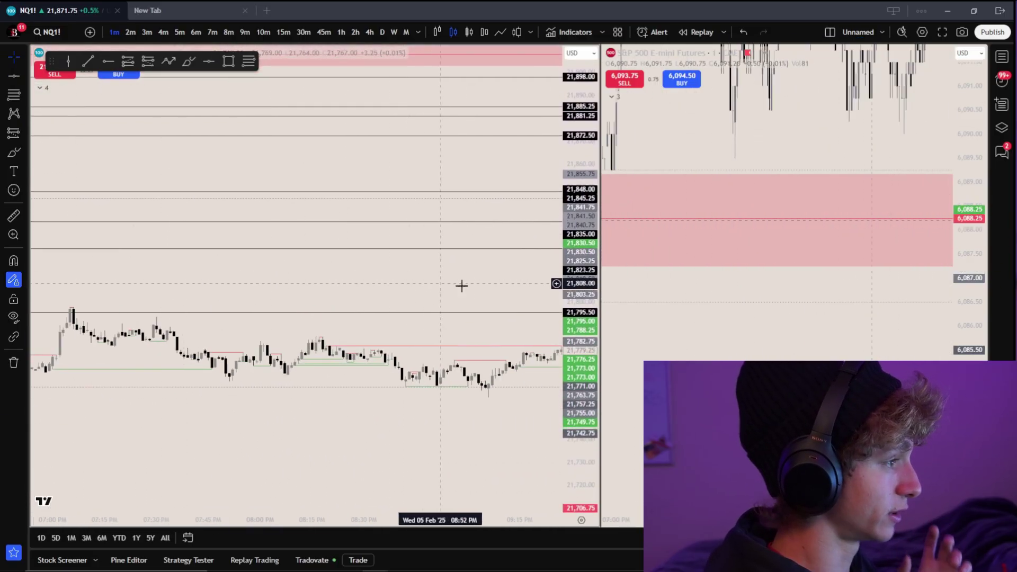
{"action": "left_click_drag", "start_coordinate": [477, 297], "coordinate": [135, 299]}
{"action": "scroll", "coordinate": [427, 298], "scroll_direction": "right", "scroll_amount": 5}
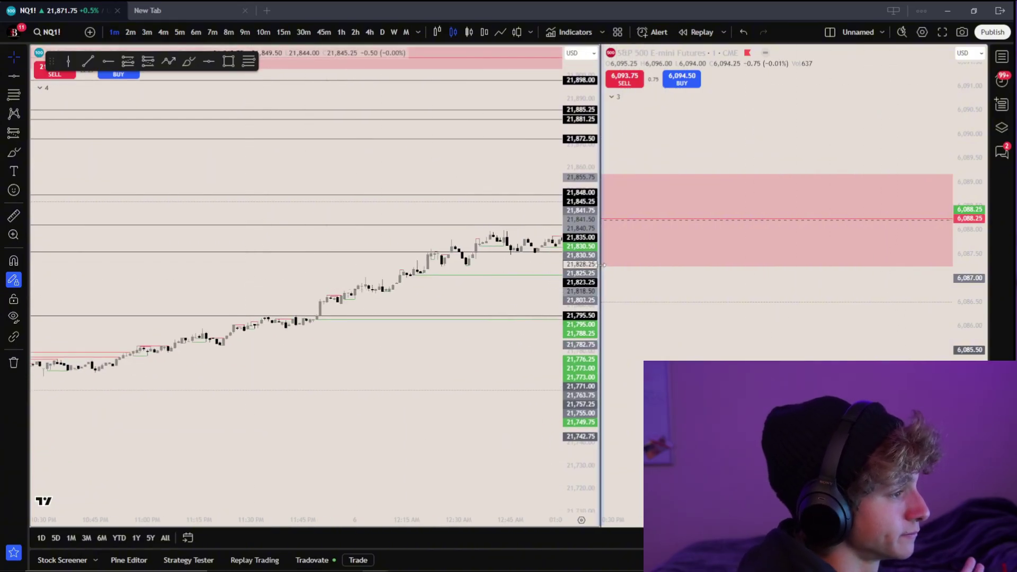
{"action": "left_click_drag", "start_coordinate": [603, 282], "coordinate": [722, 283]}
Step: Examine how price on the morning of 6 February reacts to the horizontal lines at 21,823.25, 21,835.00 and 21,848.00
{"action": "scroll", "coordinate": [555, 289], "scroll_direction": "right", "scroll_amount": 8}
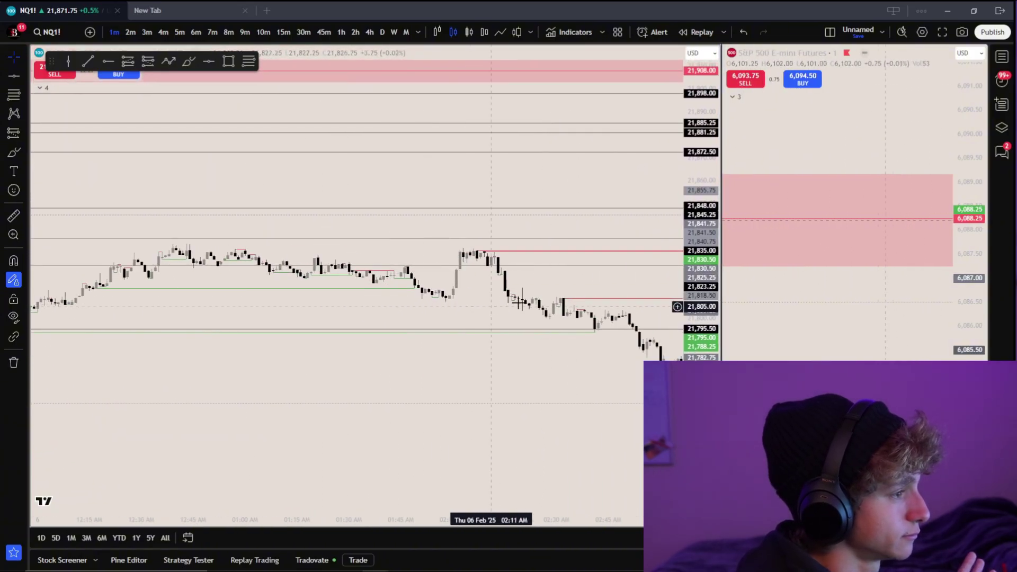
{"action": "scroll", "coordinate": [416, 306], "scroll_direction": "right", "scroll_amount": 6}
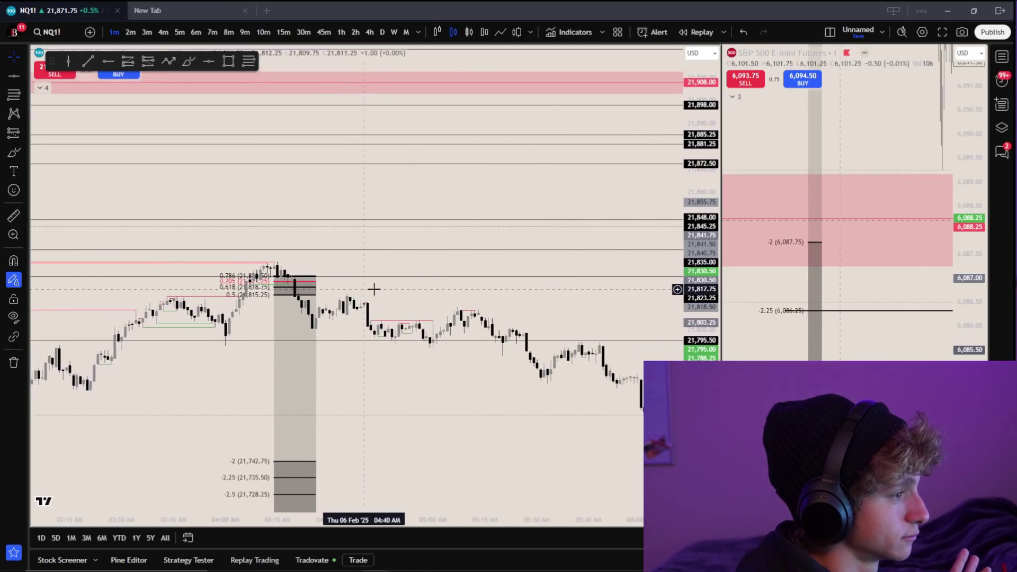
{"action": "scroll", "coordinate": [590, 309], "scroll_direction": "right", "scroll_amount": 10}
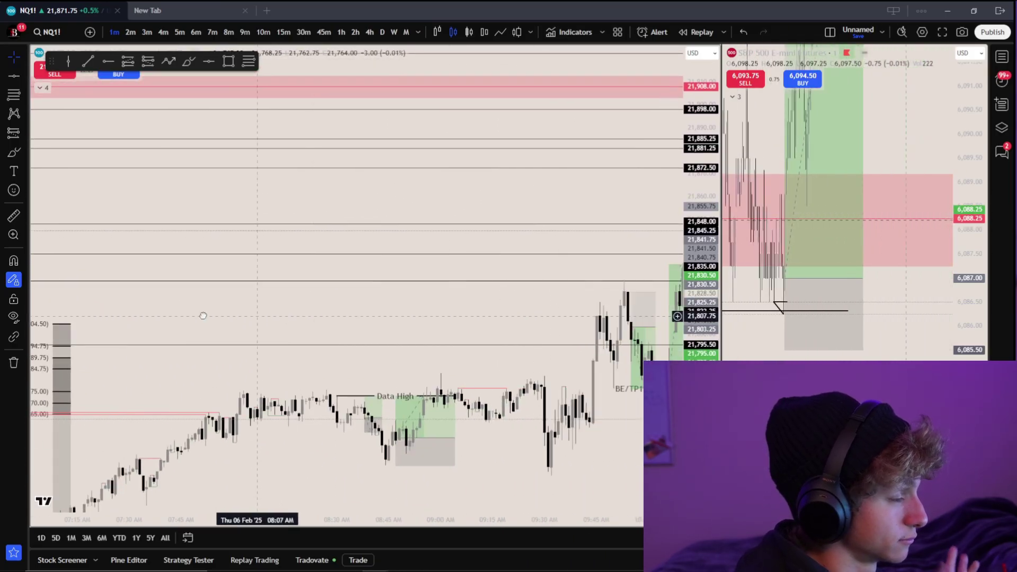
{"action": "left_click_drag", "start_coordinate": [453, 324], "coordinate": [358, 321]}
{"action": "left_click_drag", "start_coordinate": [709, 313], "coordinate": [656, 7]}
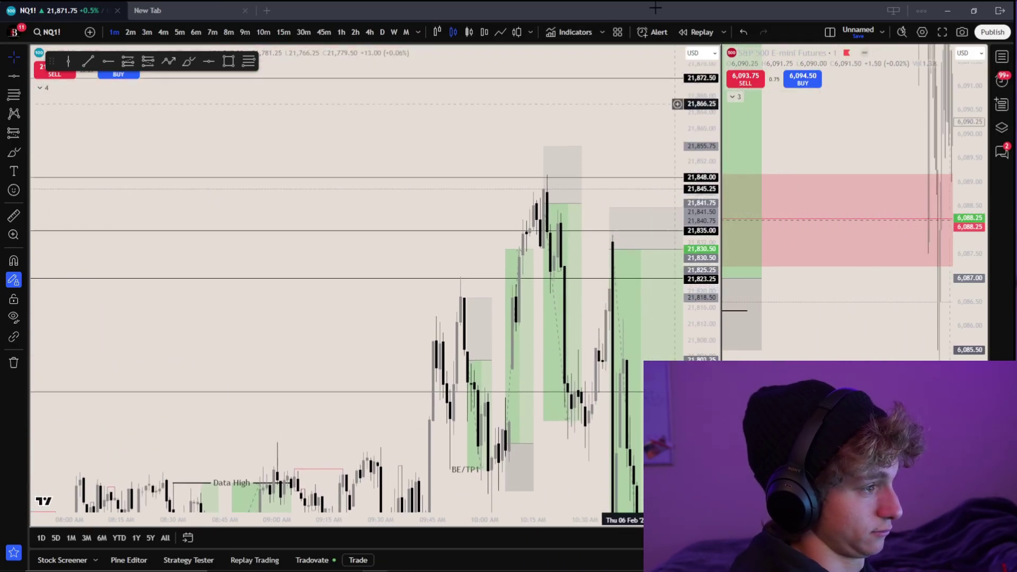
{"action": "left_click_drag", "start_coordinate": [710, 249], "coordinate": [482, 193]}
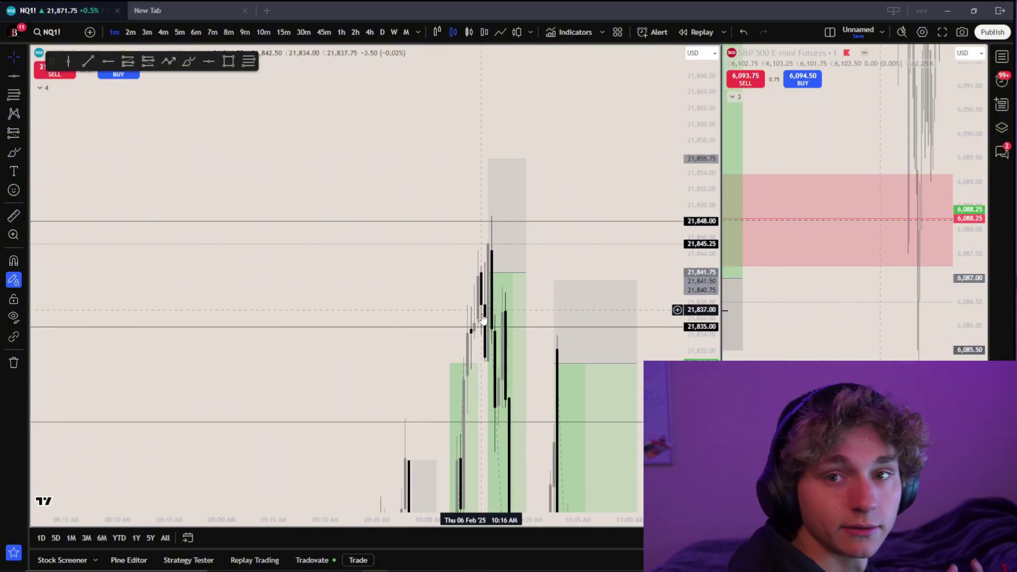
{"action": "left_click_drag", "start_coordinate": [703, 233], "coordinate": [589, 485]}
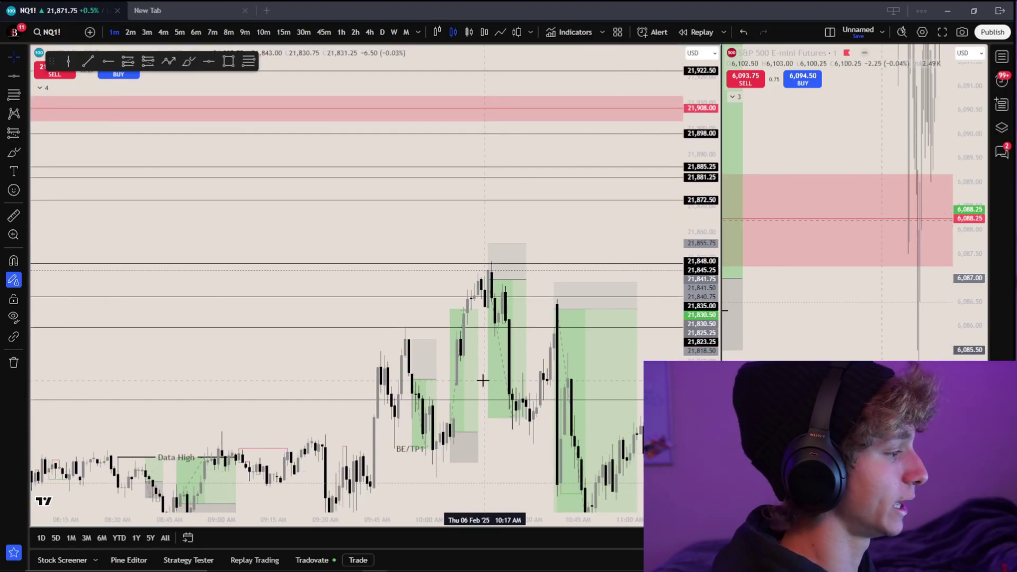
{"action": "scroll", "coordinate": [507, 249], "scroll_direction": "down", "scroll_amount": 5}
{"action": "scroll", "coordinate": [445, 309], "scroll_direction": "up", "scroll_amount": 2}
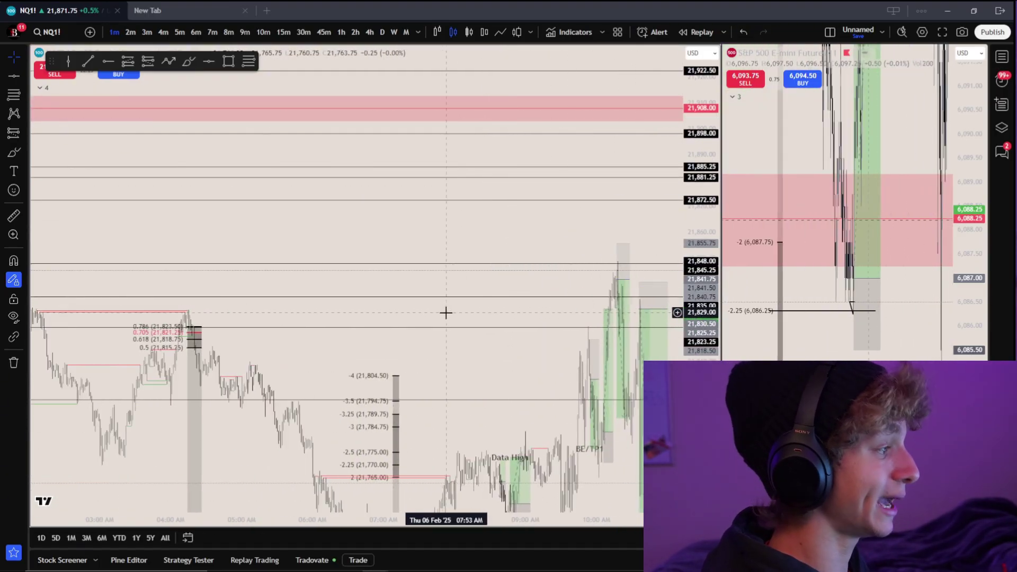
{"action": "left_click", "coordinate": [480, 329]}
{"action": "double_click", "coordinate": [479, 327]}
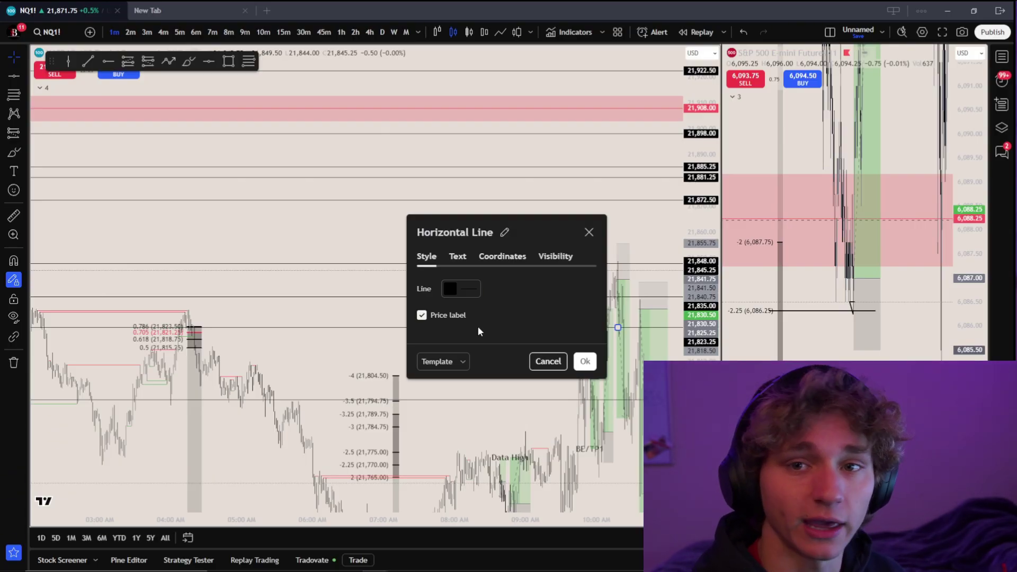
{"action": "left_click", "coordinate": [532, 356]}
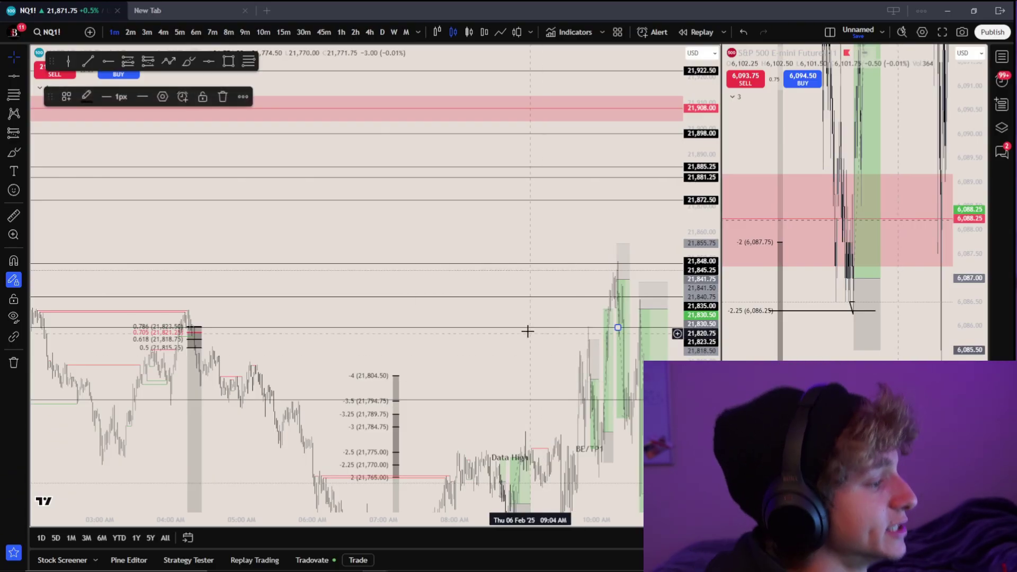
Step: Delete the horizontal lines at 21,823.25, 21,835.00, 21,848.00, 21,872.50, 21,881.25, 21,885.25 and 21,898.00
{"action": "scroll", "coordinate": [339, 318], "scroll_direction": "down", "scroll_amount": 3}
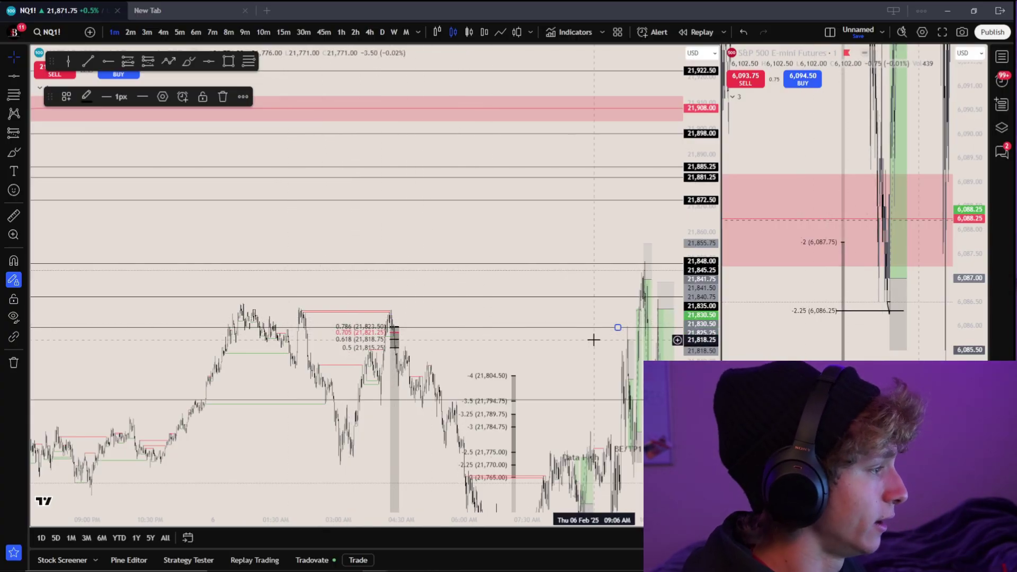
{"action": "left_click_drag", "start_coordinate": [618, 328], "coordinate": [616, 328]}
{"action": "left_click", "coordinate": [616, 328]}
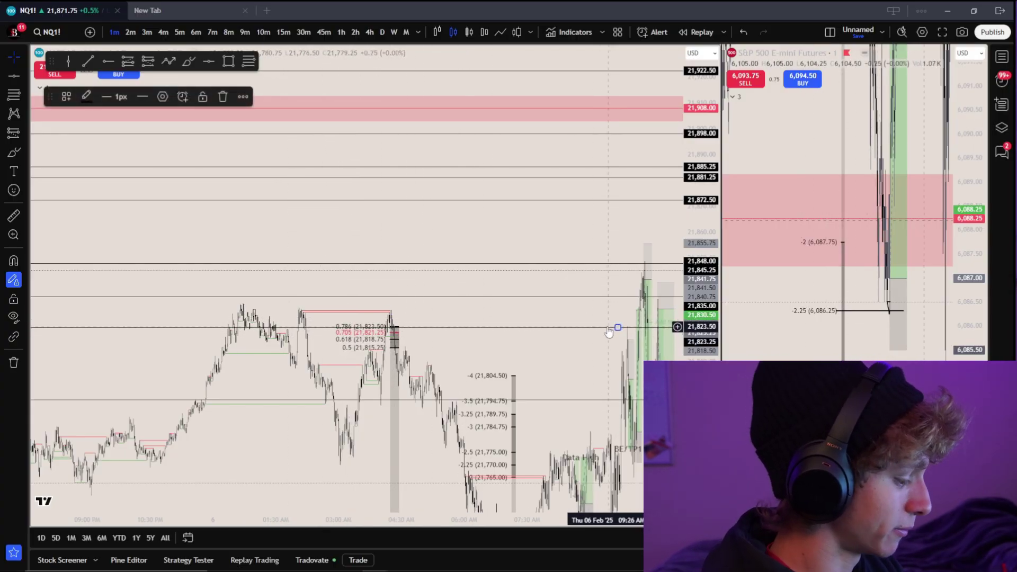
{"action": "key", "text": "Delete"}
{"action": "left_click", "coordinate": [576, 298]}
{"action": "key", "text": "Delete"}
{"action": "left_click", "coordinate": [570, 265]}
{"action": "key", "text": "Delete"}
{"action": "left_click", "coordinate": [534, 200]}
{"action": "key", "text": "Delete"}
{"action": "left_click", "coordinate": [525, 180]}
{"action": "key", "text": "Delete"}
{"action": "left_click", "coordinate": [521, 167]}
{"action": "key", "text": "Delete"}
{"action": "left_click", "coordinate": [517, 134]}
{"action": "key", "text": "Delete"}
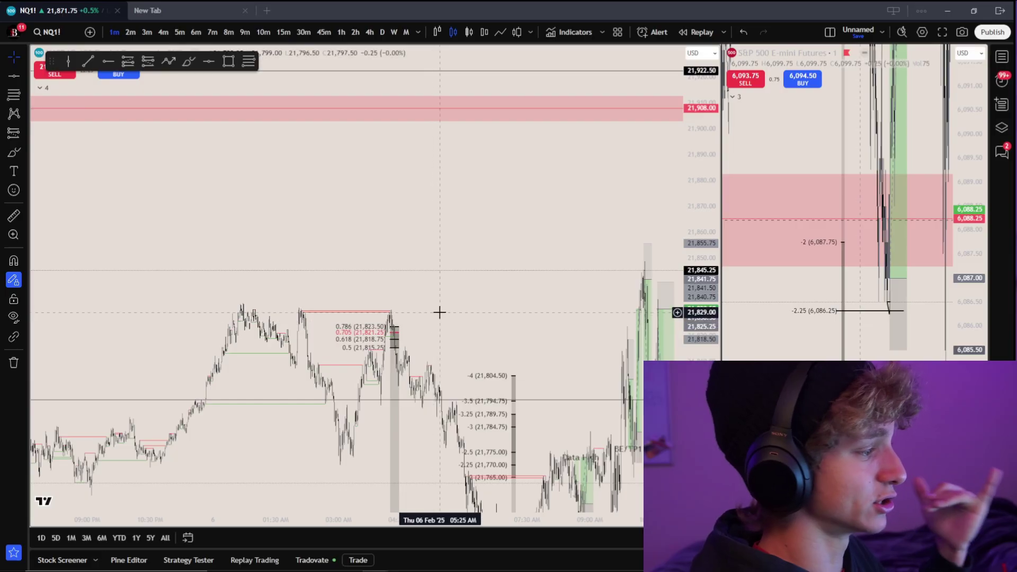
Step: Examine the 6 February 04:15 AM Fib Retracement, its -2 to -4 extension levels and the price action around the 07:15 AM low
{"action": "left_click_drag", "start_coordinate": [441, 319], "coordinate": [499, 169]}
{"action": "scroll", "coordinate": [445, 179], "scroll_direction": "up", "scroll_amount": 8}
{"action": "left_click_drag", "start_coordinate": [700, 323], "coordinate": [700, 194]}
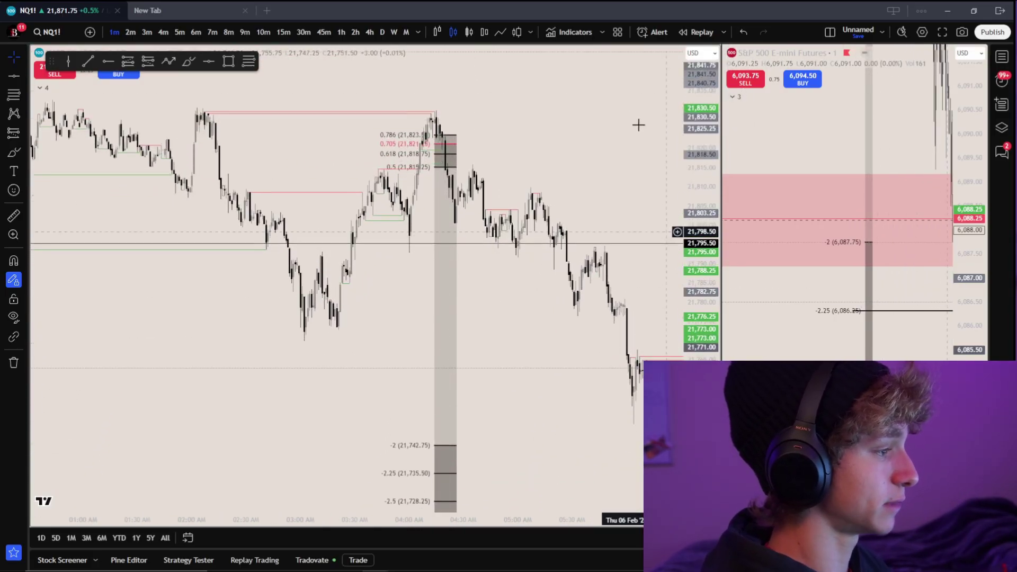
{"action": "left_click_drag", "start_coordinate": [572, 193], "coordinate": [591, 286]}
{"action": "scroll", "coordinate": [519, 191], "scroll_direction": "up", "scroll_amount": 5}
{"action": "left_click_drag", "start_coordinate": [516, 191], "coordinate": [591, 242]}
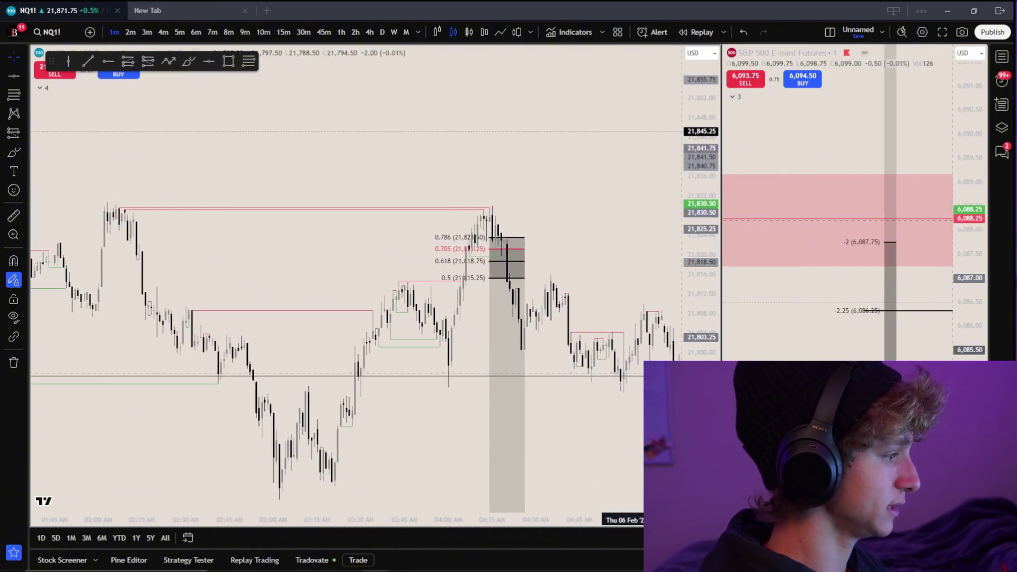
{"action": "mouse_move", "coordinate": [490, 201]}
{"action": "left_mouse_down"}
{"action": "mouse_move", "coordinate": [525, 355]}
{"action": "mouse_move", "coordinate": [534, 276]}
{"action": "mouse_move", "coordinate": [499, 144]}
{"action": "left_mouse_up"}
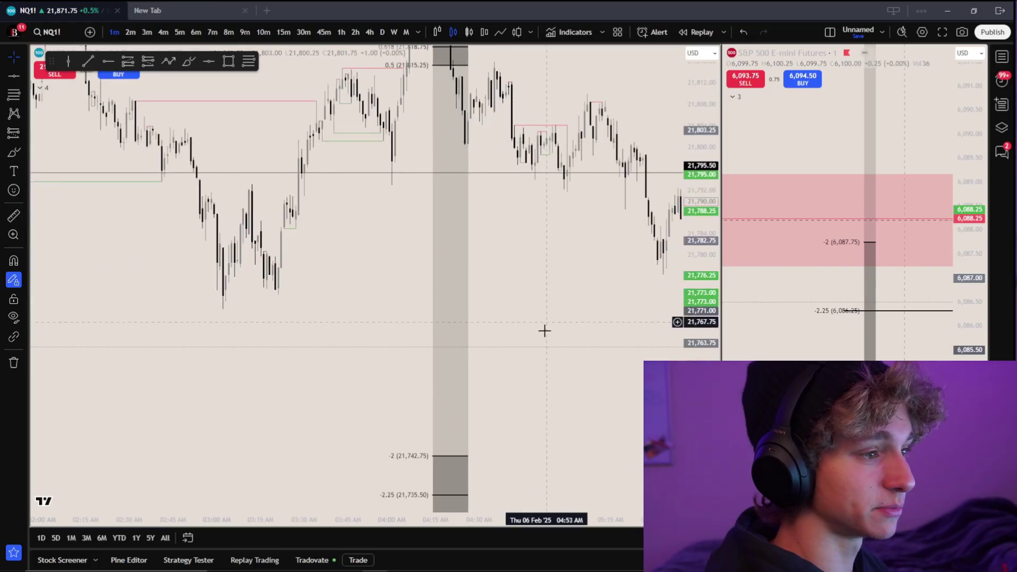
{"action": "left_click_drag", "start_coordinate": [540, 353], "coordinate": [509, 116]}
{"action": "left_click_drag", "start_coordinate": [513, 299], "coordinate": [519, 226]}
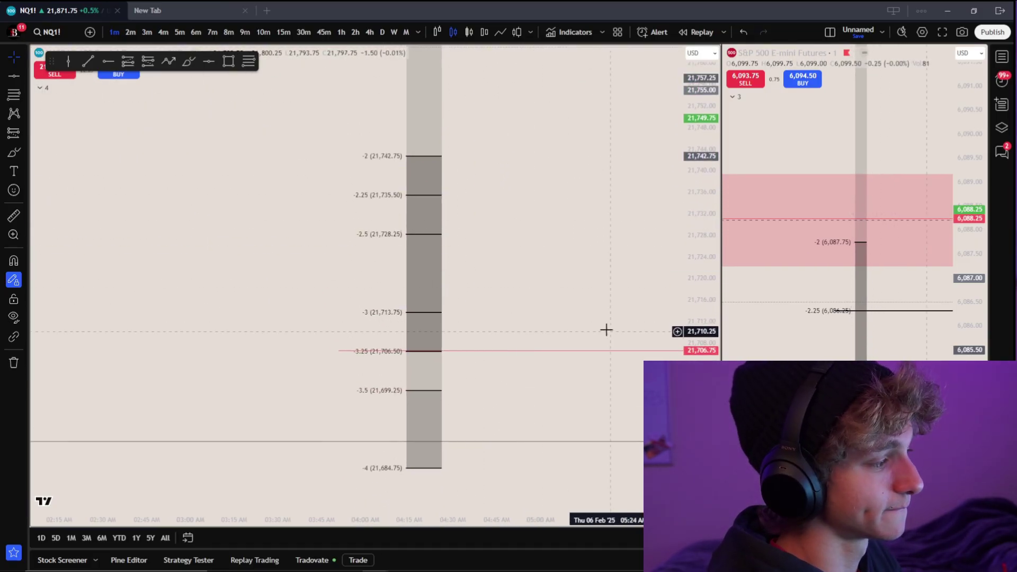
{"action": "left_click_drag", "start_coordinate": [606, 329], "coordinate": [444, 323]}
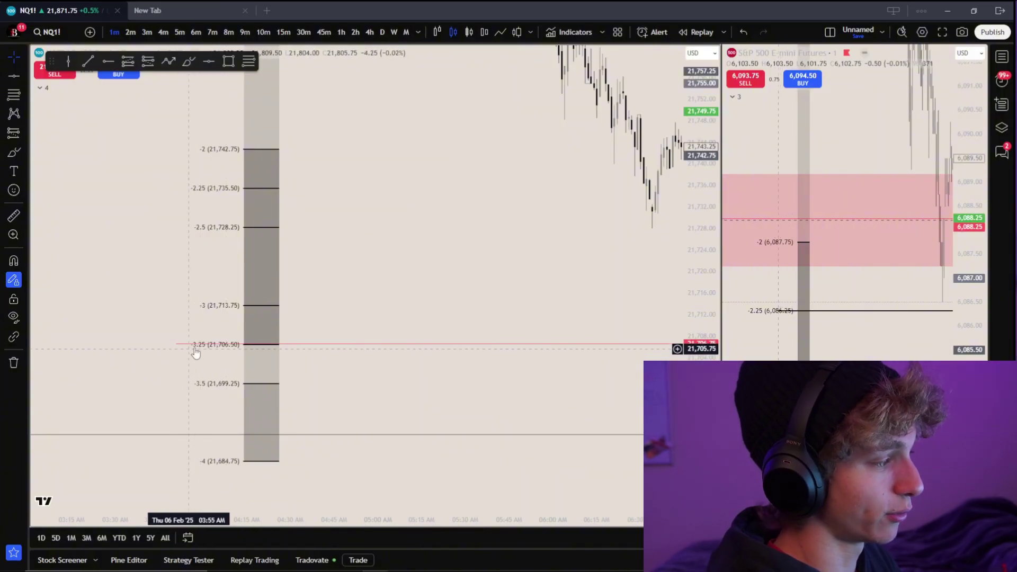
{"action": "left_click_drag", "start_coordinate": [564, 369], "coordinate": [440, 361]}
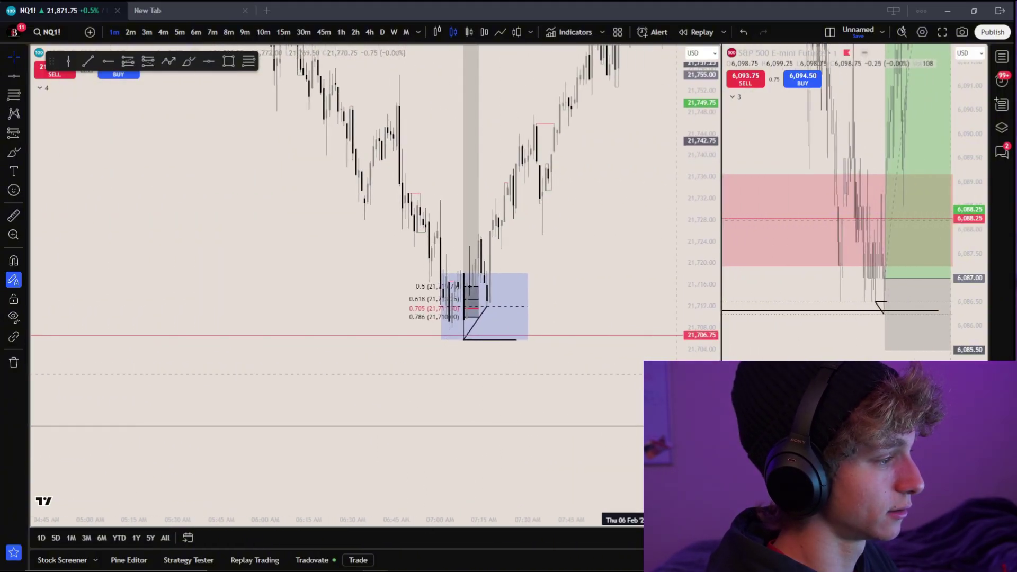
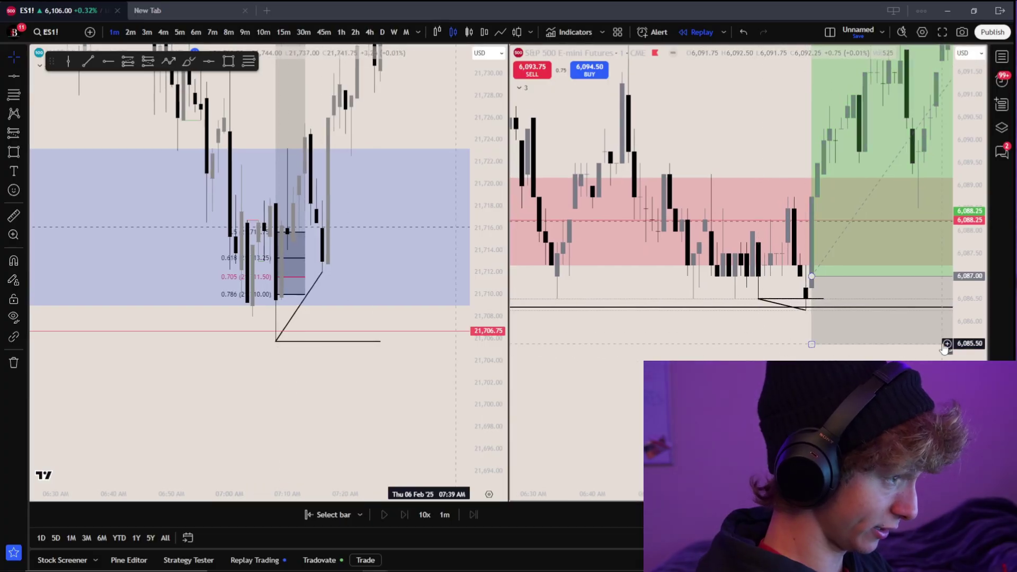
Step: Delete the Fib Retracement drawn around 04:15 AM on 6 February from the NQ chart
{"action": "scroll", "coordinate": [745, 336], "scroll_direction": "down", "scroll_amount": 5}
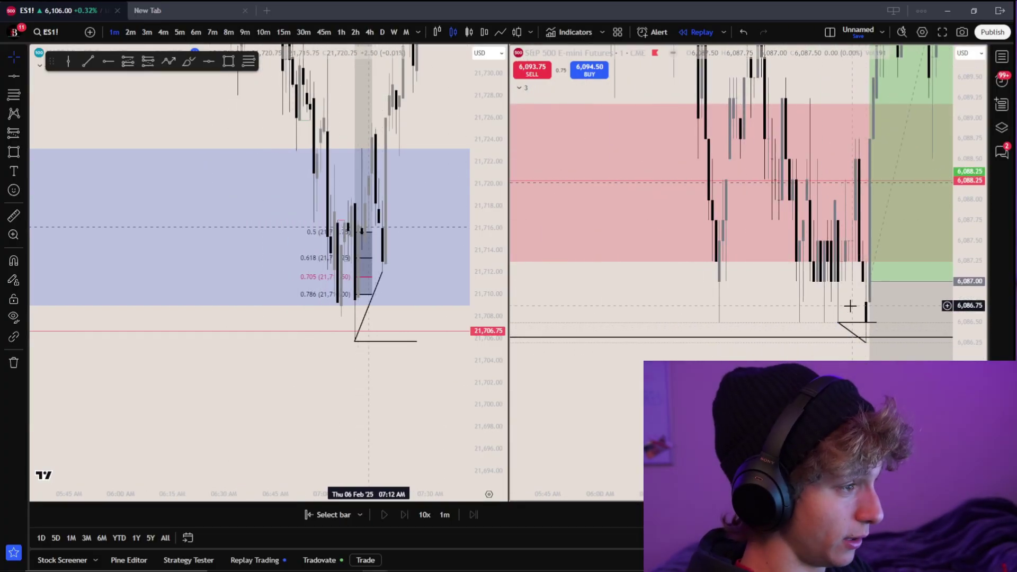
{"action": "left_click_drag", "start_coordinate": [966, 282], "coordinate": [967, 354]}
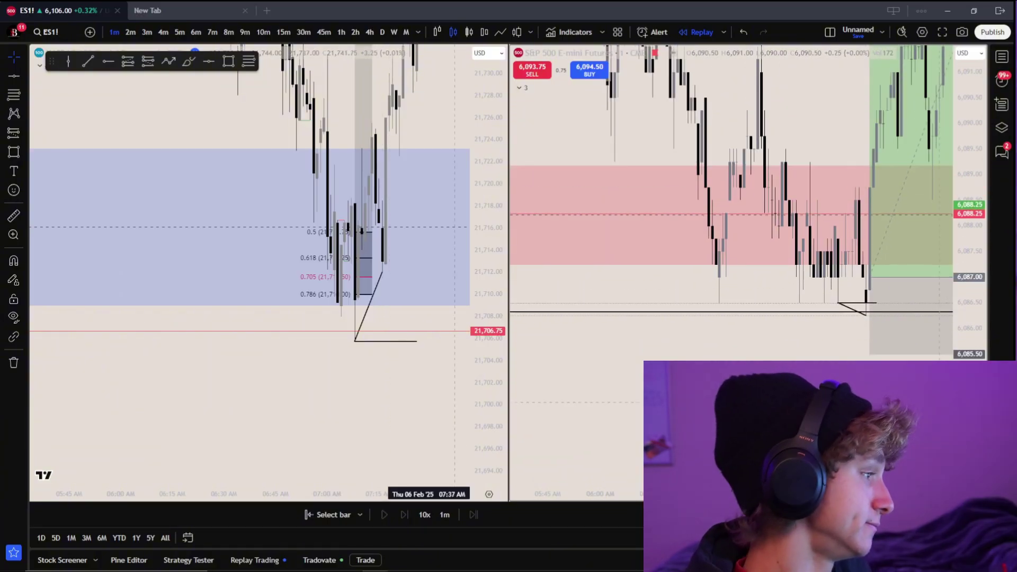
{"action": "left_click_drag", "start_coordinate": [417, 369], "coordinate": [343, 405]}
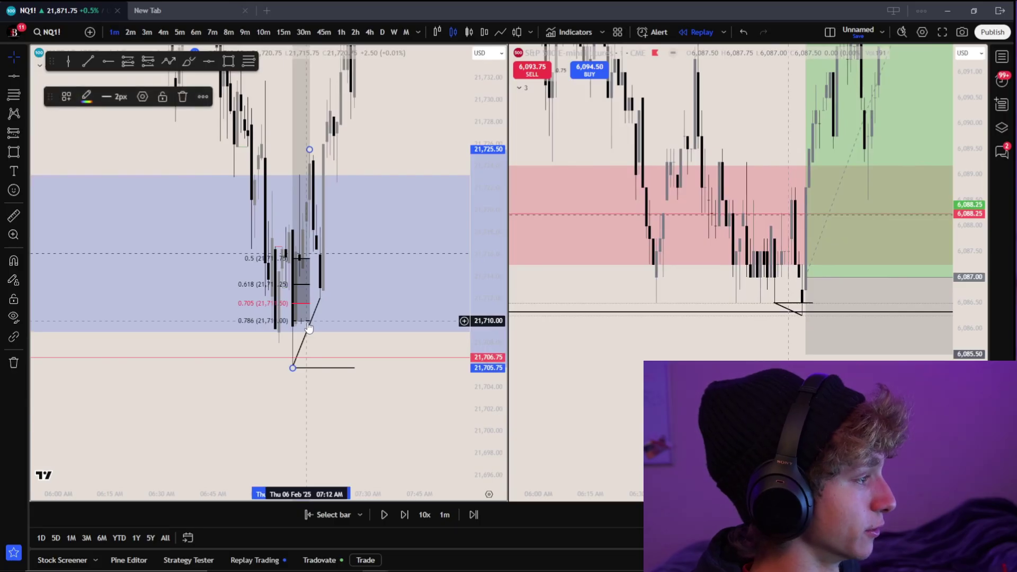
{"action": "left_click_drag", "start_coordinate": [368, 368], "coordinate": [385, 423]}
{"action": "scroll", "coordinate": [386, 423], "scroll_direction": "down", "scroll_amount": 5}
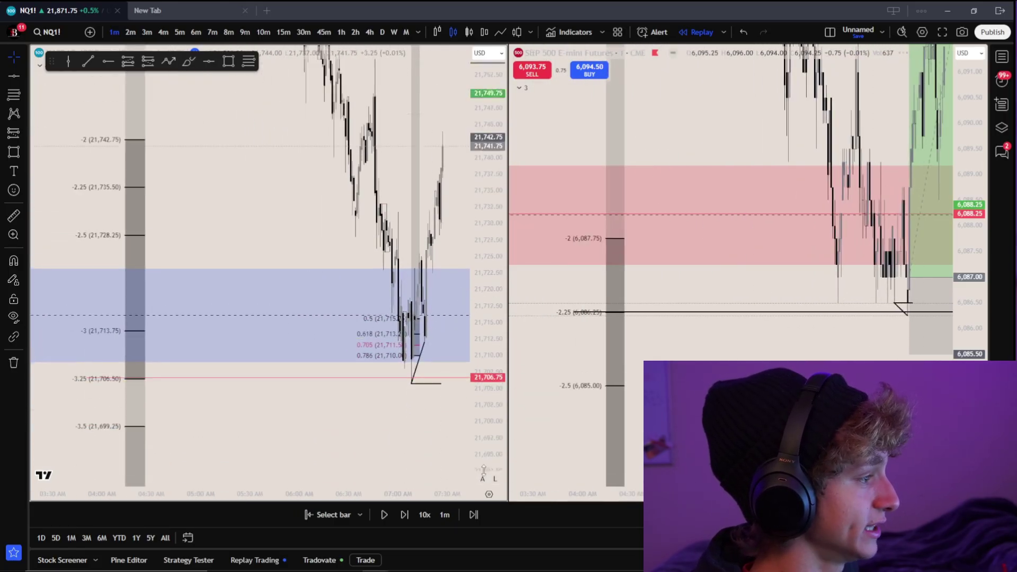
{"action": "left_click_drag", "start_coordinate": [179, 350], "coordinate": [321, 347]}
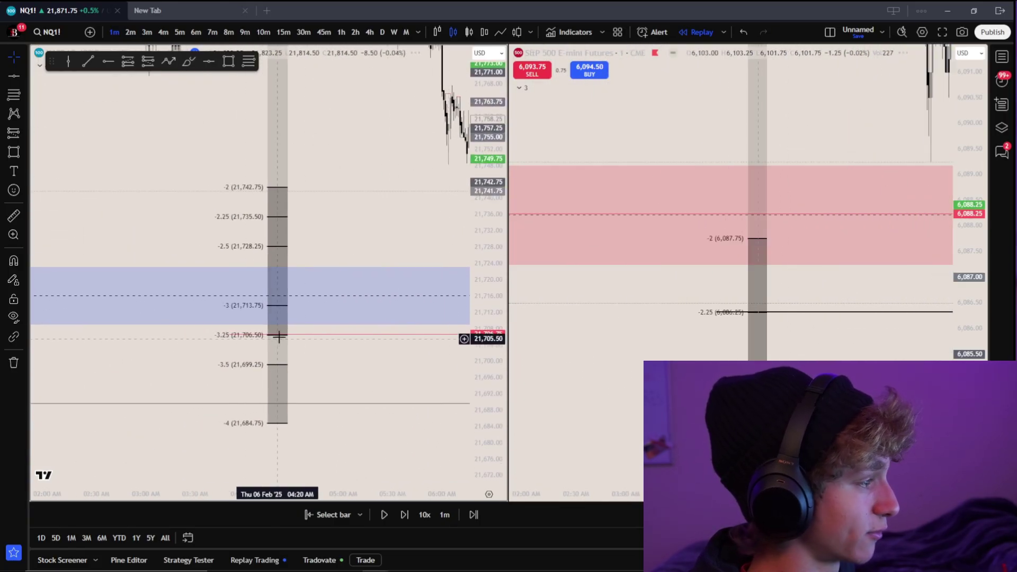
{"action": "left_click", "coordinate": [283, 365]}
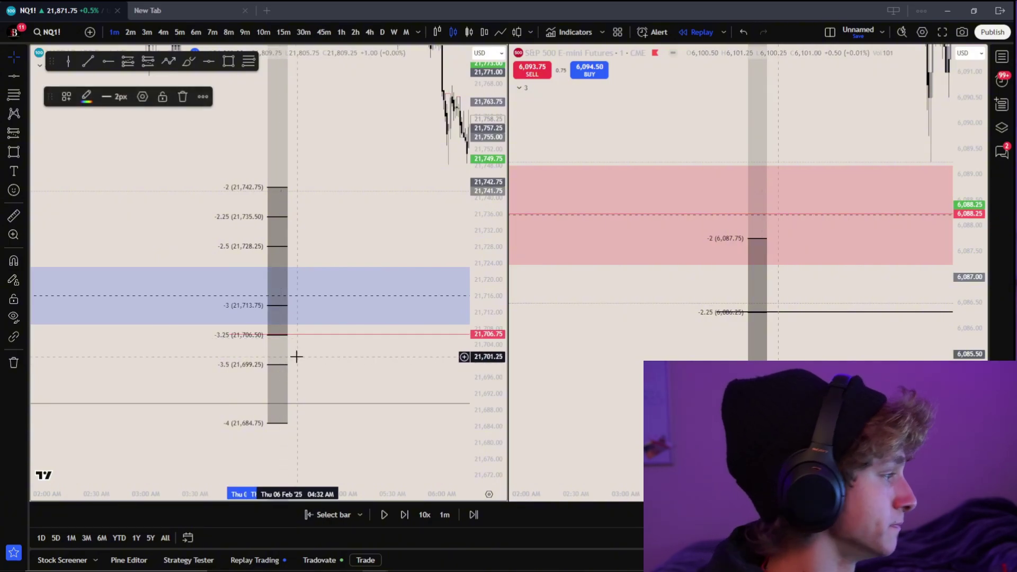
{"action": "key", "text": "Delete"}
Step: Examine the Fib Retracement at the 6 February 07:10 AM low, from its 0.5 to 0.786 zone up to the -2 to -4 extensions
{"action": "mouse_move", "coordinate": [324, 349]}
{"action": "left_mouse_down"}
{"action": "mouse_move", "coordinate": [16, 340]}
{"action": "mouse_move", "coordinate": [1, 330]}
{"action": "mouse_move", "coordinate": [408, 354]}
{"action": "left_mouse_up"}
{"action": "scroll", "coordinate": [403, 347], "scroll_direction": "up", "scroll_amount": 5}
{"action": "left_click_drag", "start_coordinate": [488, 355], "coordinate": [488, 175]}
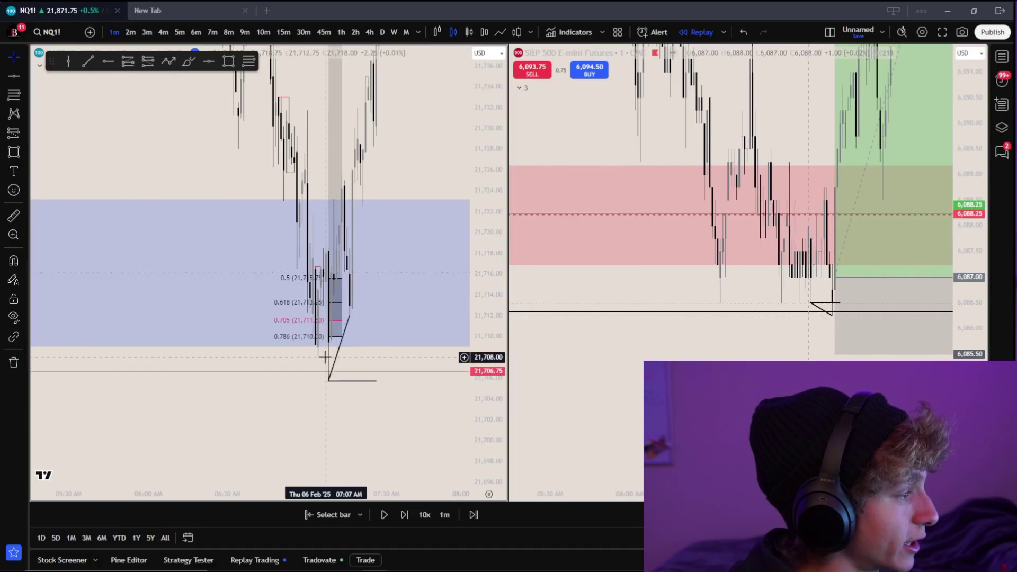
{"action": "left_click", "coordinate": [329, 380]}
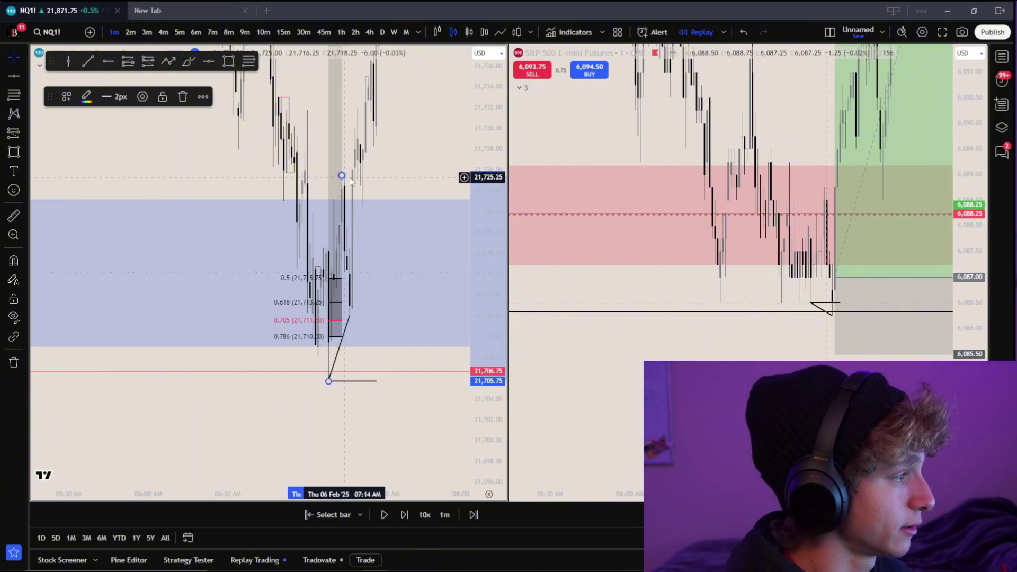
{"action": "left_click_drag", "start_coordinate": [425, 123], "coordinate": [422, 344]}
{"action": "left_click_drag", "start_coordinate": [391, 129], "coordinate": [402, 367]}
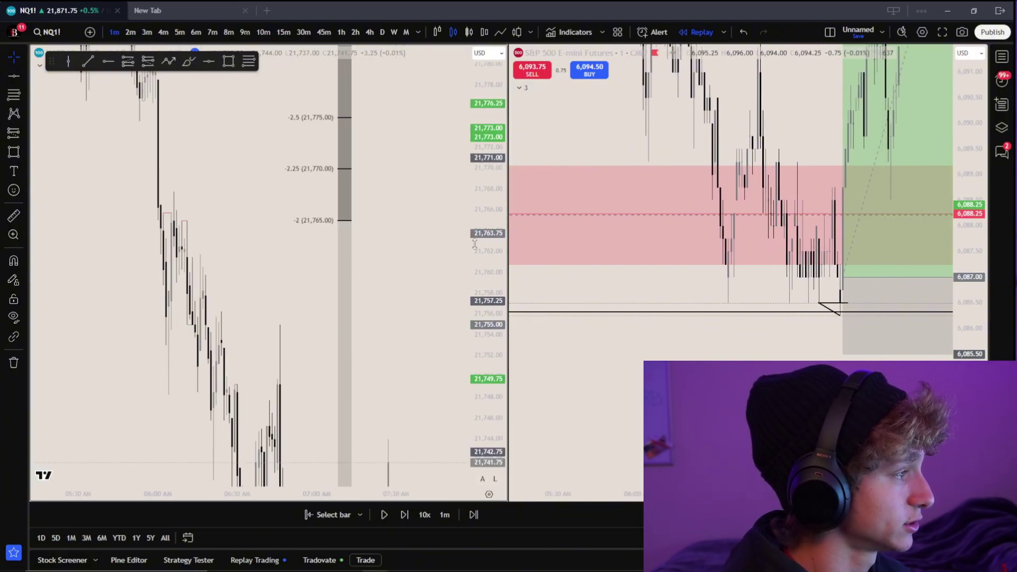
{"action": "left_click_drag", "start_coordinate": [475, 244], "coordinate": [469, 379]}
{"action": "left_click_drag", "start_coordinate": [479, 271], "coordinate": [472, 389]}
{"action": "left_click_drag", "start_coordinate": [447, 361], "coordinate": [358, 342]}
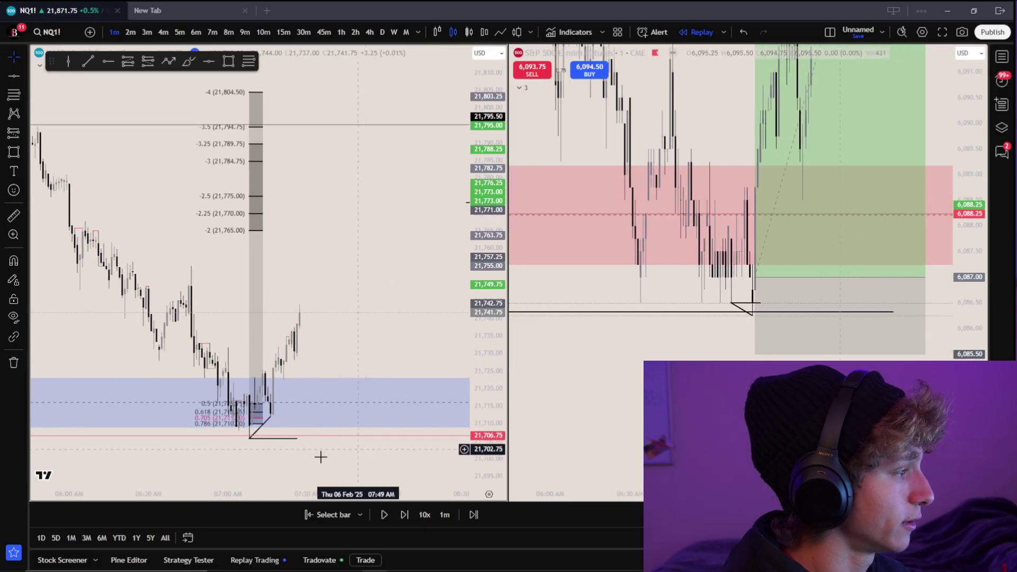
Step: Play the bar replay until price reaches the -2 extension level at 21,765.00, and pause it
{"action": "left_click", "coordinate": [381, 515]}
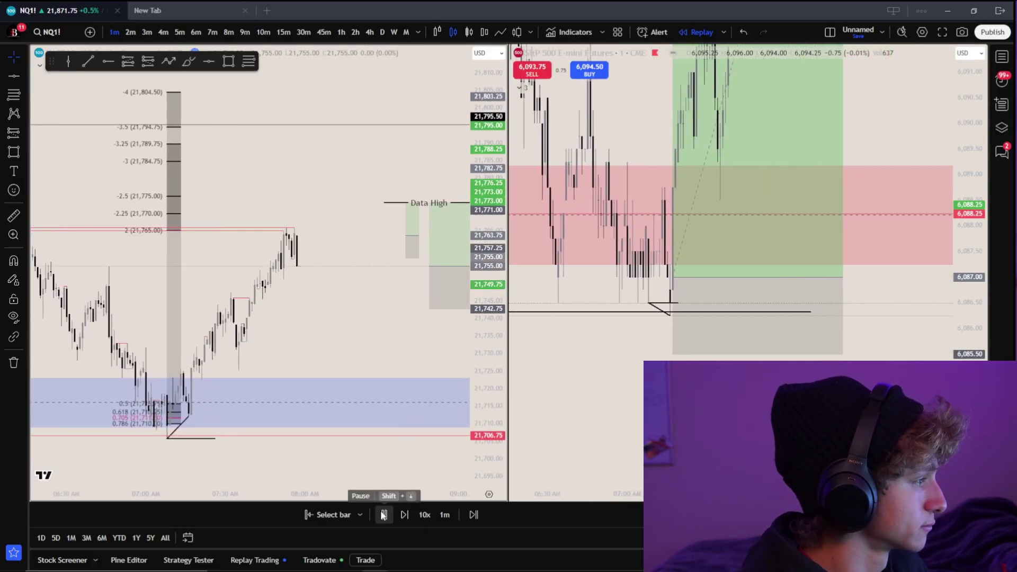
{"action": "left_click", "coordinate": [382, 515]}
{"action": "left_click_drag", "start_coordinate": [212, 256], "coordinate": [330, 262]}
{"action": "left_click_drag", "start_coordinate": [495, 357], "coordinate": [491, 84]}
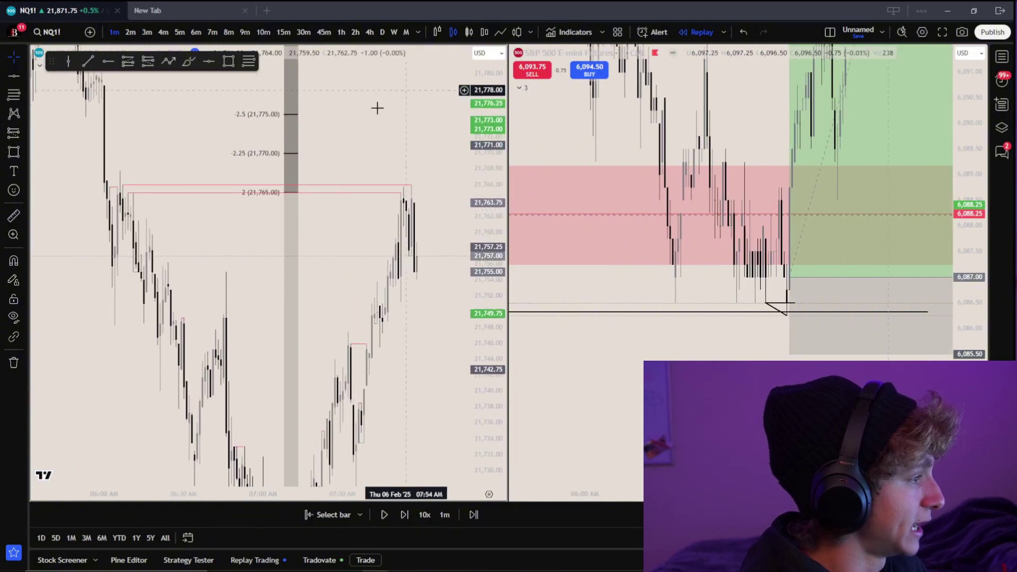
{"action": "left_click_drag", "start_coordinate": [307, 198], "coordinate": [283, 169]}
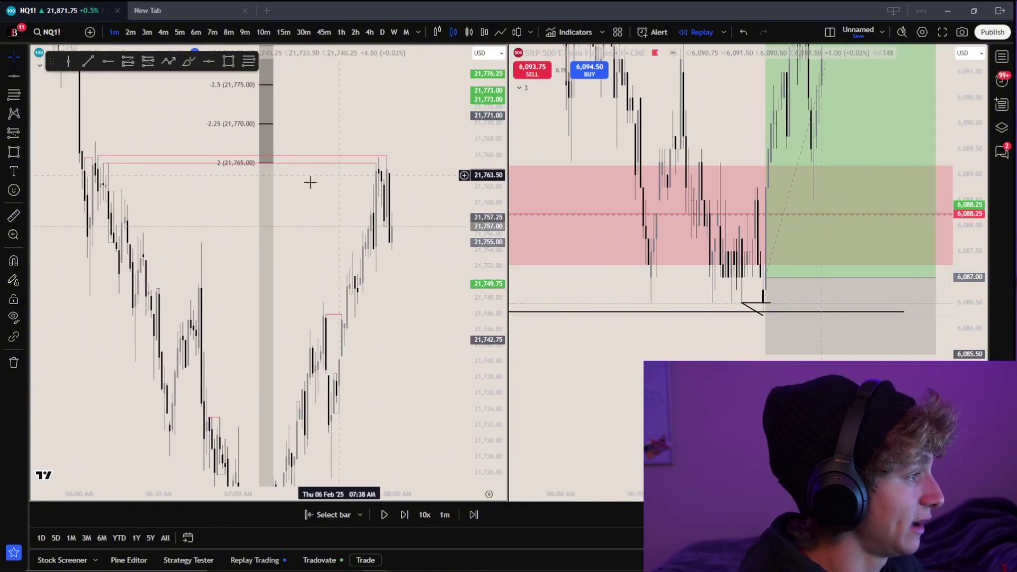
Step: Advance the replay bar by bar past 08:00 AM to check price against the -2.5 extension level at 21,775.00
{"action": "left_click", "coordinate": [405, 515]}
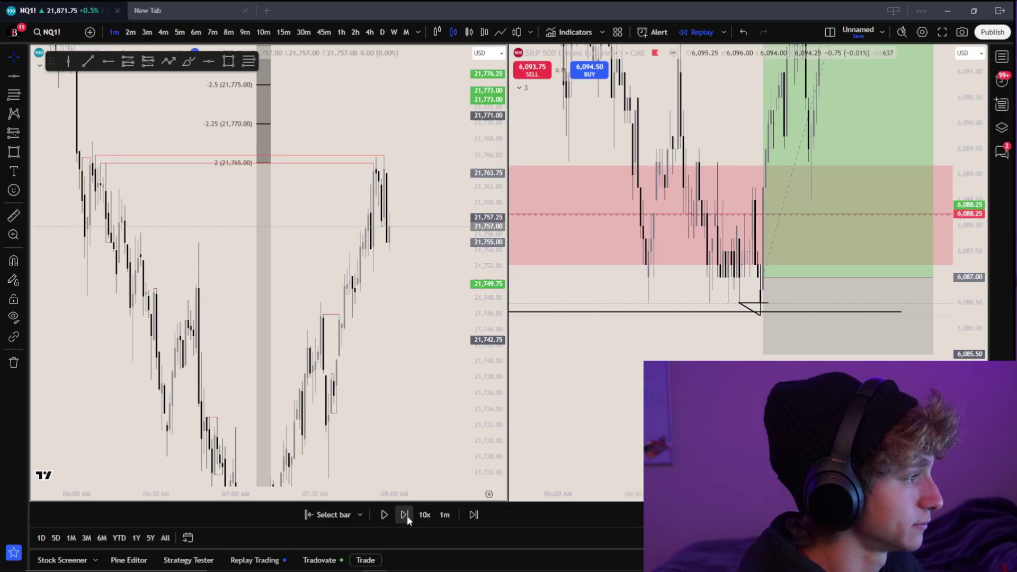
{"action": "left_click", "coordinate": [405, 515]}
{"action": "left_click", "coordinate": [405, 515]}
{"action": "left_click", "coordinate": [405, 515]}
{"action": "left_click", "coordinate": [405, 515]}
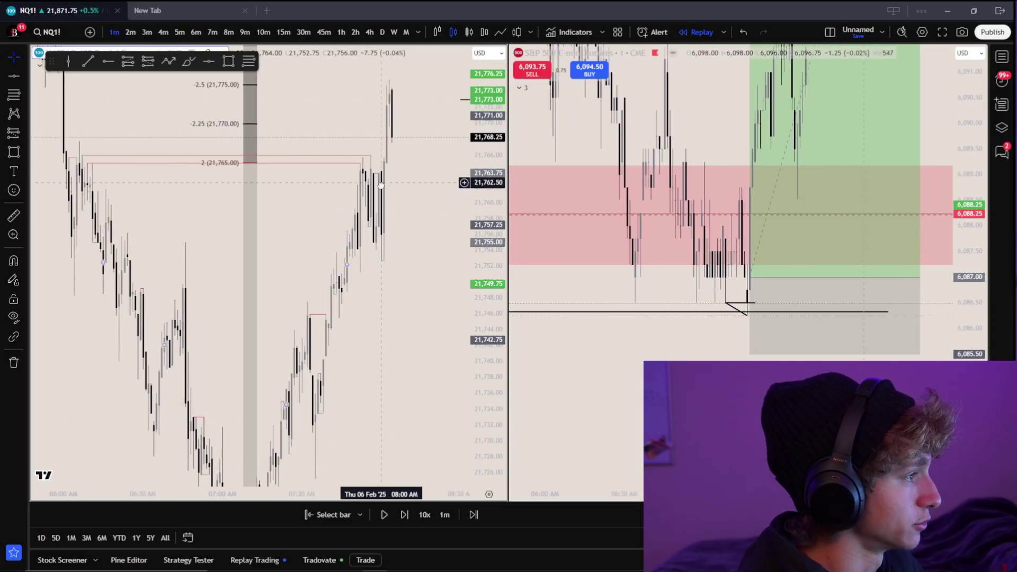
{"action": "left_click_drag", "start_coordinate": [409, 236], "coordinate": [397, 341]}
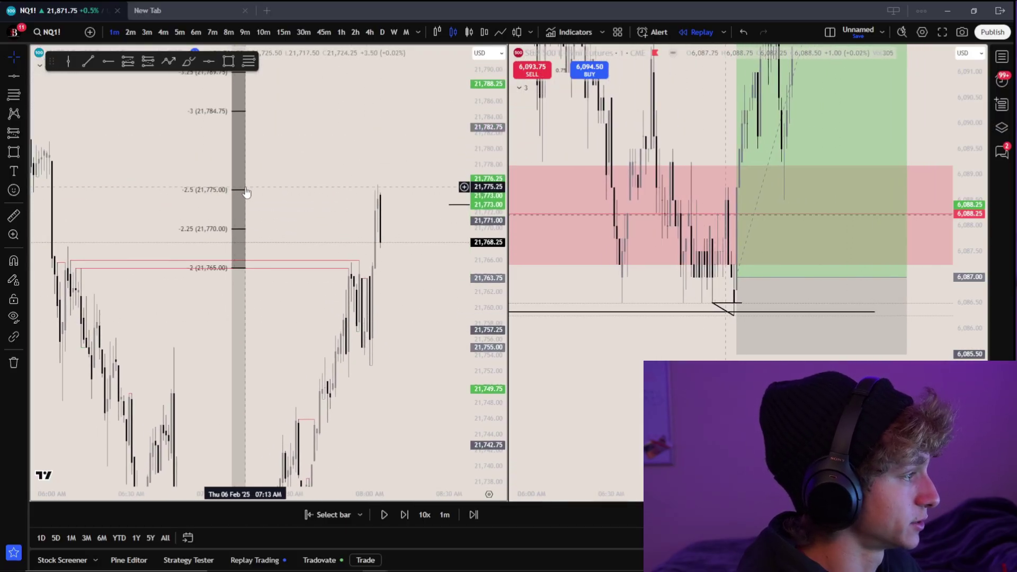
Step: Continue the replay bar by bar to just before 08:30 AM, checking price against the -2.5 level and the Data High line
{"action": "left_click", "coordinate": [405, 515]}
{"action": "left_click", "coordinate": [405, 515]}
{"action": "left_click", "coordinate": [405, 515]}
{"action": "left_click", "coordinate": [405, 515]}
{"action": "left_click", "coordinate": [405, 515]}
{"action": "left_click", "coordinate": [405, 515]}
{"action": "left_click", "coordinate": [405, 515]}
{"action": "left_click", "coordinate": [405, 515]}
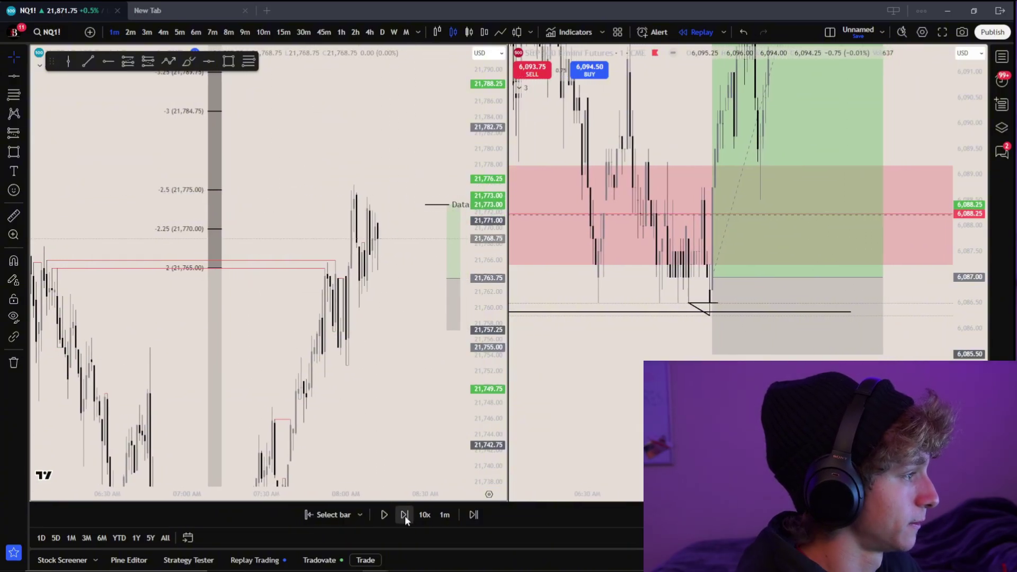
{"action": "left_click", "coordinate": [405, 515]}
{"action": "left_click", "coordinate": [405, 515]}
{"action": "left_click", "coordinate": [405, 515]}
{"action": "left_click", "coordinate": [405, 515]}
{"action": "left_click", "coordinate": [405, 515]}
{"action": "left_click", "coordinate": [405, 515]}
{"action": "left_click", "coordinate": [405, 515]}
{"action": "left_click", "coordinate": [404, 515]}
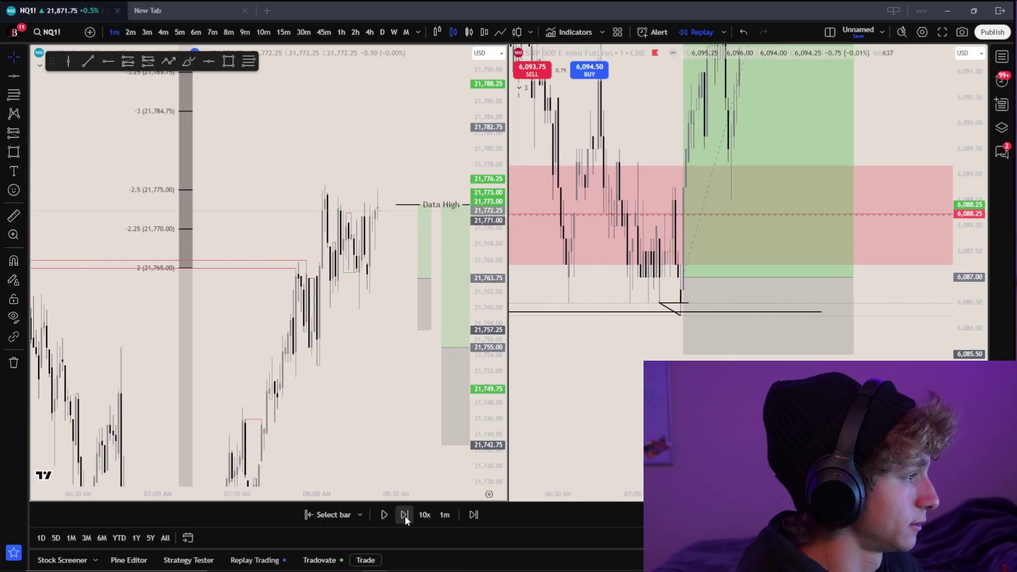
{"action": "left_click", "coordinate": [405, 515]}
{"action": "left_click", "coordinate": [405, 515]}
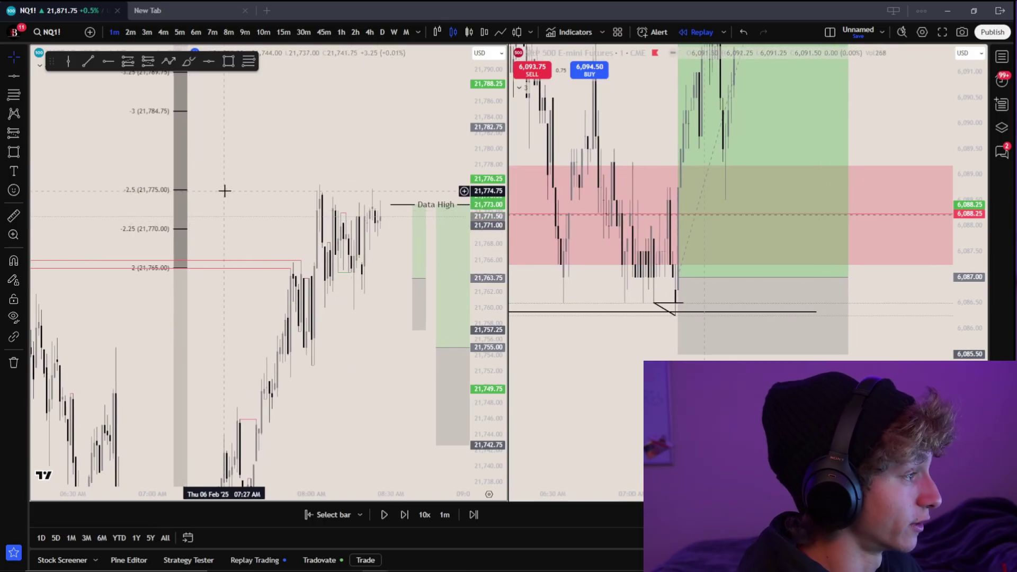
{"action": "left_click", "coordinate": [405, 515]}
Step: Advance the replay past the two long positions below the Data High line and pause shortly after 09:00 AM
{"action": "left_click", "coordinate": [405, 515]}
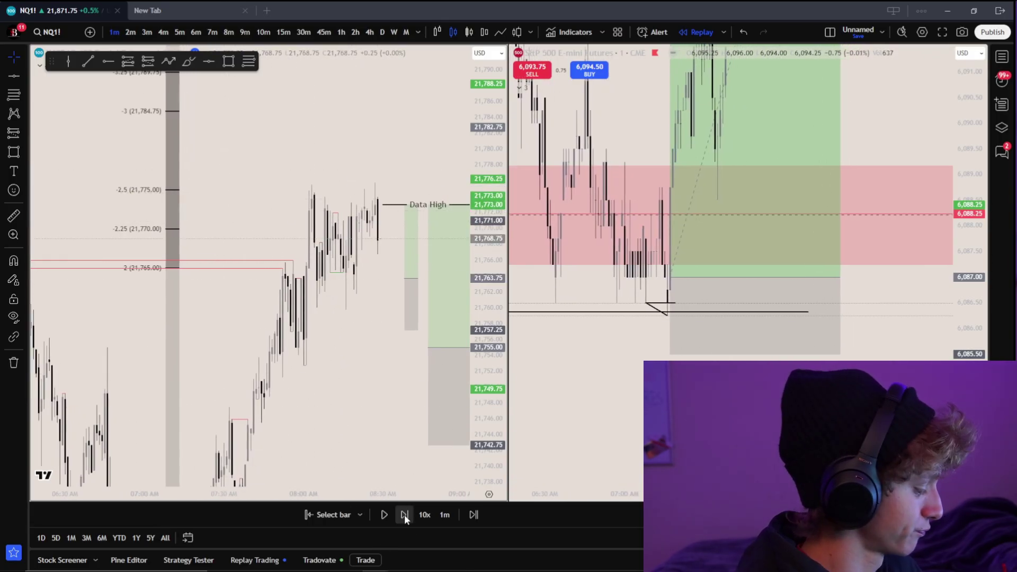
{"action": "left_click", "coordinate": [405, 515]}
{"action": "left_click", "coordinate": [405, 515]}
{"action": "left_click", "coordinate": [404, 518]}
{"action": "left_click", "coordinate": [404, 517]}
{"action": "left_click", "coordinate": [403, 518]}
{"action": "left_click", "coordinate": [404, 517]}
{"action": "left_click", "coordinate": [404, 517]}
{"action": "left_click", "coordinate": [404, 517]}
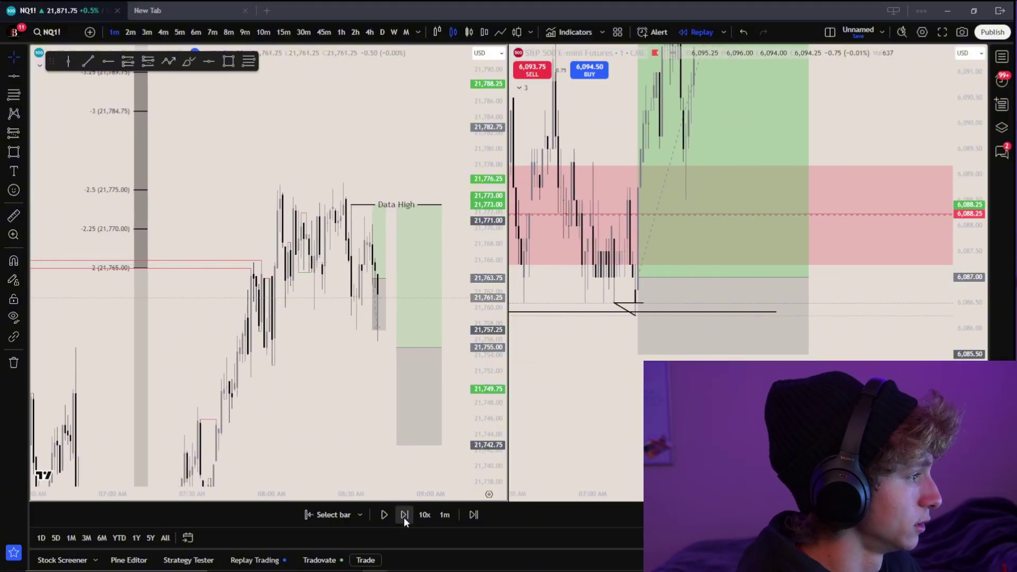
{"action": "left_click", "coordinate": [403, 517]}
{"action": "left_click", "coordinate": [404, 517]}
{"action": "left_click", "coordinate": [404, 517]}
{"action": "left_click", "coordinate": [384, 515]}
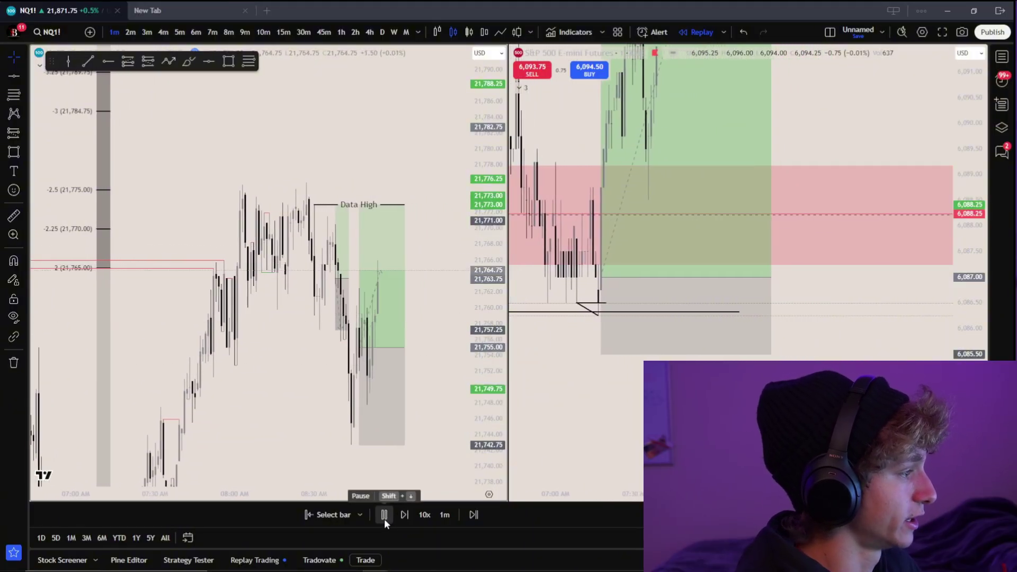
{"action": "left_click", "coordinate": [383, 515]}
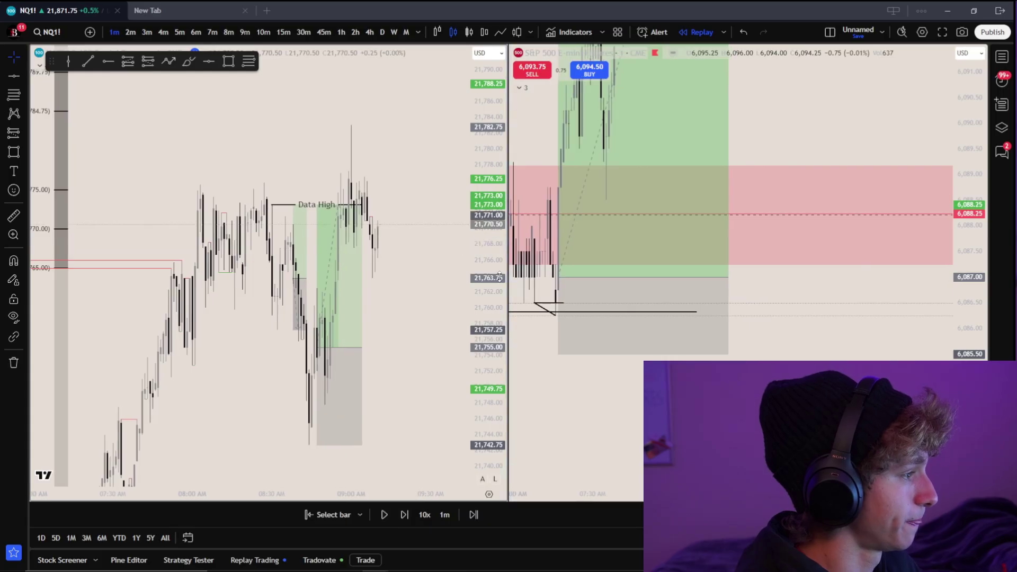
Step: Exit bar replay and return the charts to their full price history
{"action": "scroll", "coordinate": [352, 302], "scroll_direction": "down", "scroll_amount": 5}
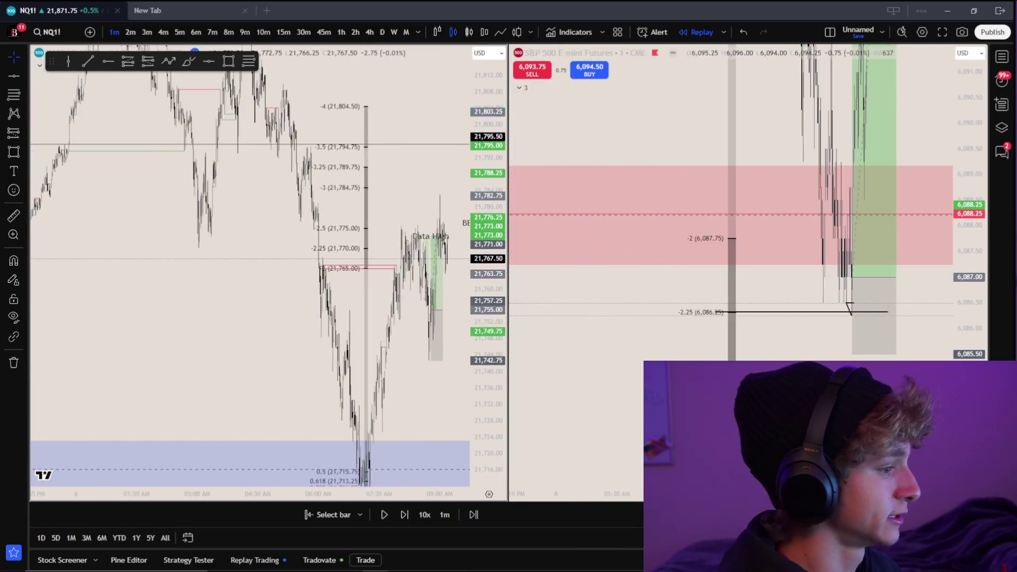
{"action": "left_click", "coordinate": [696, 33]}
{"action": "left_click", "coordinate": [599, 320]}
{"action": "scroll", "coordinate": [366, 318], "scroll_direction": "down", "scroll_amount": 5}
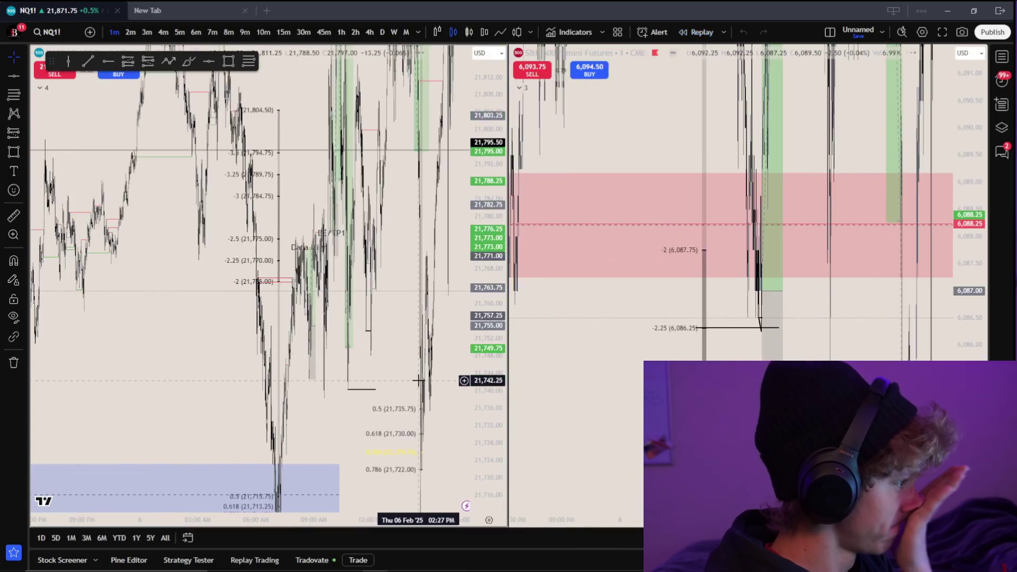
Step: Brush a red path from the 6 February 02:33 PM low up to the next swing high and back down into the retracement zone
{"action": "left_click_drag", "start_coordinate": [393, 333], "coordinate": [391, 426]}
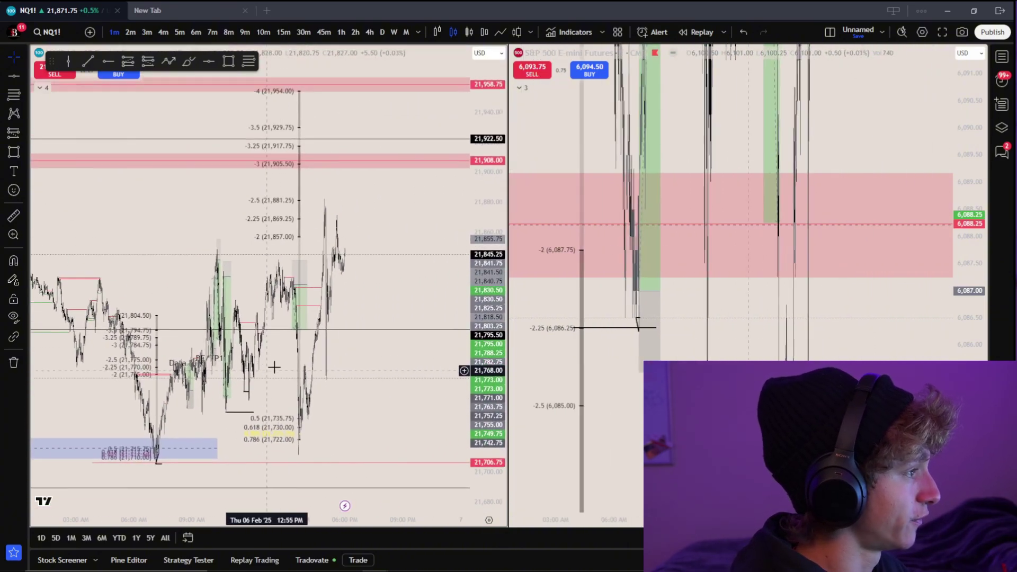
{"action": "scroll", "coordinate": [274, 366], "scroll_direction": "up", "scroll_amount": 10}
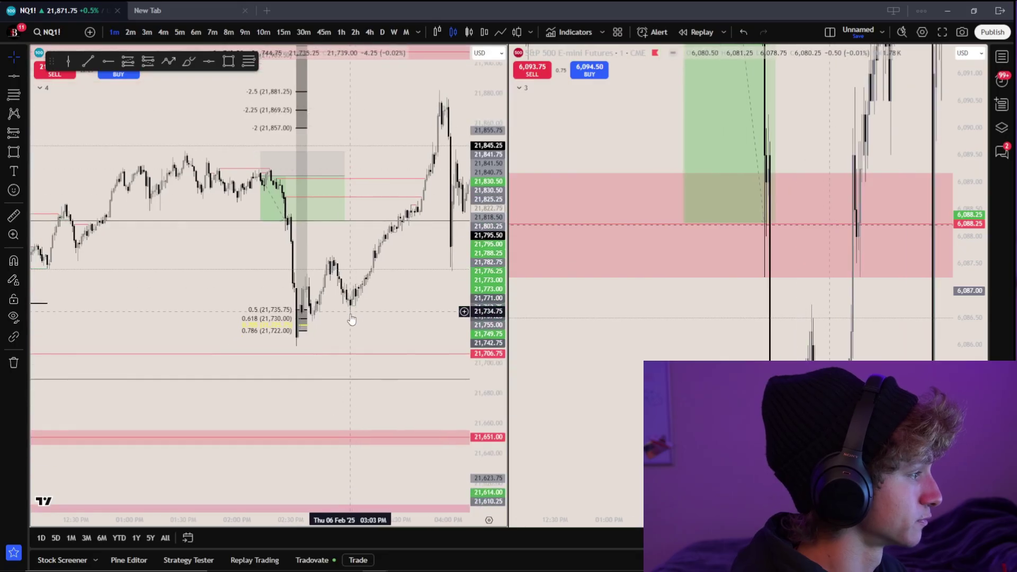
{"action": "scroll", "coordinate": [352, 319], "scroll_direction": "down", "scroll_amount": 5}
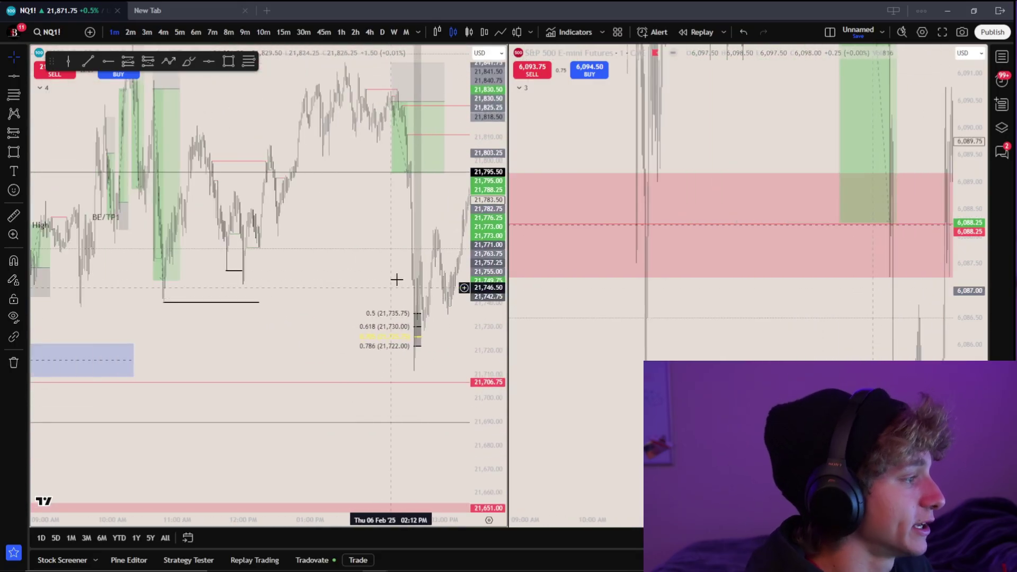
{"action": "left_click_drag", "start_coordinate": [431, 236], "coordinate": [417, 295]}
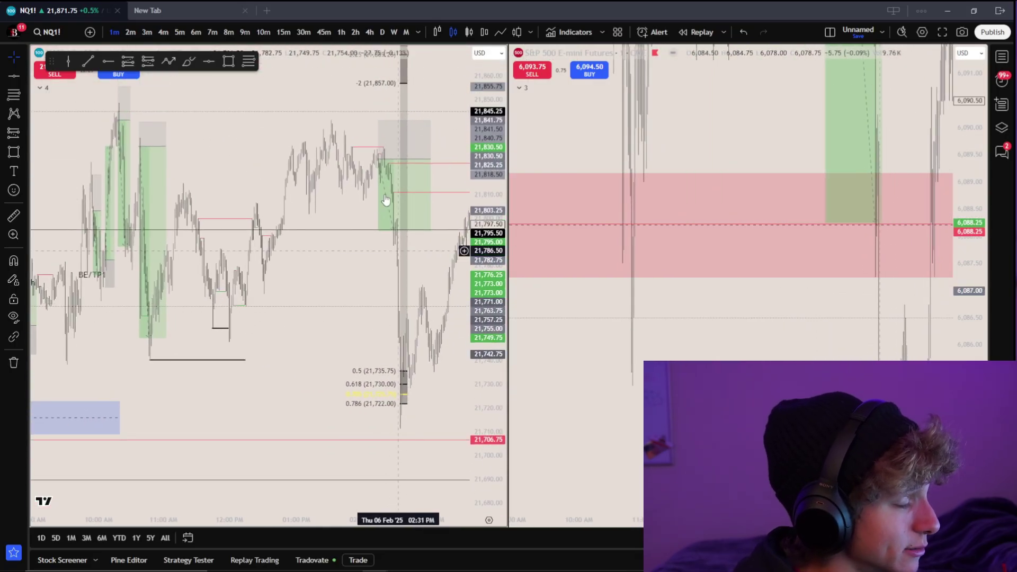
{"action": "left_click", "coordinate": [406, 388]}
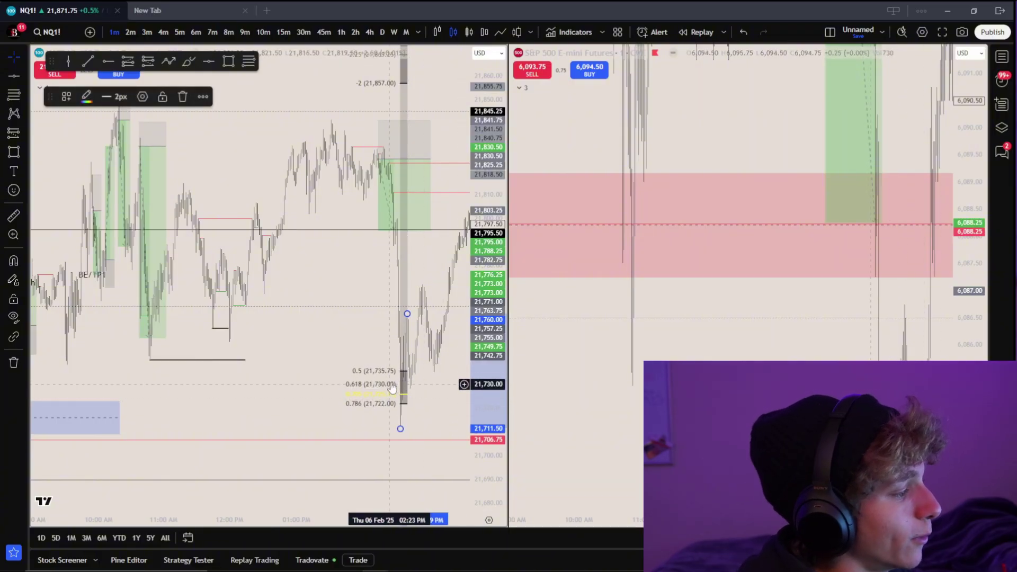
{"action": "scroll", "coordinate": [392, 389], "scroll_direction": "up", "scroll_amount": 5}
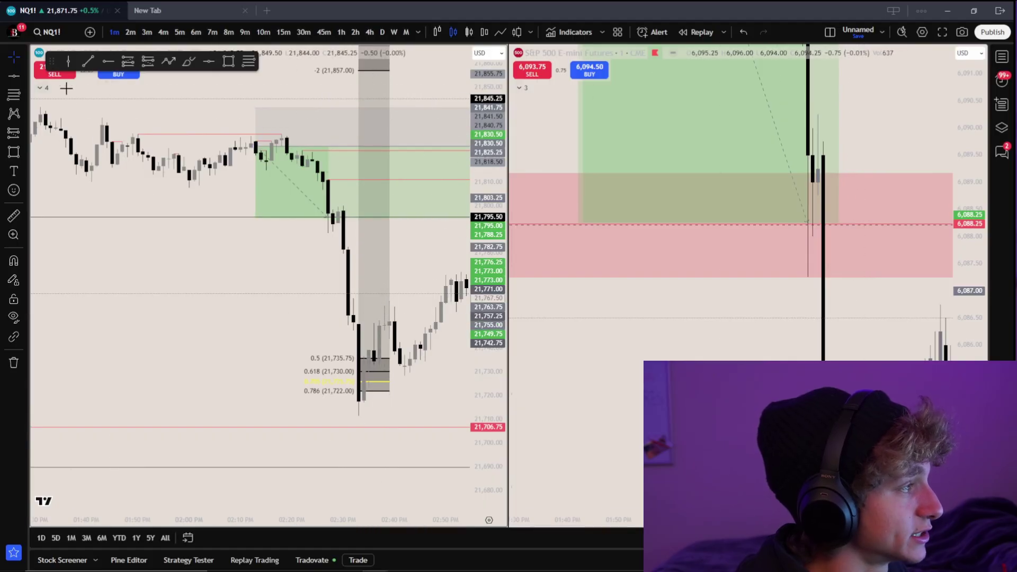
{"action": "left_click", "coordinate": [188, 62]}
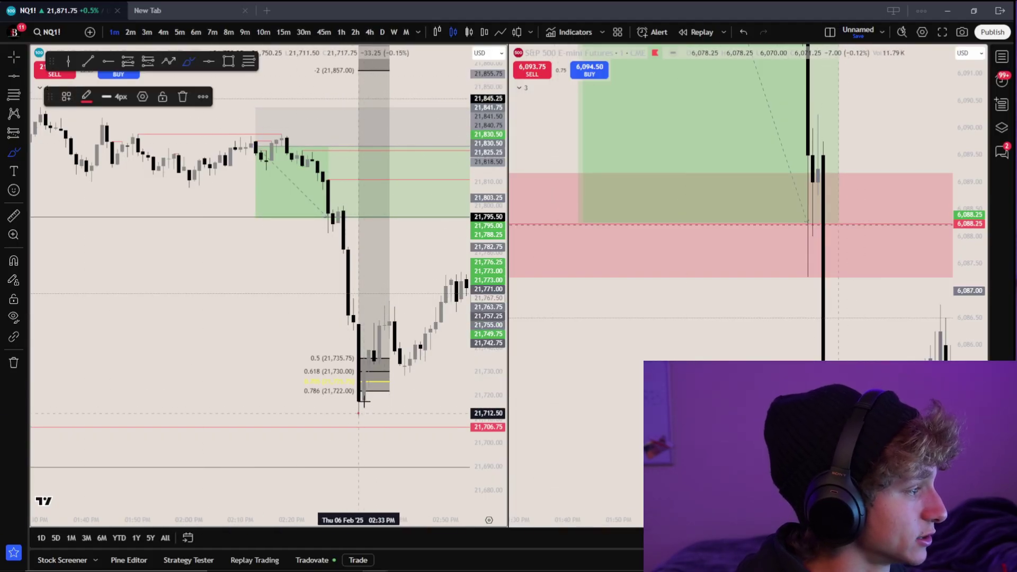
{"action": "left_click_drag", "start_coordinate": [360, 411], "coordinate": [389, 310]}
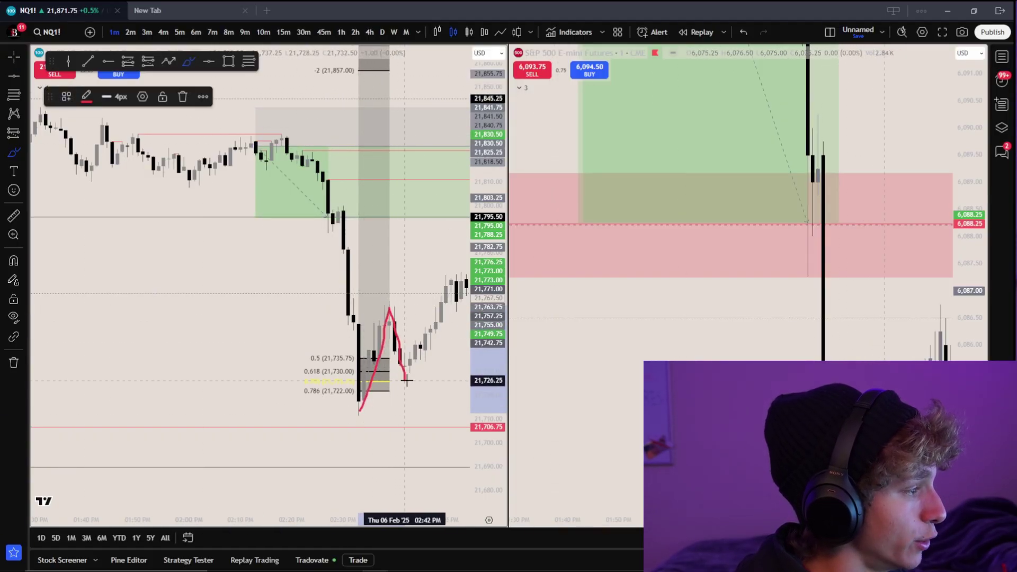
Step: Circle the pullback beside the 0.5 to 0.786 retracement zone with the red brush, and undo the circle
{"action": "mouse_move", "coordinate": [429, 393]}
{"action": "left_mouse_down"}
{"action": "mouse_move", "coordinate": [444, 385]}
{"action": "mouse_move", "coordinate": [429, 395]}
{"action": "left_mouse_up"}
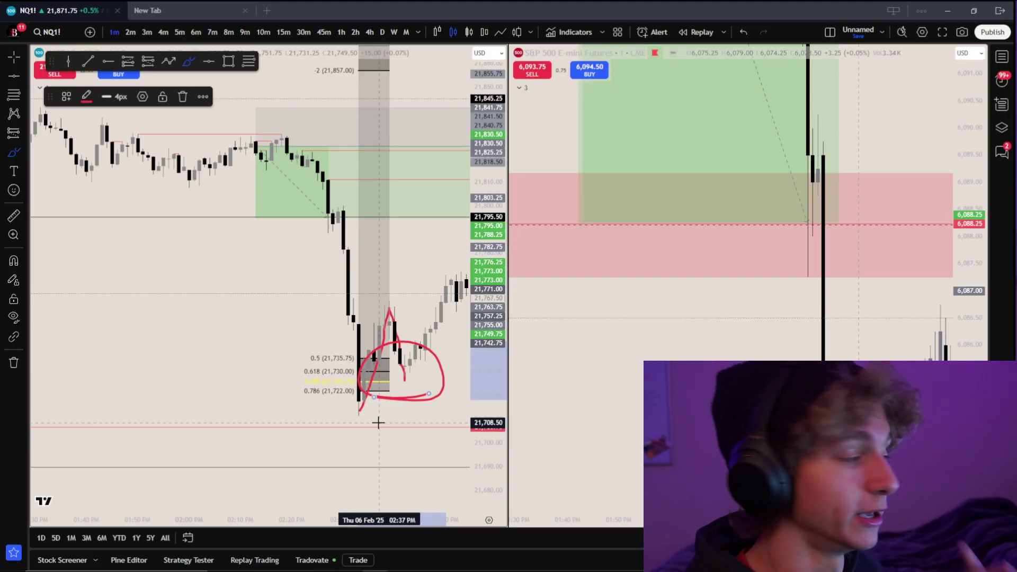
{"action": "key", "text": "ctrl+z"}
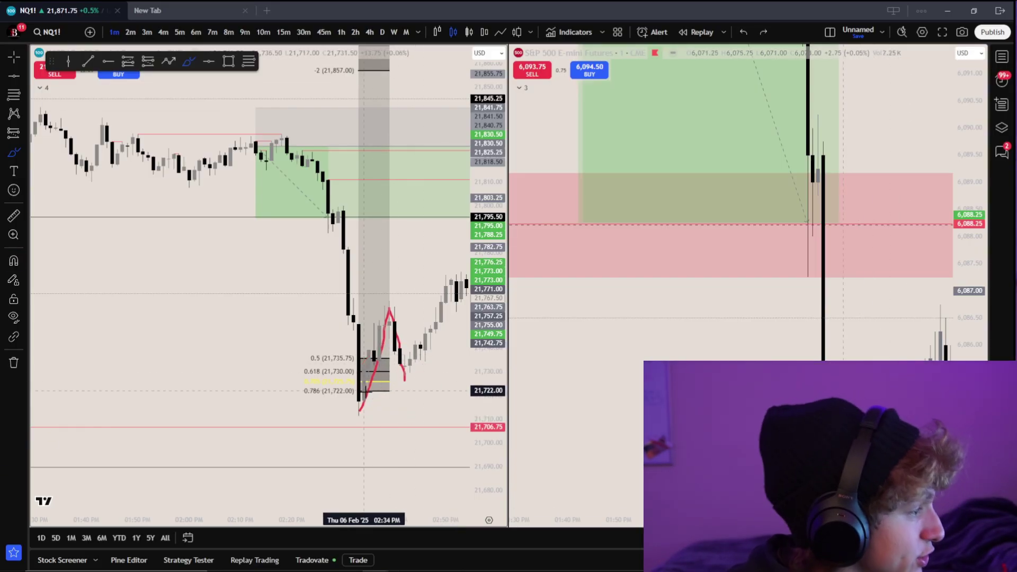
Step: Undo the red brush path on the NQ chart and return to the cross cursor
{"action": "key", "text": "ctrl+z"}
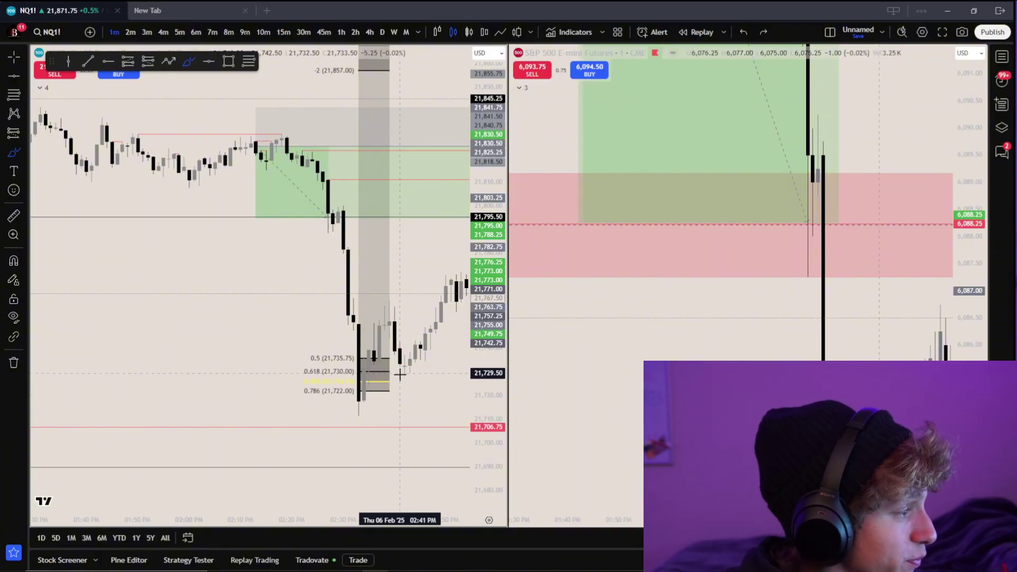
{"action": "left_click", "coordinate": [14, 57]}
Step: Follow NQ price from the 6 February 02:33 PM retracement up to the -2 to -2.5 extension levels around 04:00 PM
{"action": "left_click_drag", "start_coordinate": [307, 266], "coordinate": [295, 420]}
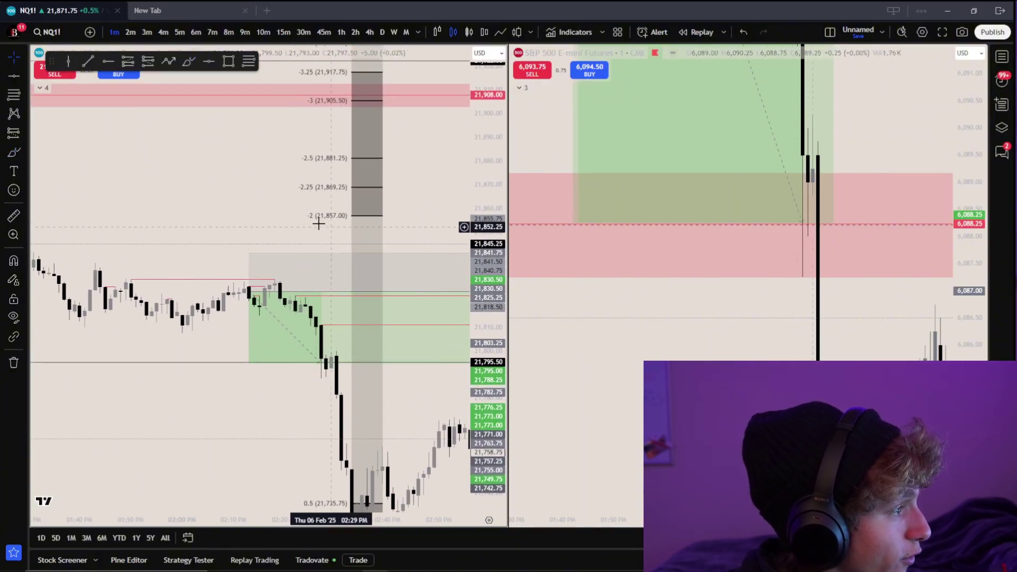
{"action": "left_click_drag", "start_coordinate": [280, 185], "coordinate": [266, 182]}
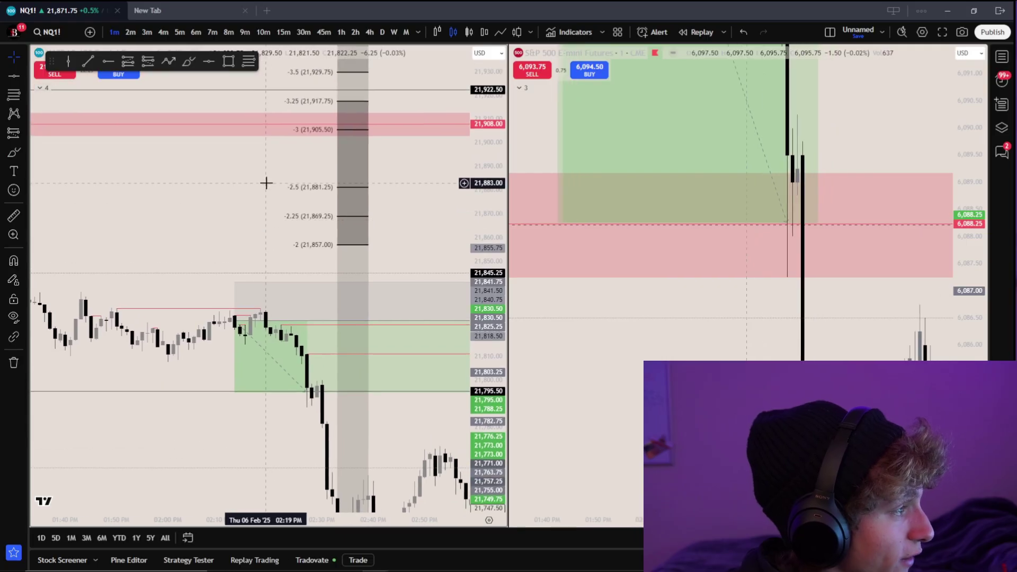
{"action": "left_click_drag", "start_coordinate": [415, 207], "coordinate": [207, 213]}
{"action": "left_click_drag", "start_coordinate": [380, 208], "coordinate": [256, 209]}
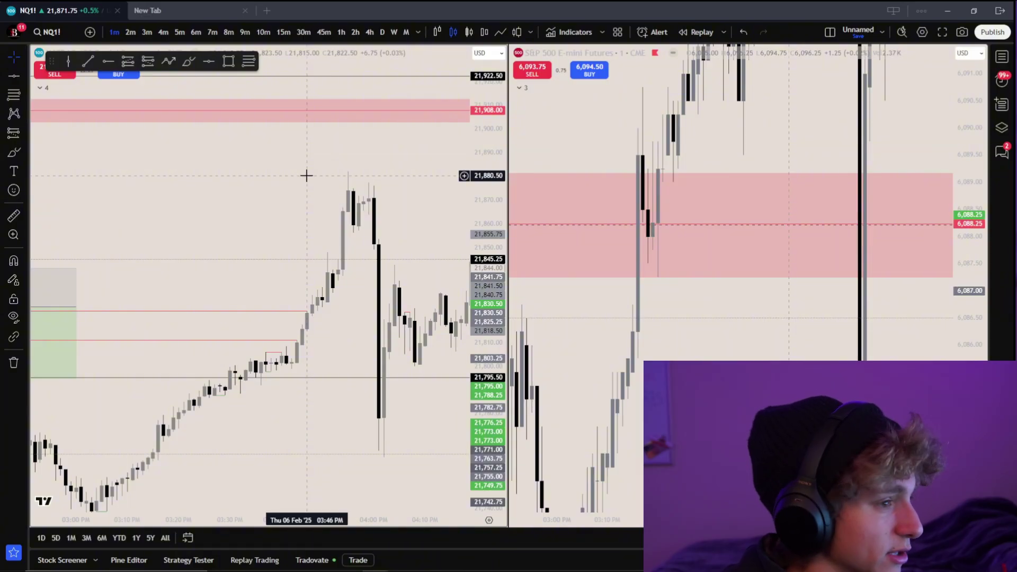
{"action": "scroll", "coordinate": [306, 175], "scroll_direction": "down", "scroll_amount": 3}
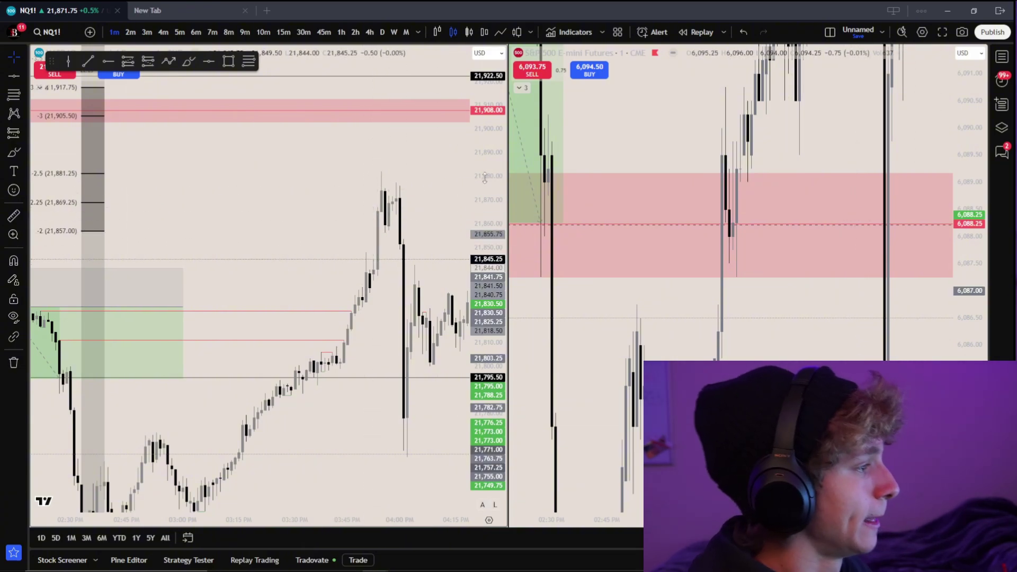
Step: Examine the earlier Fib Retracement drawings on the NQ chart back to 5 February against subsequent price action
{"action": "scroll", "coordinate": [372, 232], "scroll_direction": "down", "scroll_amount": 6}
{"action": "scroll", "coordinate": [374, 262], "scroll_direction": "down", "scroll_amount": 3}
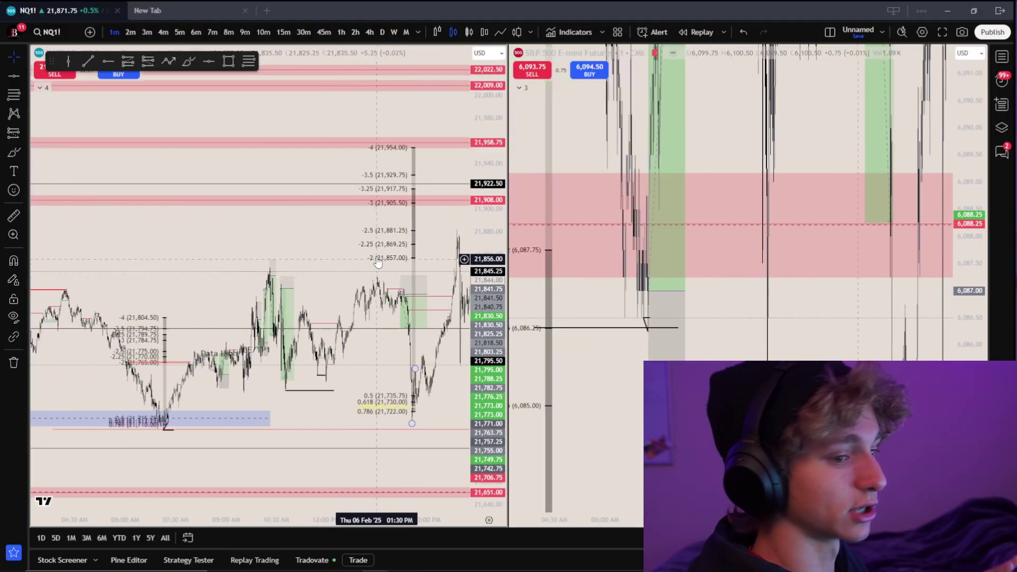
{"action": "left_click_drag", "start_coordinate": [329, 257], "coordinate": [404, 193]}
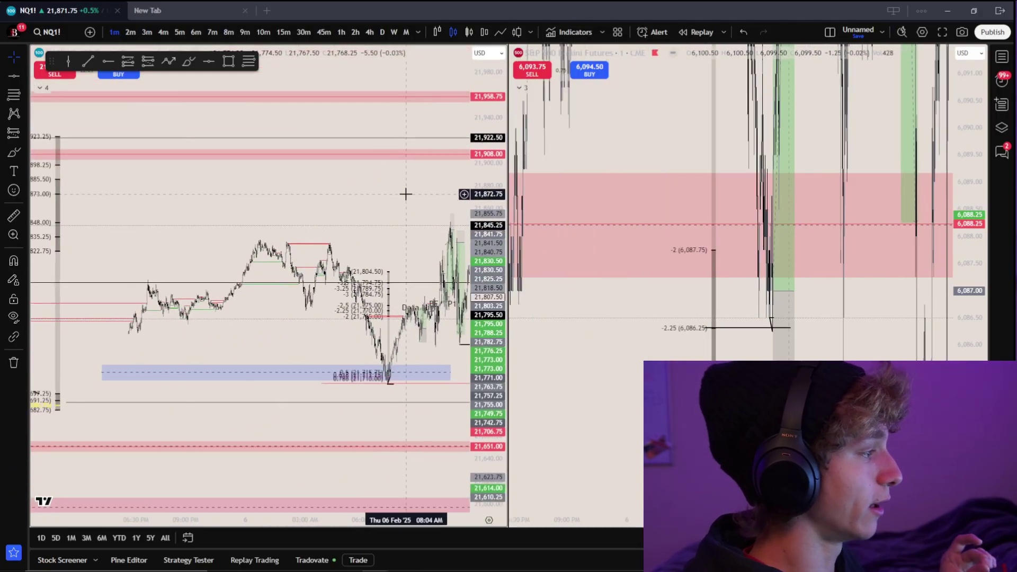
{"action": "scroll", "coordinate": [329, 236], "scroll_direction": "down", "scroll_amount": 2}
{"action": "left_click_drag", "start_coordinate": [257, 333], "coordinate": [264, 317]}
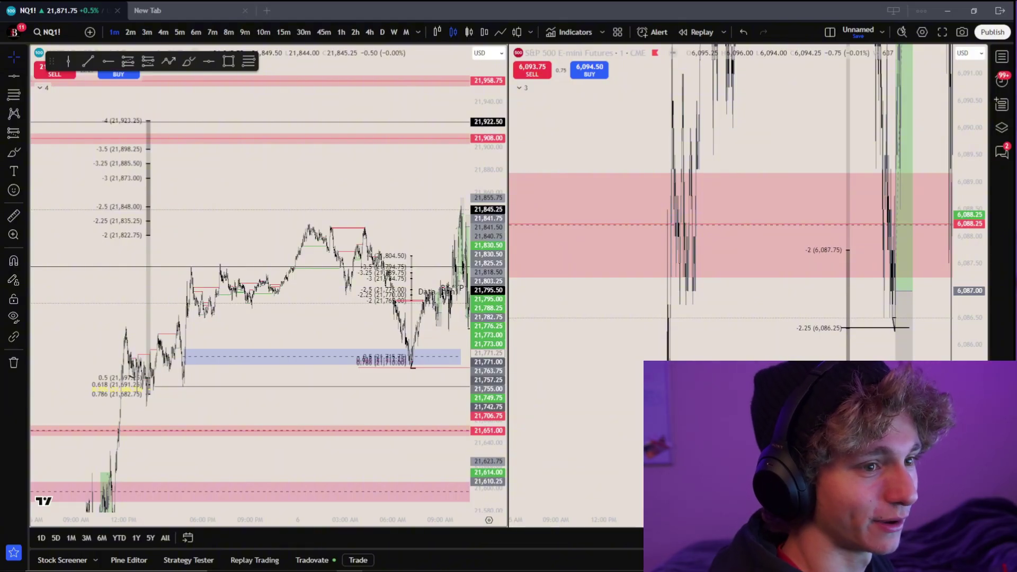
Step: Switch to Discord's pro-gains channel and enlarge the NASDAQ chart screenshot in the post about one loss and one win
{"action": "left_click_drag", "start_coordinate": [636, 571], "coordinate": [505, 0]}
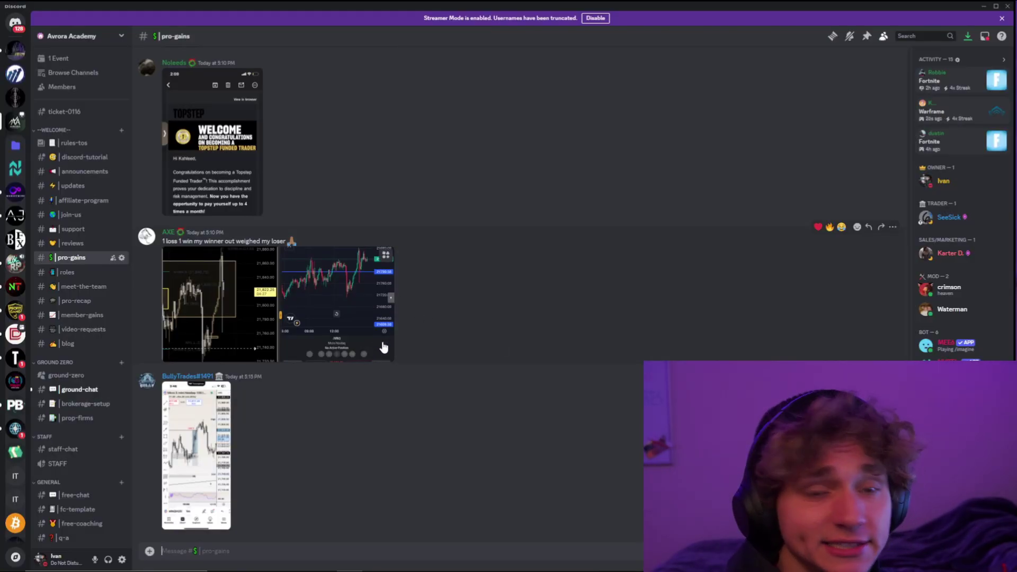
{"action": "left_click", "coordinate": [207, 408]}
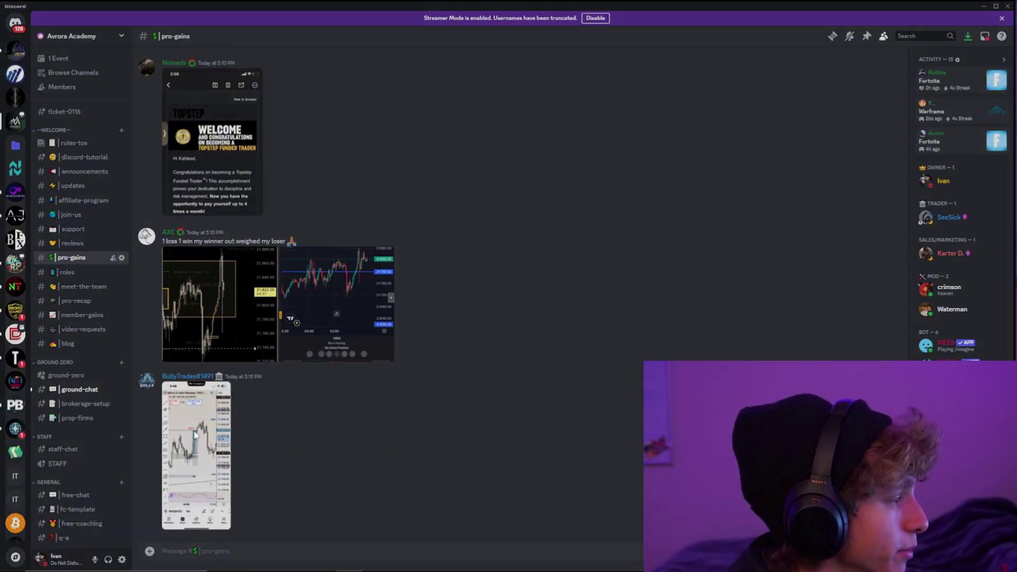
{"action": "left_click", "coordinate": [239, 377]}
{"action": "left_click", "coordinate": [230, 293]}
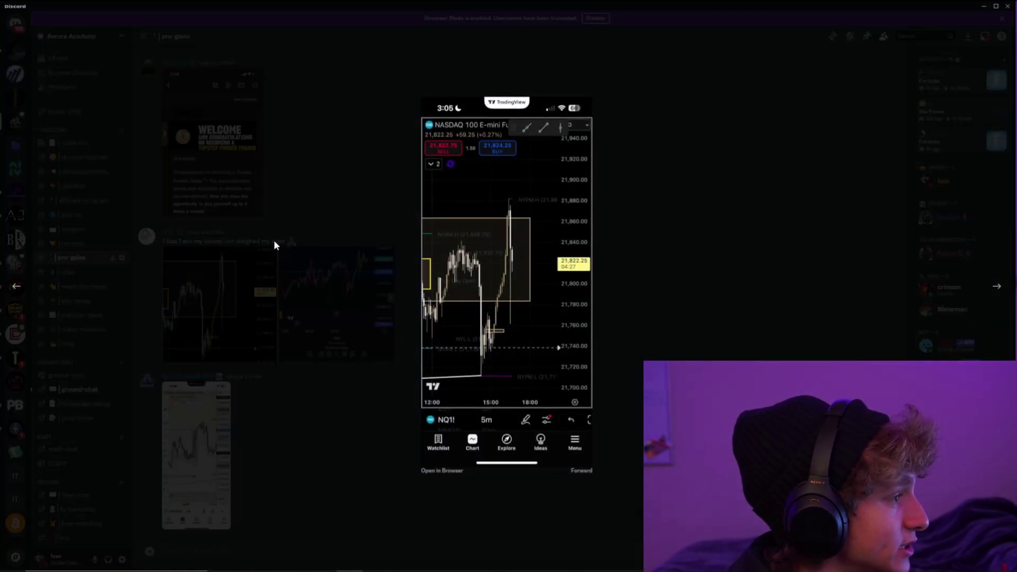
{"action": "left_click", "coordinate": [225, 256]}
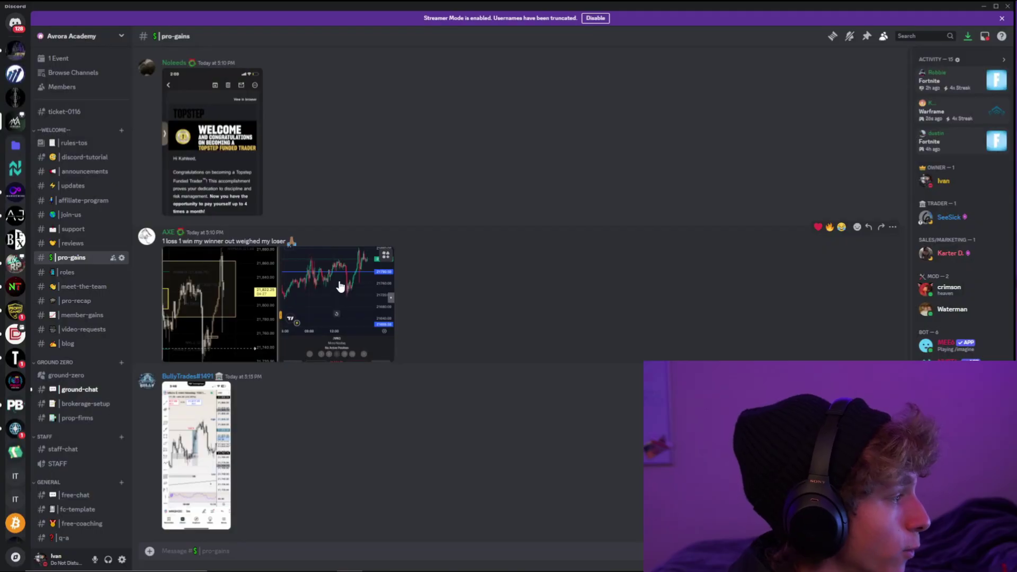
Step: Review the earlier pro-gains posts, including the payout certificates and the screenshot posted at 2:49 PM
{"action": "scroll", "coordinate": [293, 240], "scroll_direction": "up", "scroll_amount": 3}
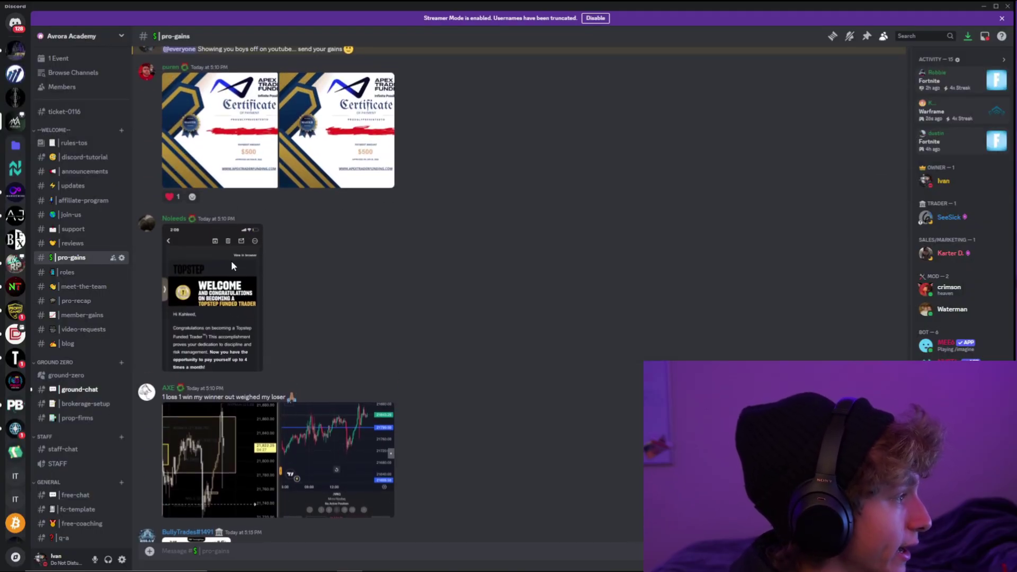
{"action": "scroll", "coordinate": [290, 307], "scroll_direction": "up", "scroll_amount": 2}
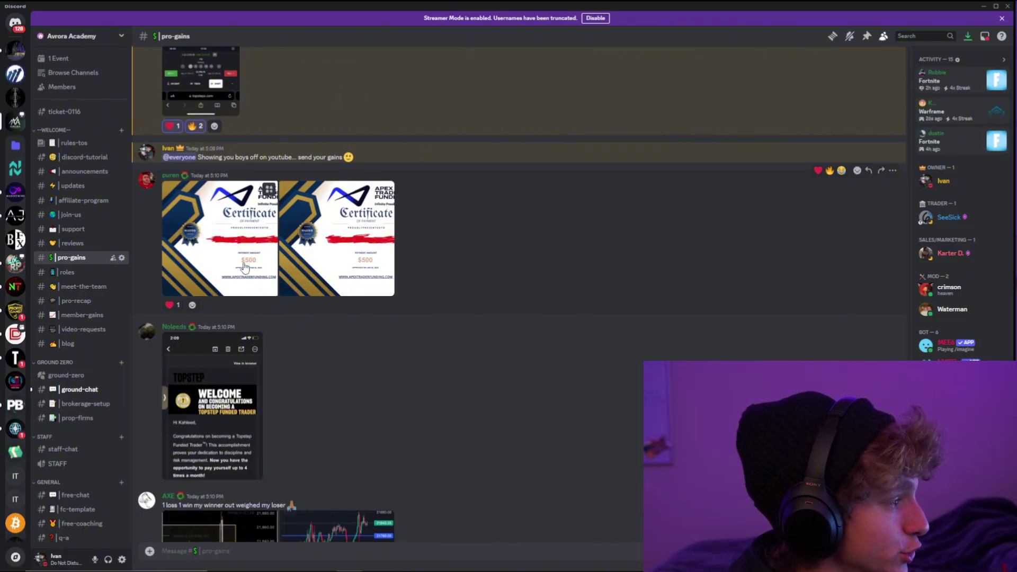
{"action": "scroll", "coordinate": [395, 283], "scroll_direction": "up", "scroll_amount": 5}
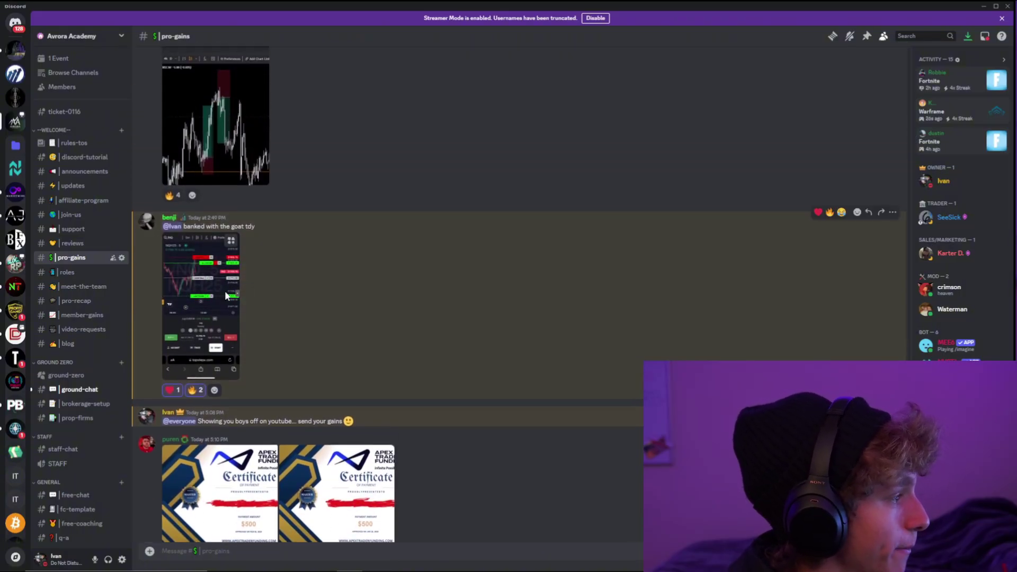
{"action": "left_click", "coordinate": [226, 295]}
{"action": "left_click", "coordinate": [281, 218]}
{"action": "scroll", "coordinate": [402, 236], "scroll_direction": "up", "scroll_amount": 4}
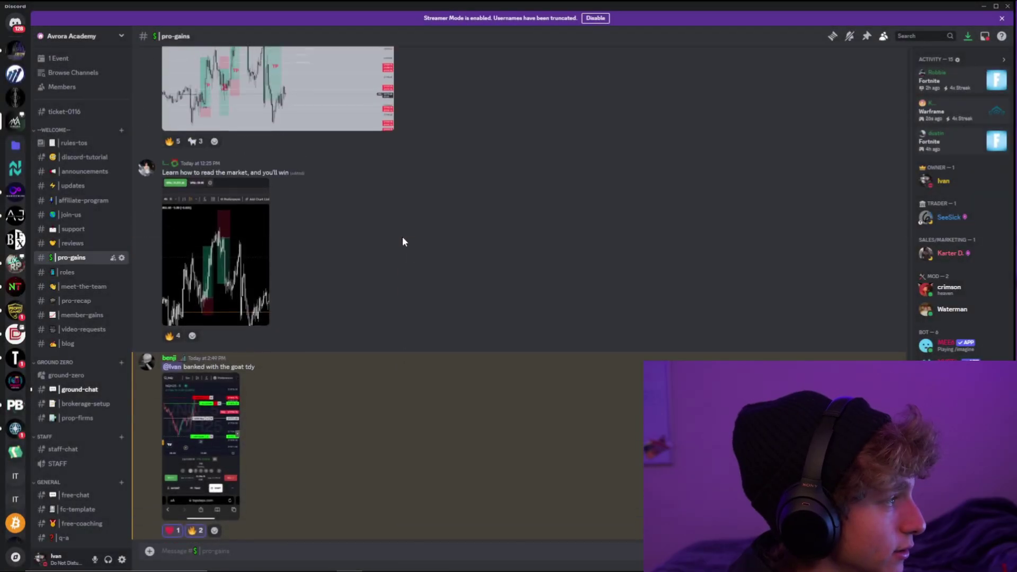
Step: Enlarge the chart screenshots from the 12:25 PM and 11:42 AM pro-gains posts one after the other
{"action": "left_click", "coordinate": [246, 310]}
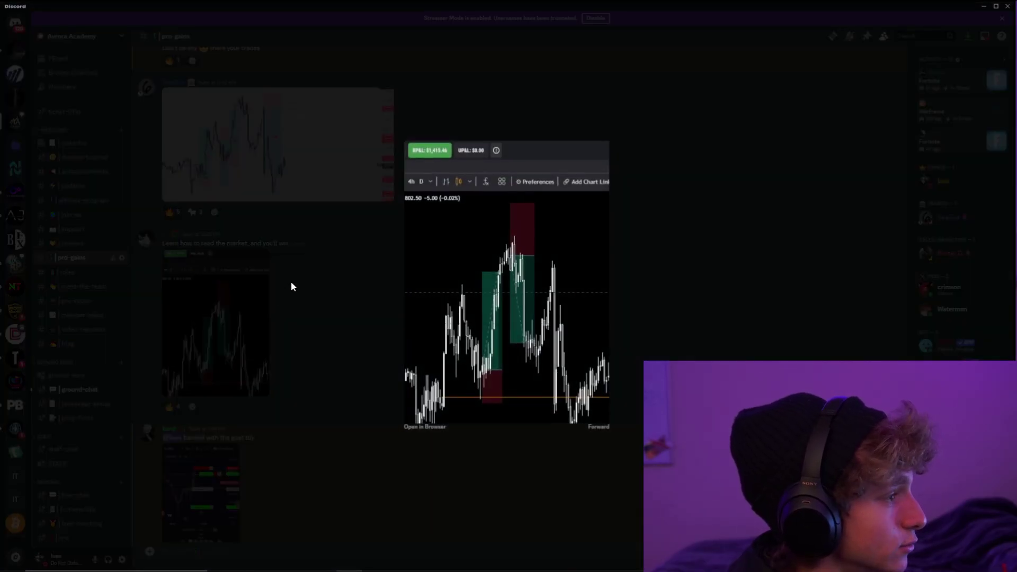
{"action": "left_click", "coordinate": [290, 287]}
{"action": "scroll", "coordinate": [370, 265], "scroll_direction": "up", "scroll_amount": 2}
{"action": "left_click", "coordinate": [243, 250]}
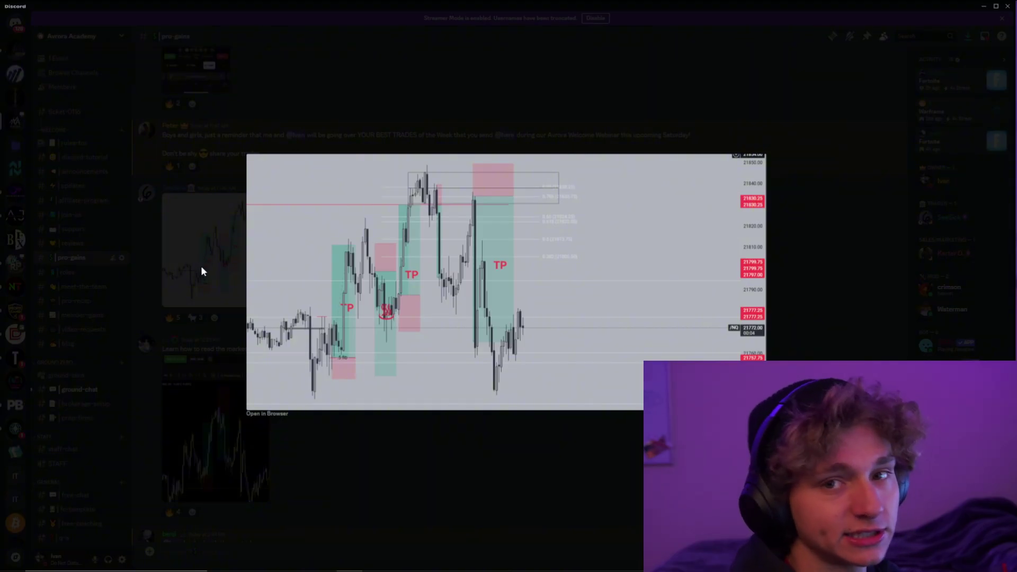
{"action": "left_click", "coordinate": [163, 247]}
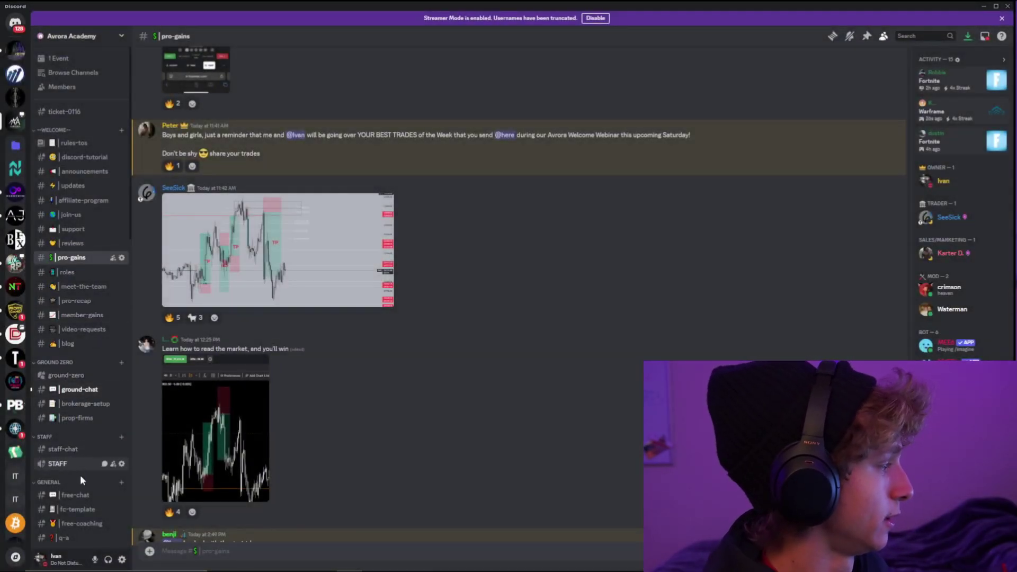
Step: Enlarge the second sell-off chart in the free-chat channel and place Discord as a smaller window over the charts
{"action": "left_click", "coordinate": [76, 496]}
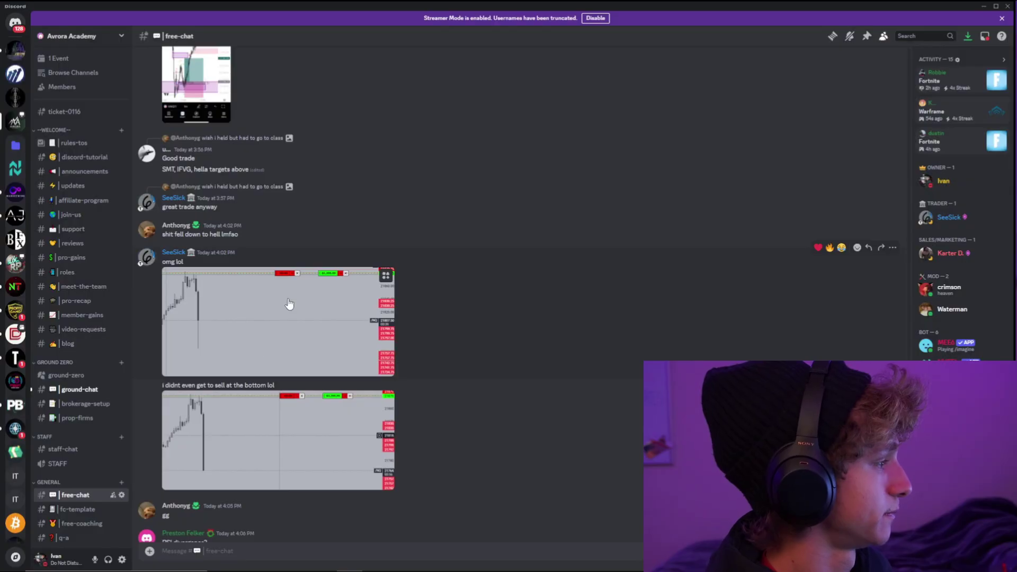
{"action": "left_click", "coordinate": [310, 437]}
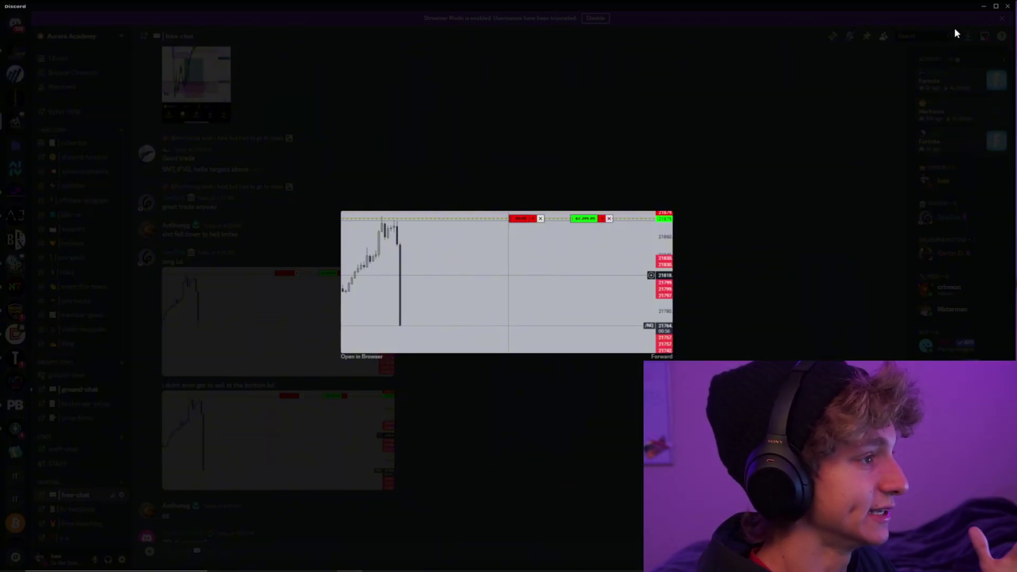
{"action": "left_click", "coordinate": [998, 8]}
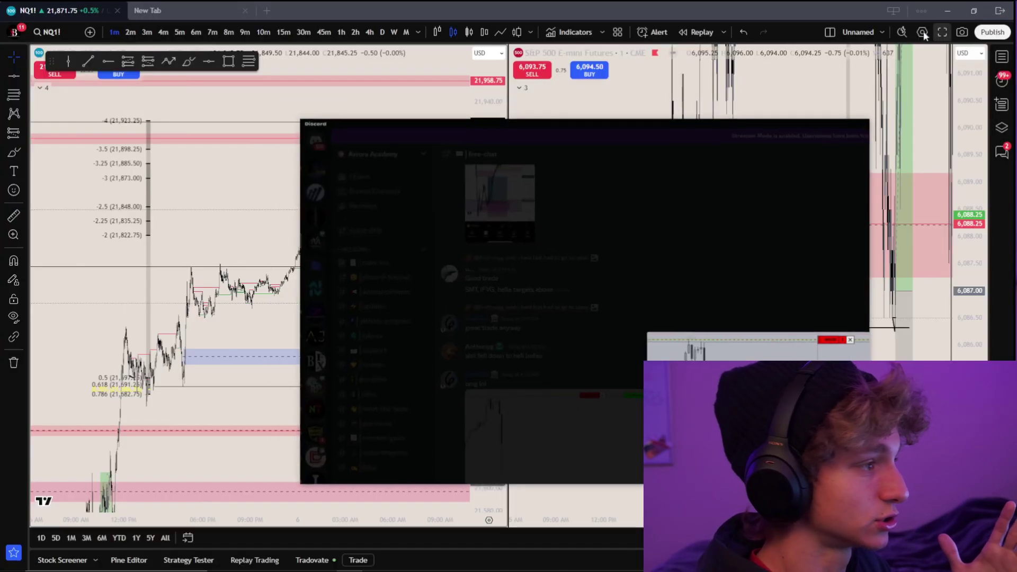
{"action": "left_click_drag", "start_coordinate": [623, 130], "coordinate": [443, 135]}
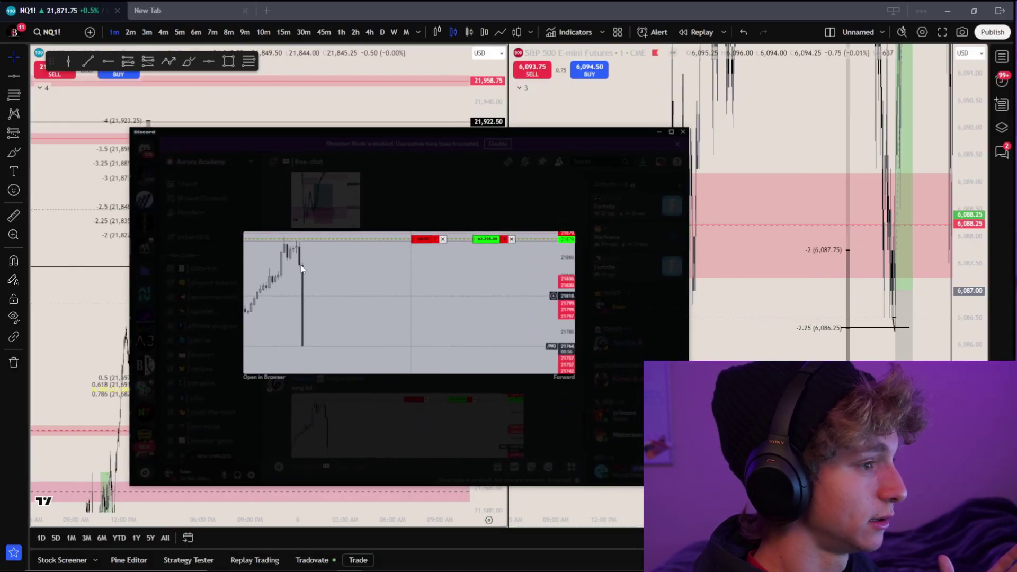
Step: Move Discord off the charts and inspect the 6 February afternoon rally beside its fib extension levels
{"action": "left_click_drag", "start_coordinate": [427, 133], "coordinate": [0, 172]}
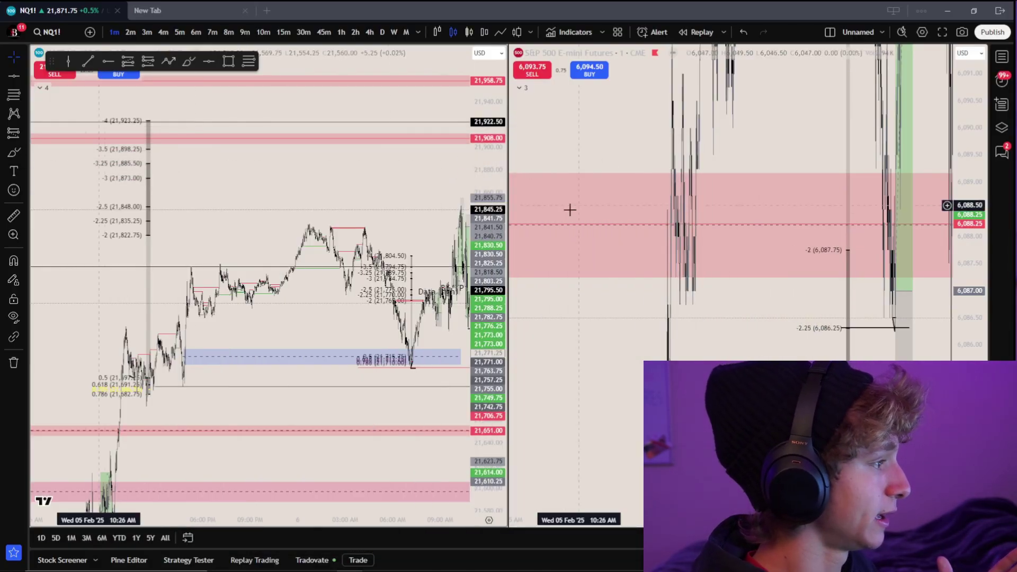
{"action": "left_click_drag", "start_coordinate": [347, 198], "coordinate": [131, 212]}
{"action": "scroll", "coordinate": [317, 211], "scroll_direction": "up", "scroll_amount": 15}
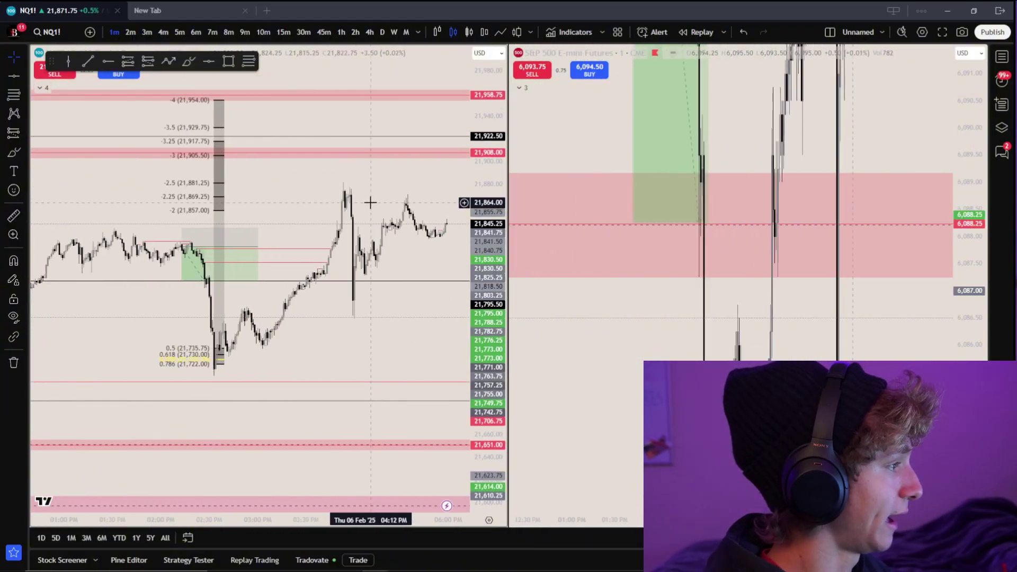
{"action": "scroll", "coordinate": [370, 202], "scroll_direction": "up", "scroll_amount": 5}
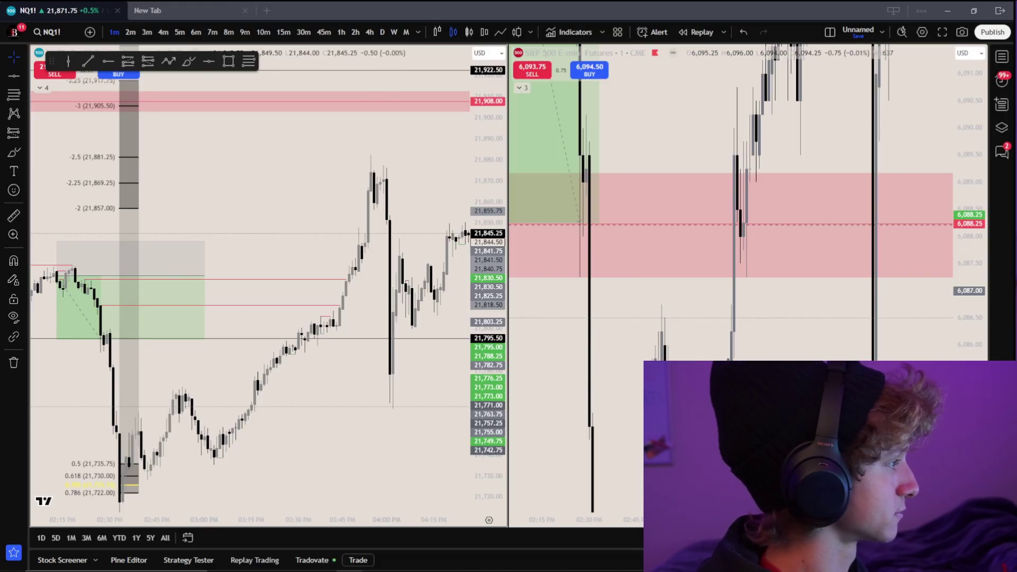
Step: Bring Discord's daily-profile channel over the charts and highlight the 3 February sentence about shorting levels that price rejects
{"action": "left_click_drag", "start_coordinate": [1, 175], "coordinate": [678, 119]}
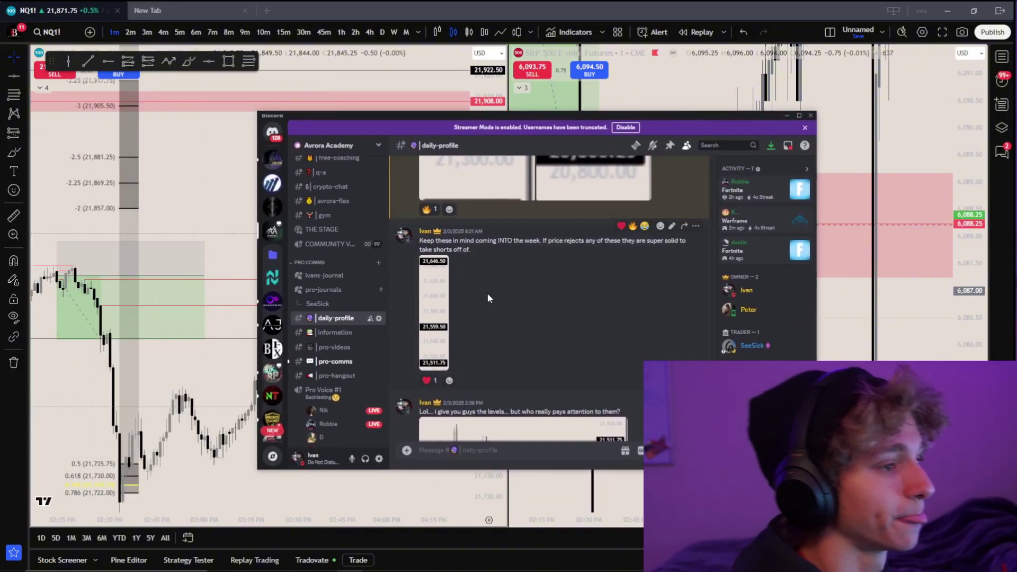
{"action": "left_click_drag", "start_coordinate": [420, 241], "coordinate": [663, 241]}
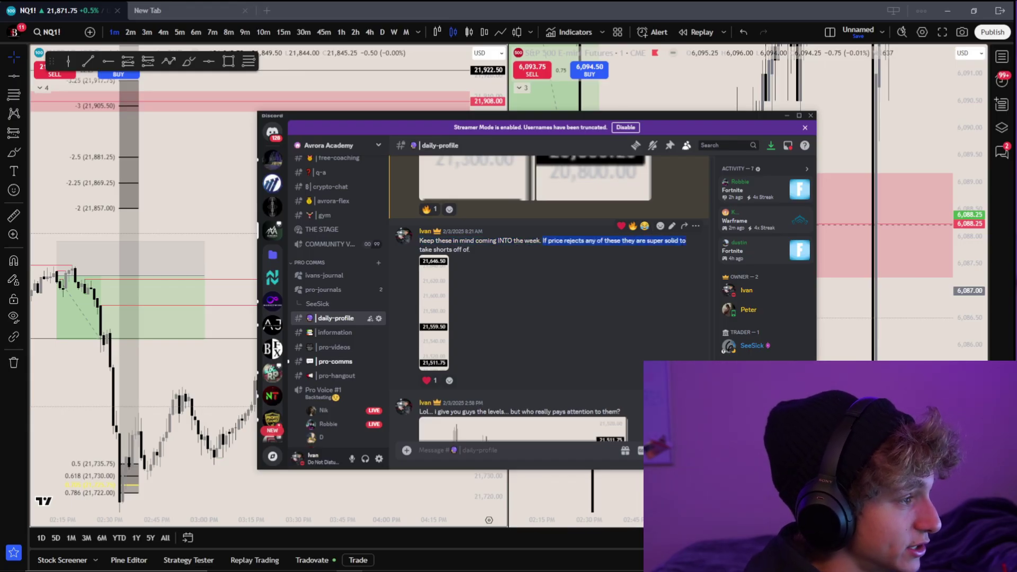
{"action": "left_click", "coordinate": [500, 245]}
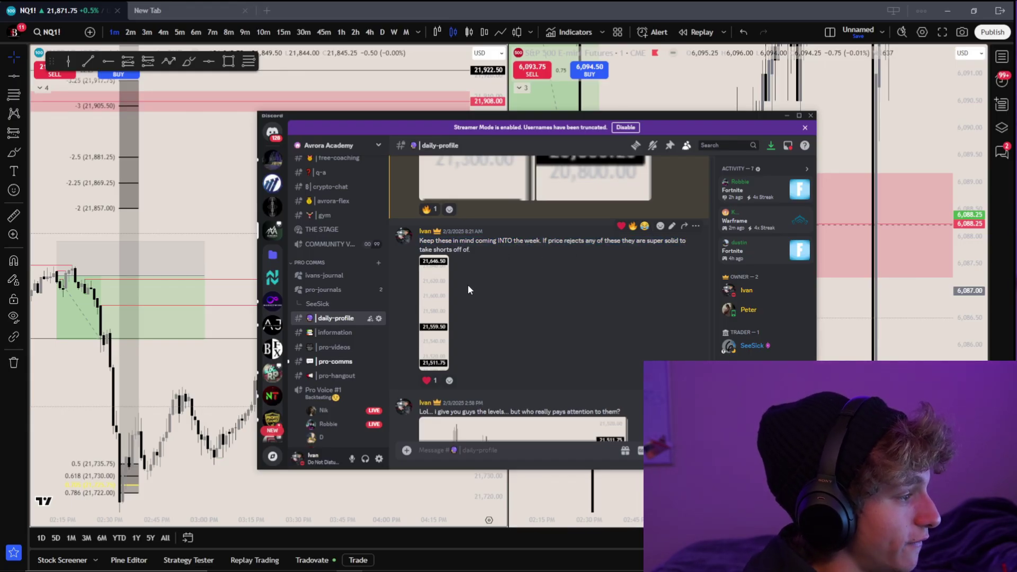
Step: Enlarge the 21,511.75 level chart in the 3 February 2:58 PM post, and close it
{"action": "scroll", "coordinate": [468, 284], "scroll_direction": "down", "scroll_amount": 2}
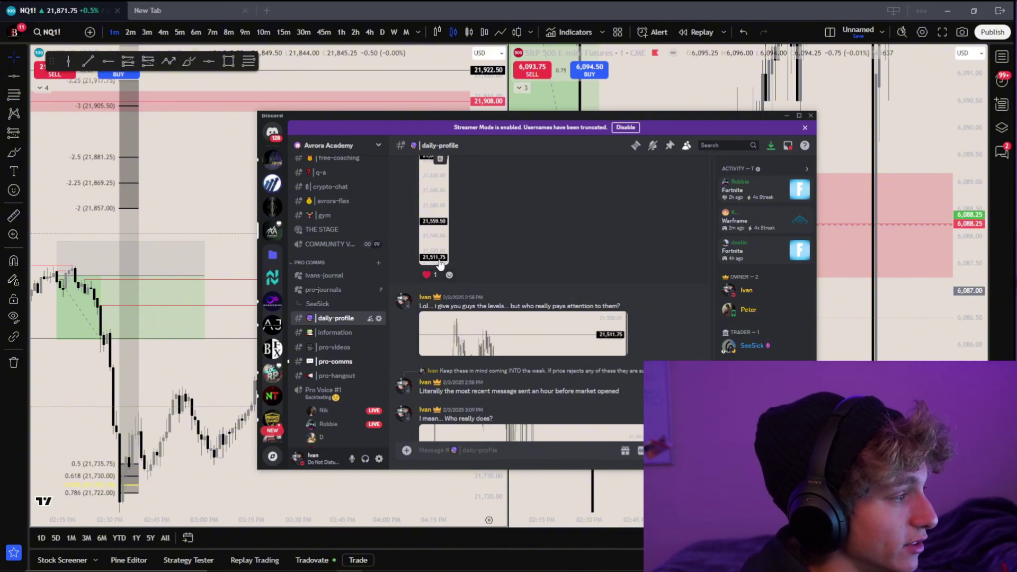
{"action": "left_click", "coordinate": [585, 343]}
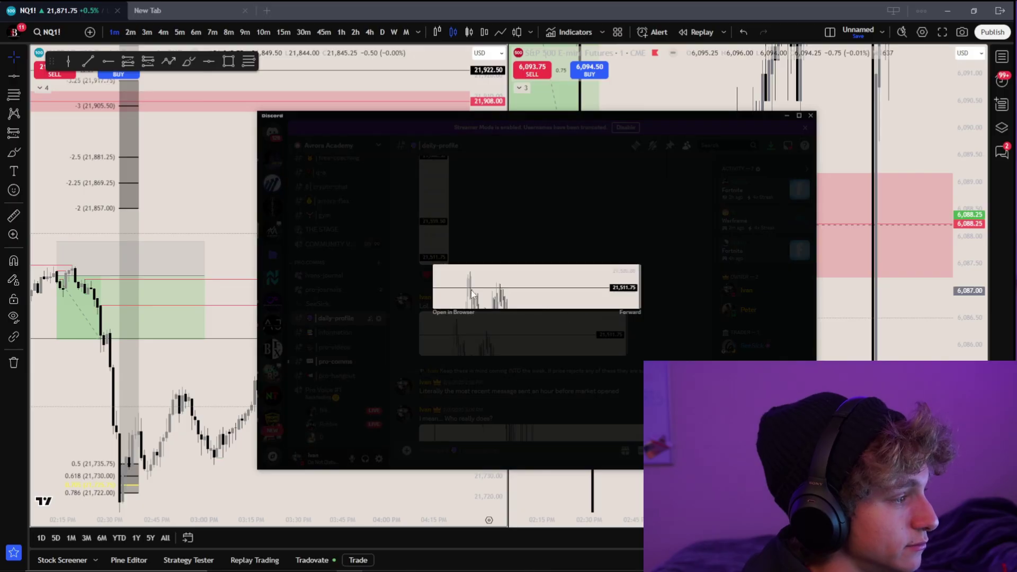
{"action": "left_click", "coordinate": [518, 311]}
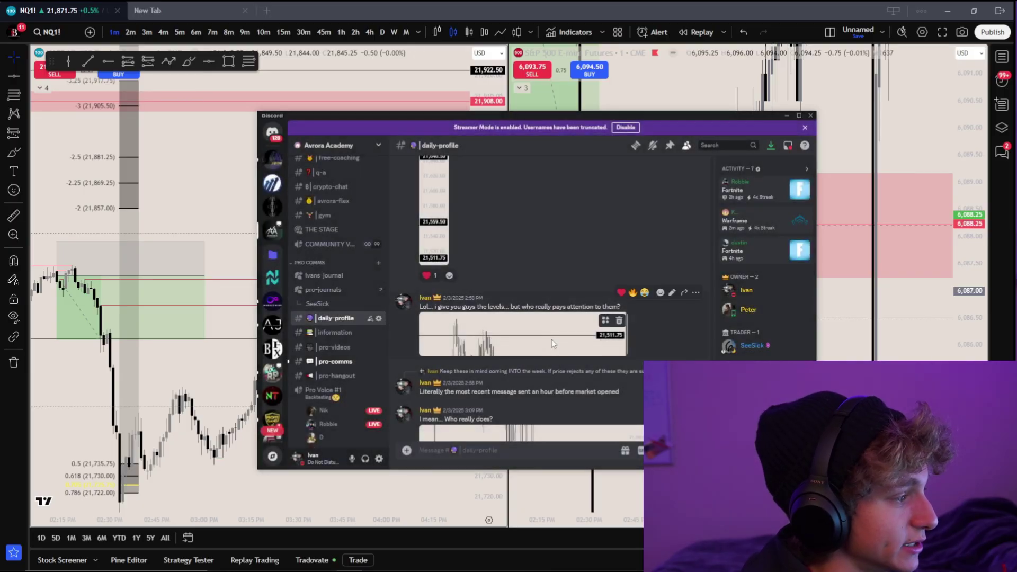
Step: Highlight the market-crash line in the 3 February morning post and view its attached price-level images
{"action": "scroll", "coordinate": [552, 338], "scroll_direction": "up", "scroll_amount": 5}
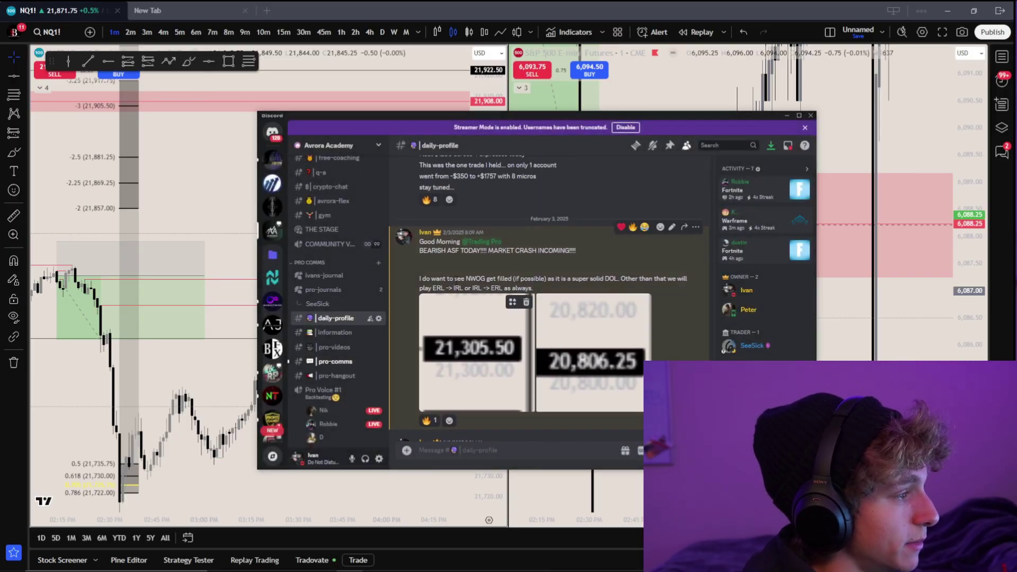
{"action": "left_click", "coordinate": [463, 355]}
{"action": "left_click", "coordinate": [617, 322]}
{"action": "left_click", "coordinate": [629, 356]}
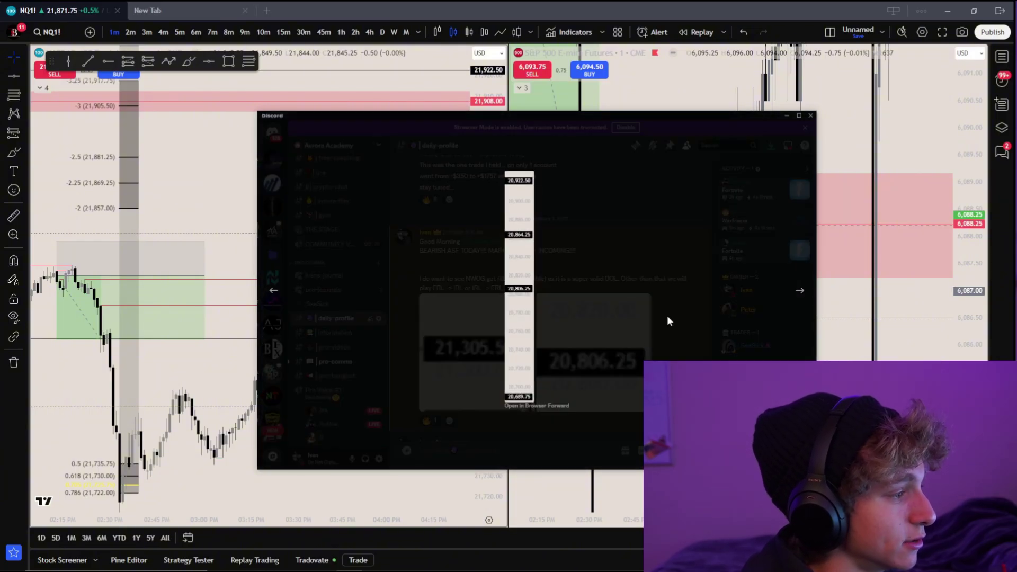
{"action": "left_click", "coordinate": [667, 317]}
Step: Review the 24 January morning levels in the daily-profile channel and enlarge the 11:49 AM proof chart
{"action": "scroll", "coordinate": [586, 322], "scroll_direction": "up", "scroll_amount": 5}
{"action": "scroll", "coordinate": [587, 324], "scroll_direction": "up", "scroll_amount": 5}
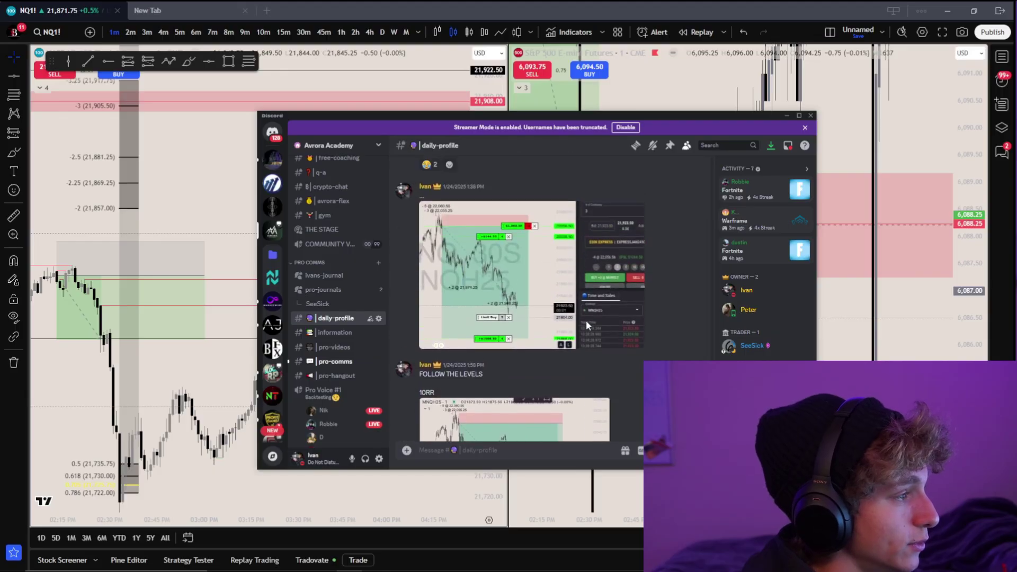
{"action": "scroll", "coordinate": [589, 329], "scroll_direction": "up", "scroll_amount": 3}
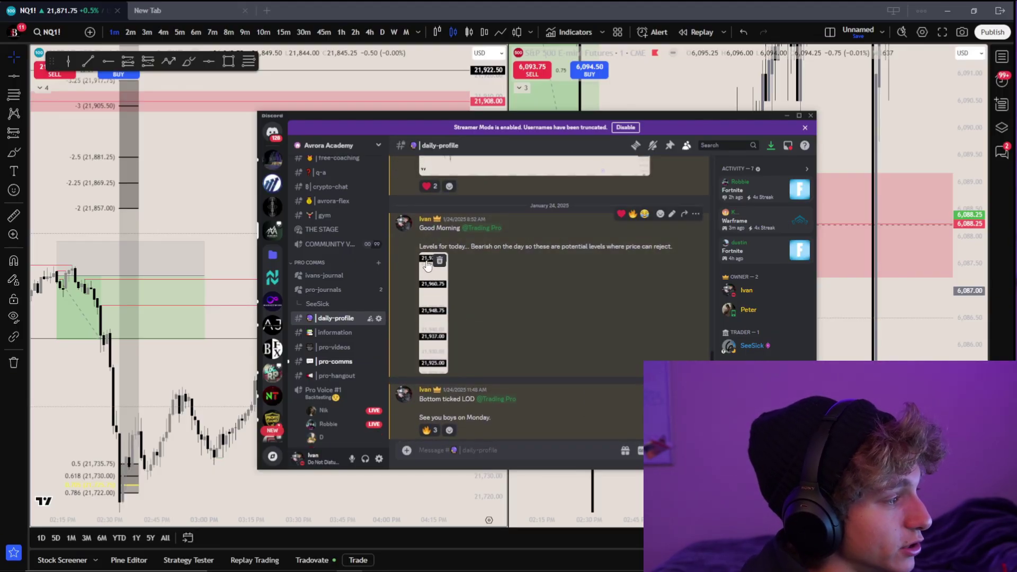
{"action": "scroll", "coordinate": [520, 286], "scroll_direction": "down", "scroll_amount": 5}
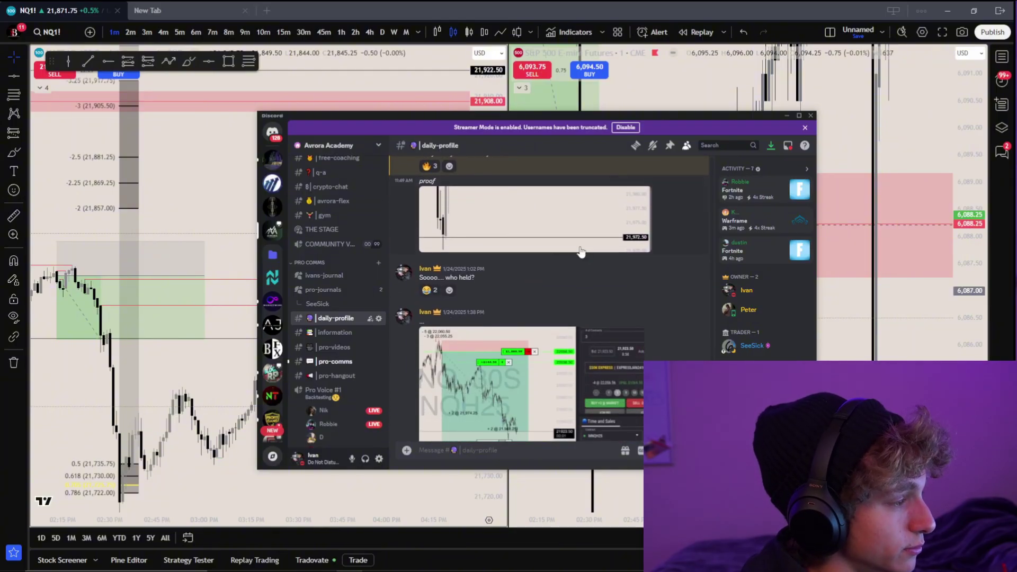
{"action": "left_click", "coordinate": [582, 249]}
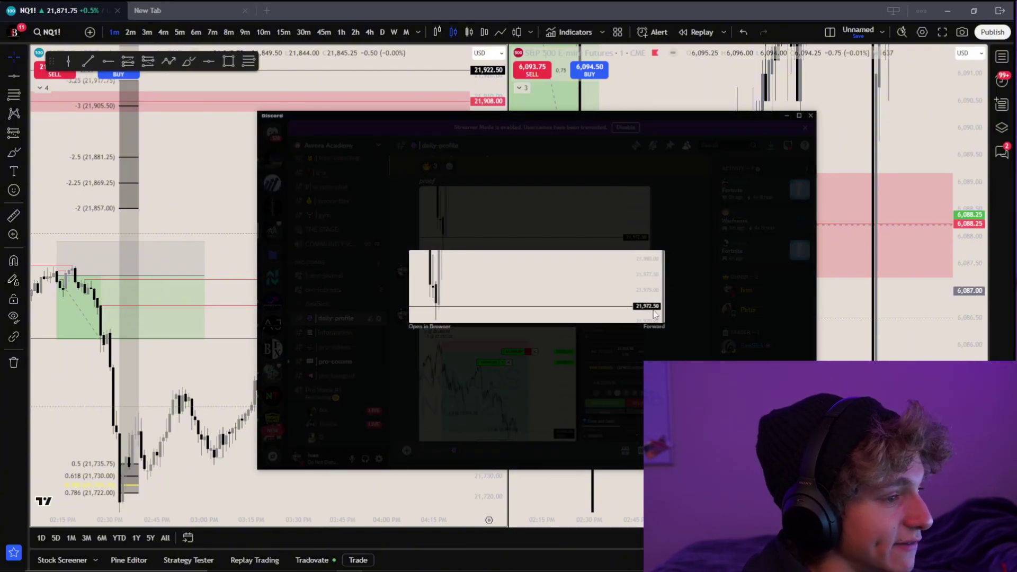
Step: Enlarge the short-trade screenshot in the 24 January 1:38 PM post, and close it
{"action": "left_click", "coordinate": [519, 366]}
{"action": "left_click", "coordinate": [522, 366]}
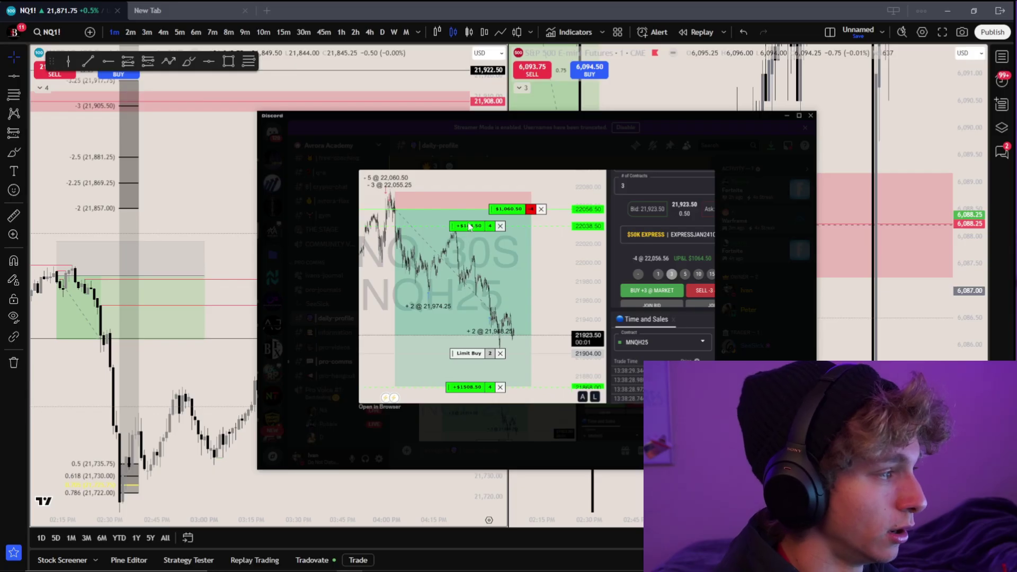
{"action": "left_click", "coordinate": [764, 306]}
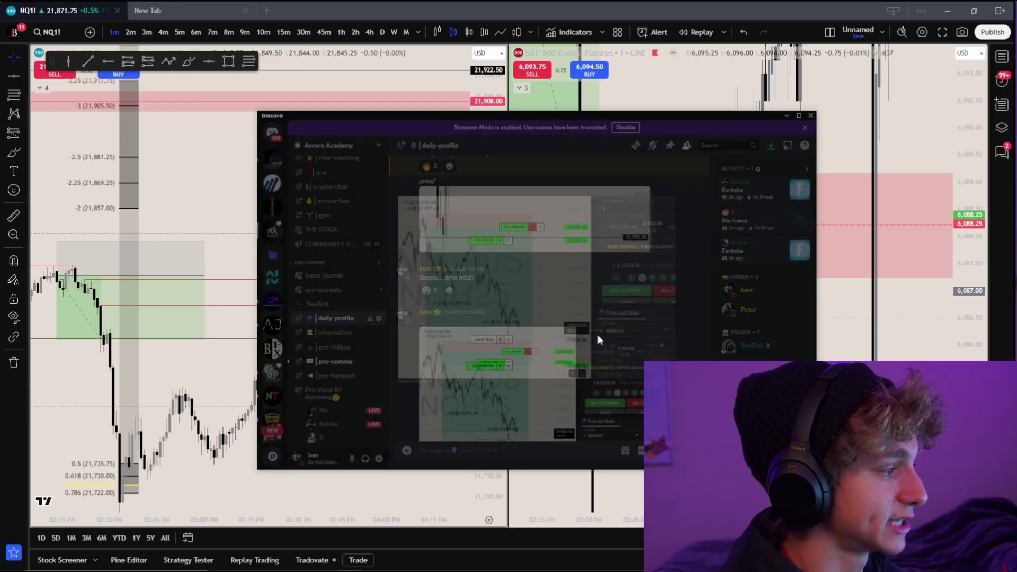
Step: Enlarge the 10RR chart in the FOLLOW THE LEVELS post, and move Discord off the charts
{"action": "scroll", "coordinate": [494, 313], "scroll_direction": "down", "scroll_amount": 3}
{"action": "left_click", "coordinate": [499, 313]}
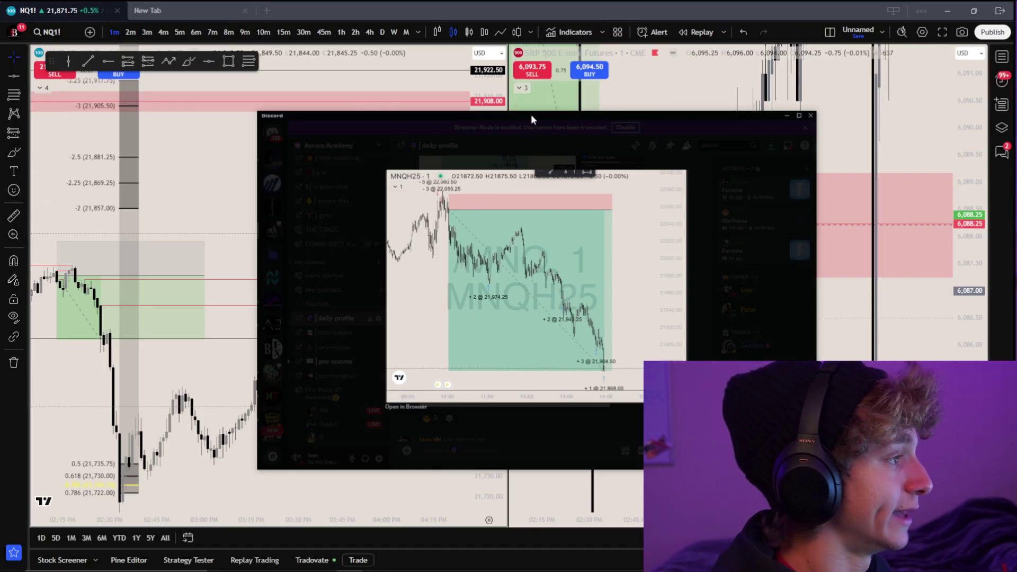
{"action": "left_click_drag", "start_coordinate": [532, 115], "coordinate": [0, 163]}
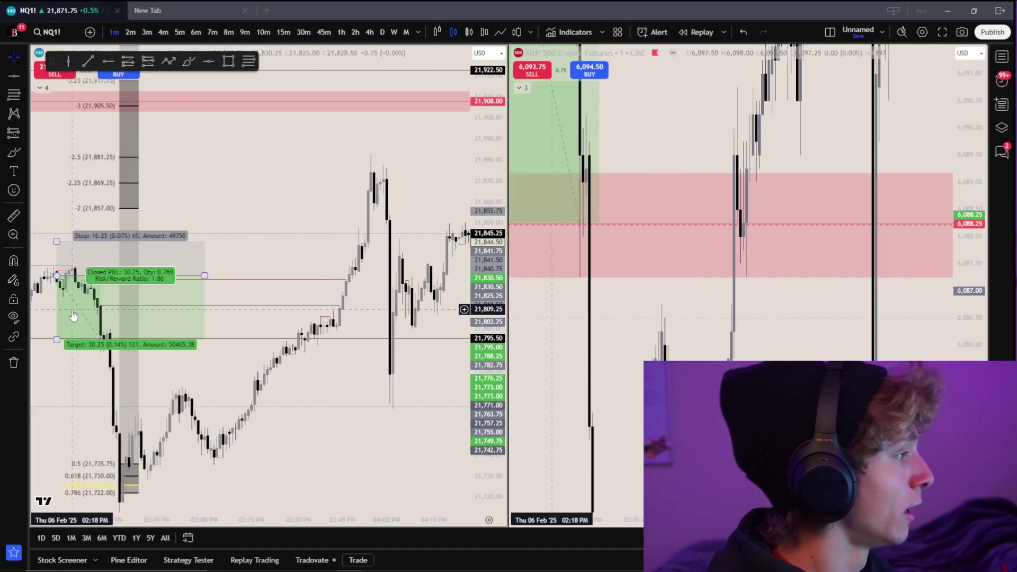
Step: Add a two-line text note on an empty area of the NQ chart reading "1. Find OTE" and "2. Make sure OTE = 50%"
{"action": "scroll", "coordinate": [287, 166], "scroll_direction": "down", "scroll_amount": 4}
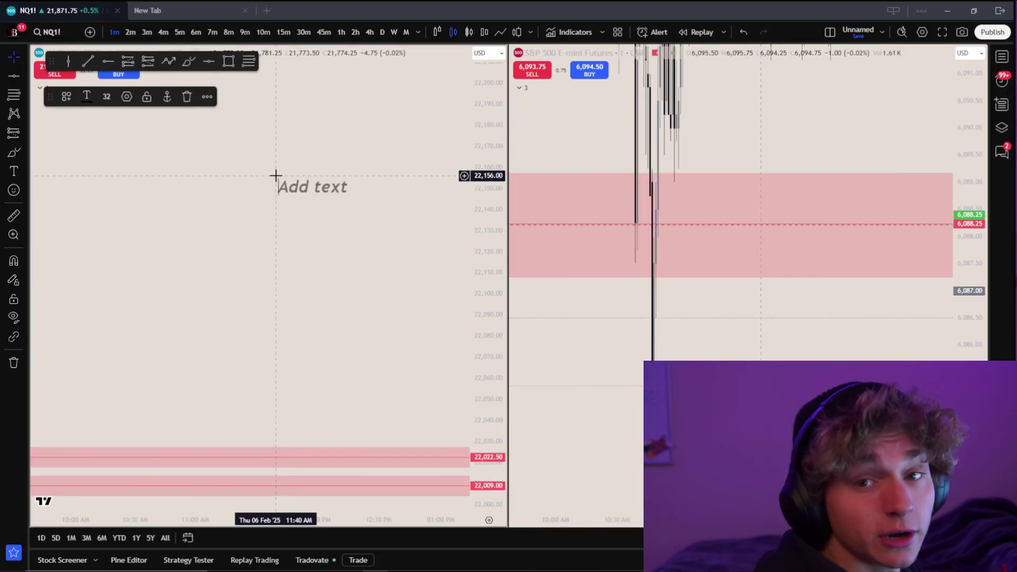
{"action": "type", "text": "1."}
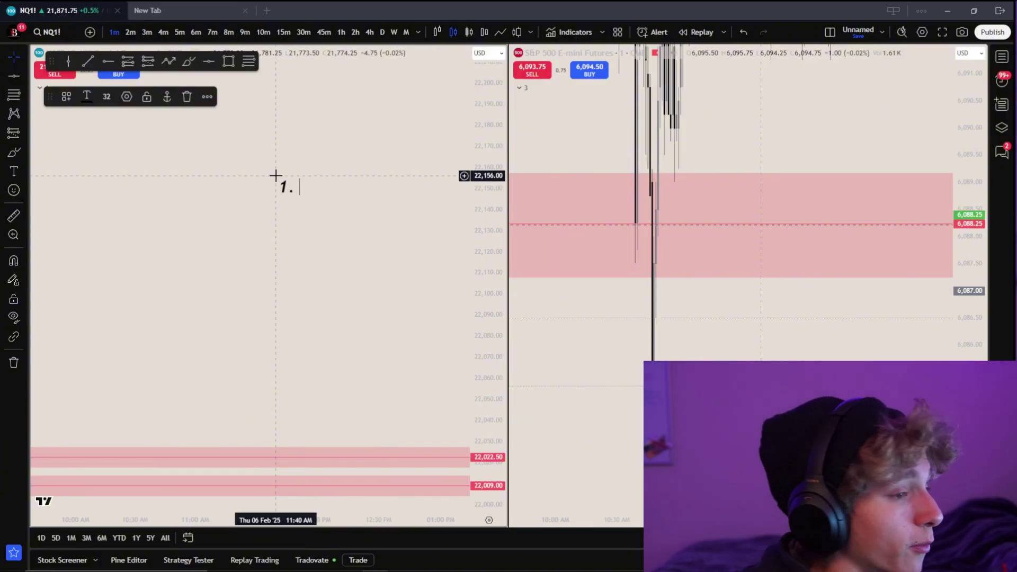
{"action": "type", "text": " Find OT#E"}
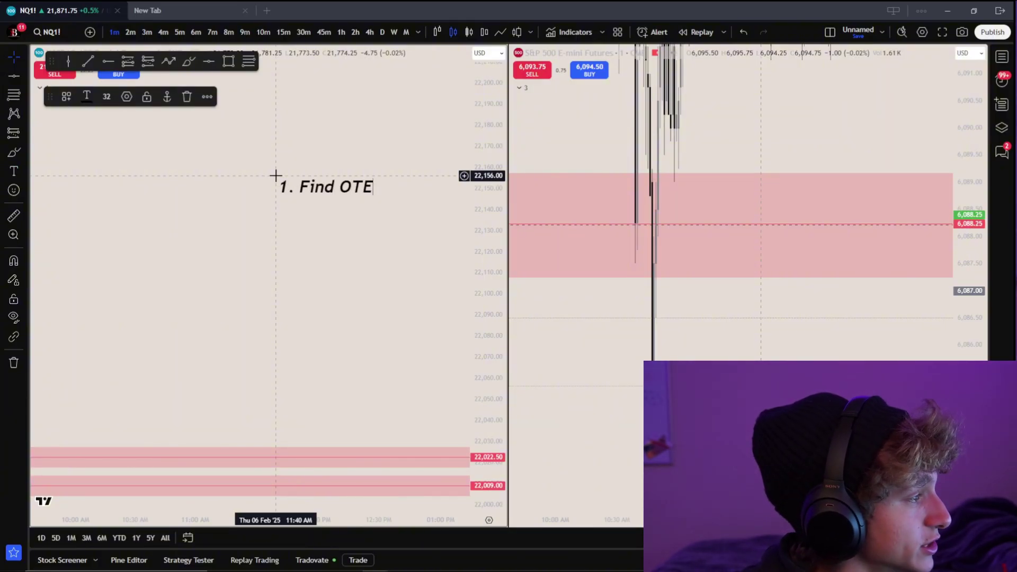
{"action": "type", "text": "sure"}
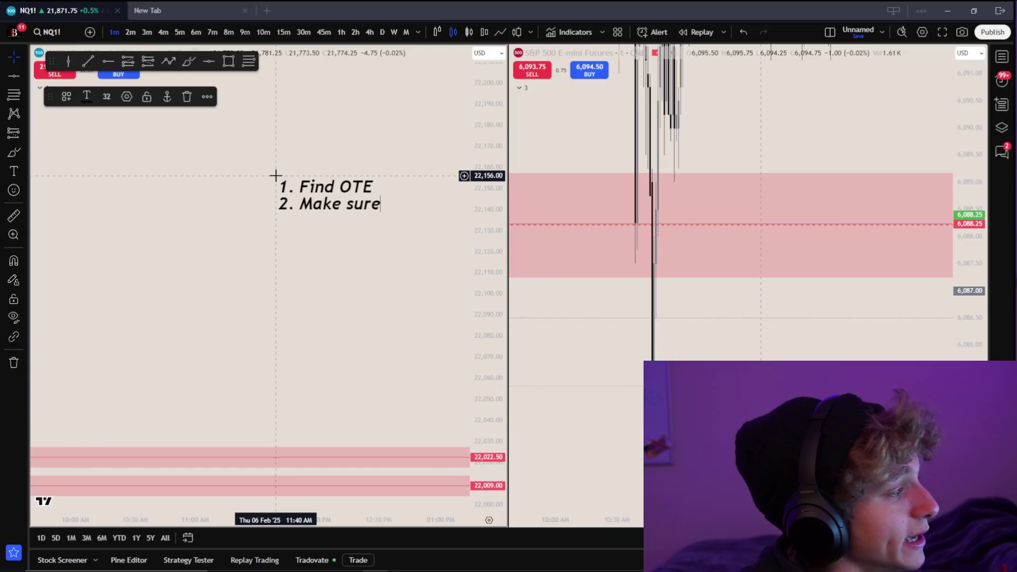
{"action": "type", "text": " OTE"}
{"action": "key", "text": "BackSpace"}
{"action": "key", "text": "BackSpace"}
{"action": "key", "text": "BackSpace"}
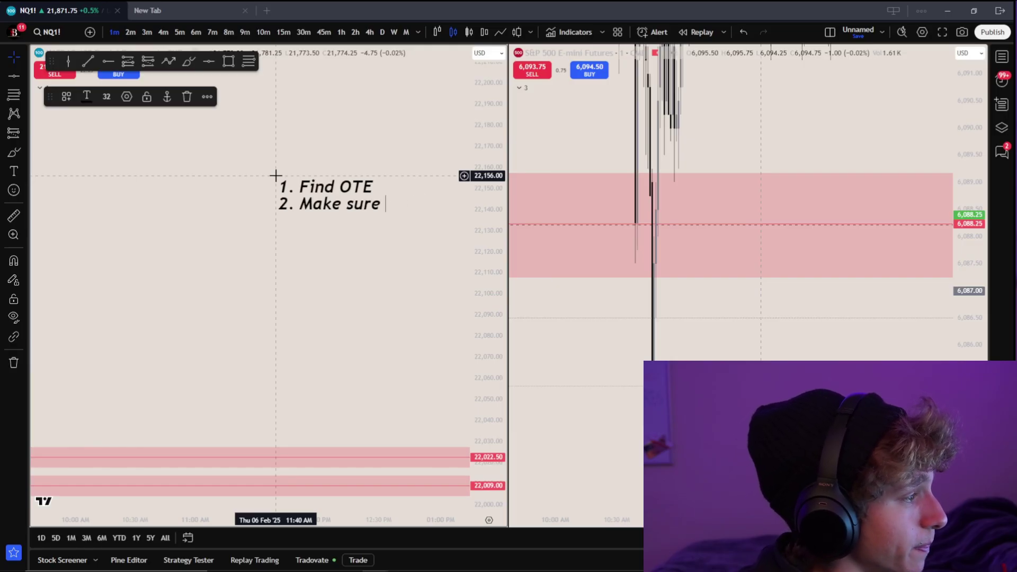
{"action": "type", "text": "OTE = 50%"}
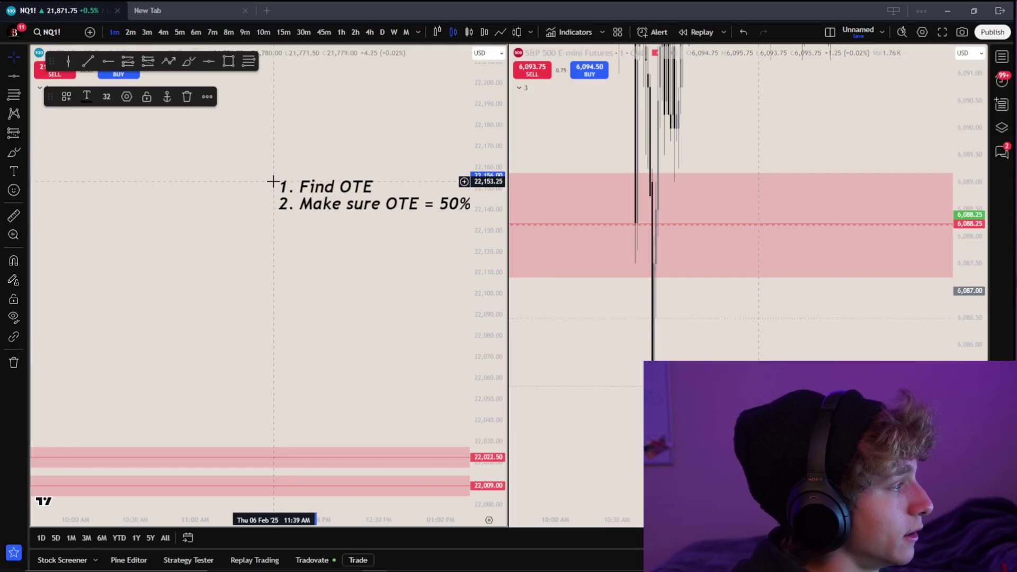
Step: Shift the note left on the NQ chart so that its second line clears the price scale
{"action": "left_click", "coordinate": [367, 175]}
{"action": "left_click_drag", "start_coordinate": [368, 175], "coordinate": [306, 164]}
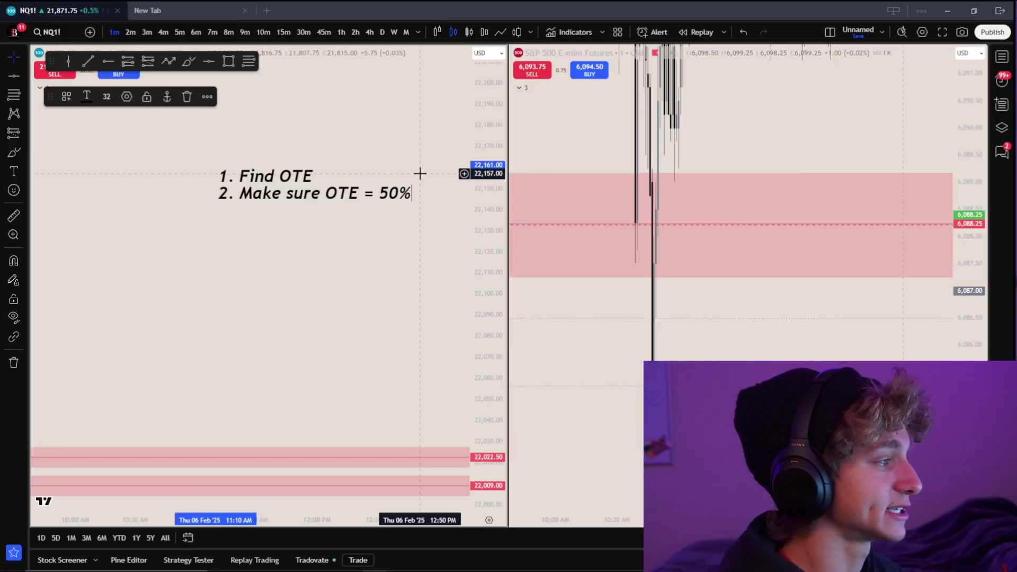
{"action": "left_click_drag", "start_coordinate": [433, 195], "coordinate": [417, 194]}
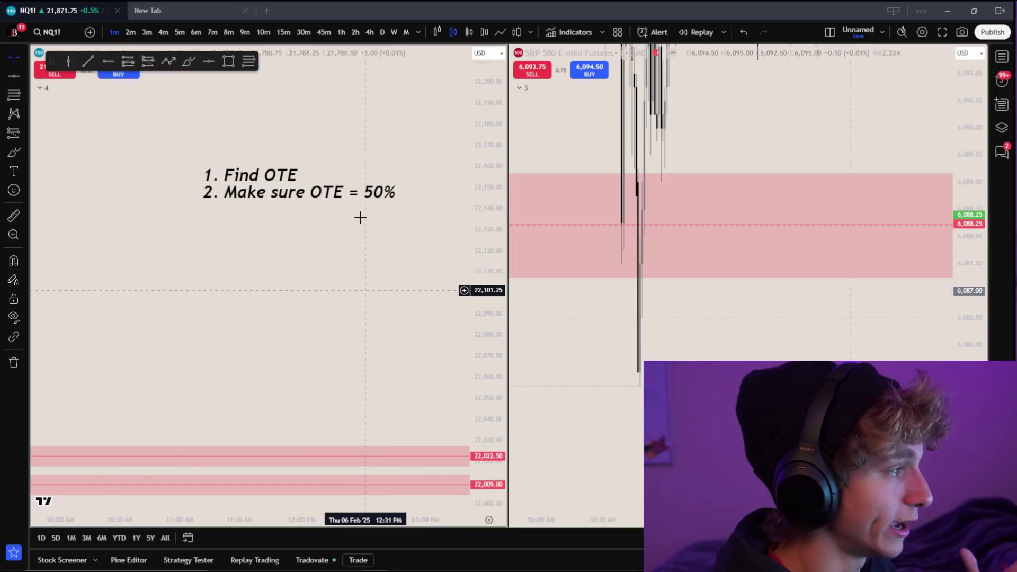
Step: Reopen the note for editing and start a third line numbered "3." under the OTE = 50% line
{"action": "double_click", "coordinate": [396, 203]}
{"action": "key", "text": "Return"}
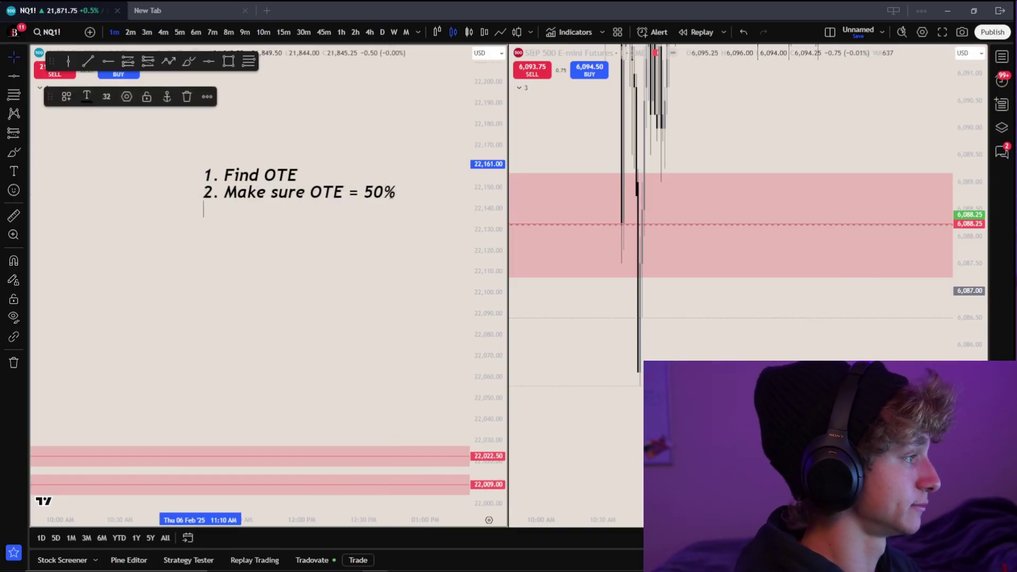
{"action": "type", "text": "3."}
Step: Draw a downward Fib Retracement in the empty area below and left of the note, starting at about 22,133.25
{"action": "left_click", "coordinate": [14, 94]}
{"action": "left_click", "coordinate": [68, 224]}
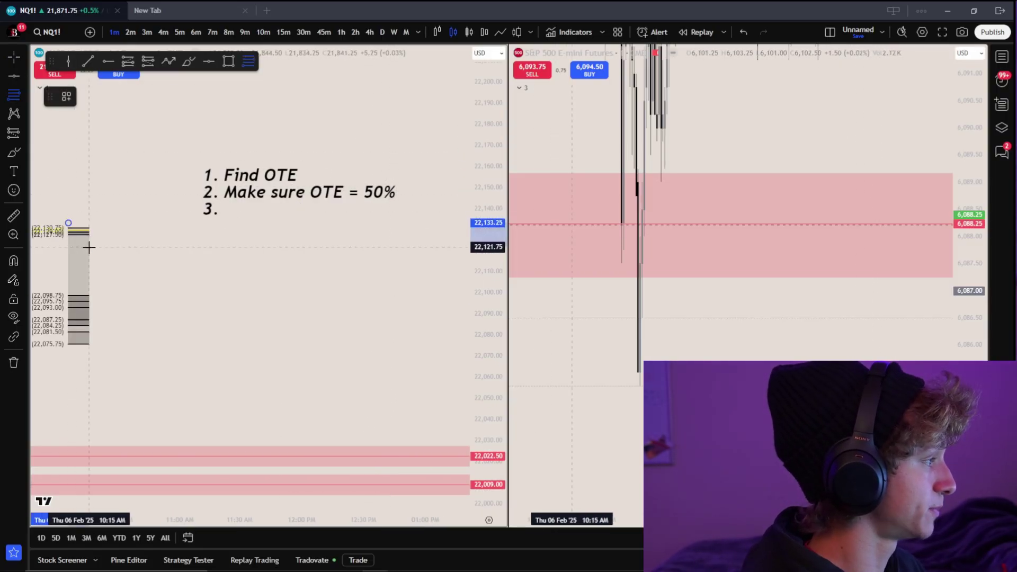
{"action": "left_click", "coordinate": [137, 262]}
{"action": "left_click_drag", "start_coordinate": [194, 294], "coordinate": [264, 290]}
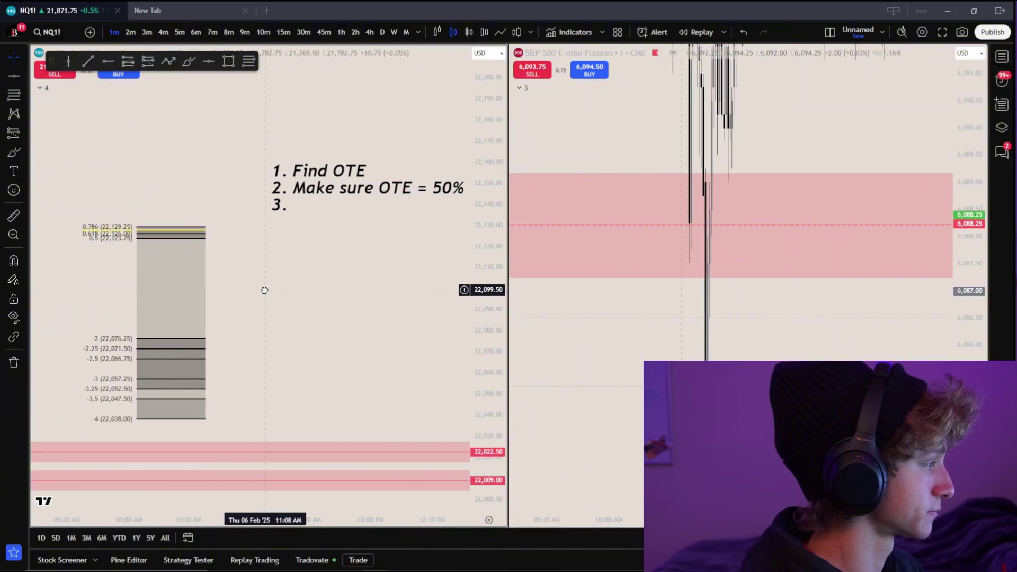
Step: List the fib extension levels -2, -2.25, -2.5 and -3 on the note's third line
{"action": "left_click", "coordinate": [391, 194]}
{"action": "type", "text": "-2"}
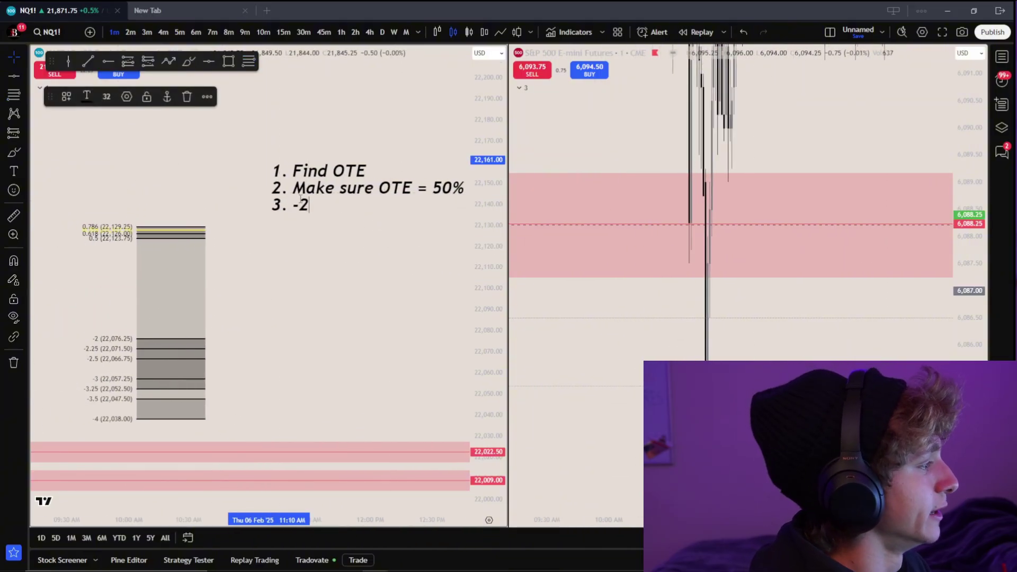
{"action": "type", "text": ", -2.25, -"}
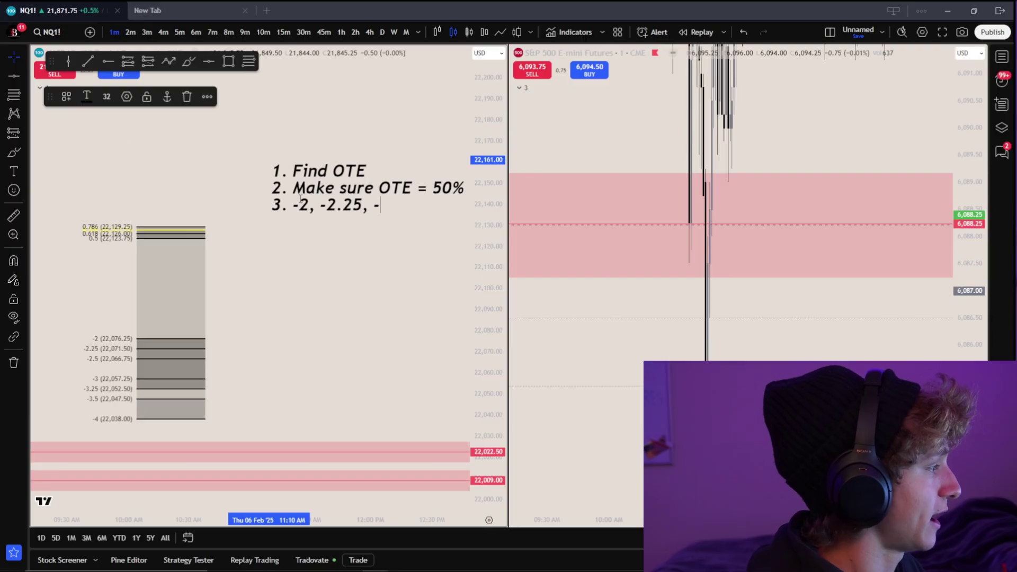
{"action": "type", "text": "2.5, -"}
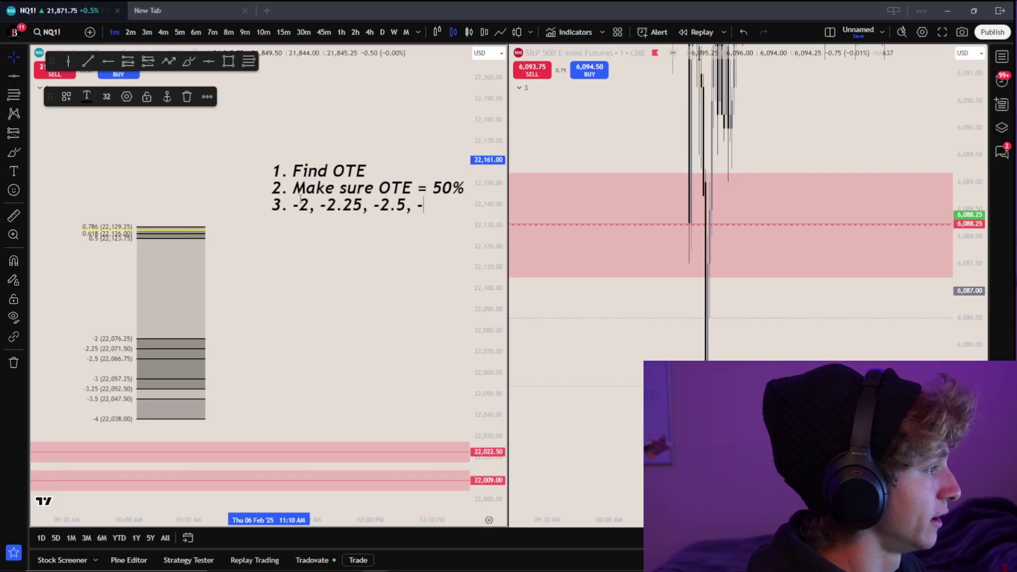
{"action": "type", "text": "3, -3"}
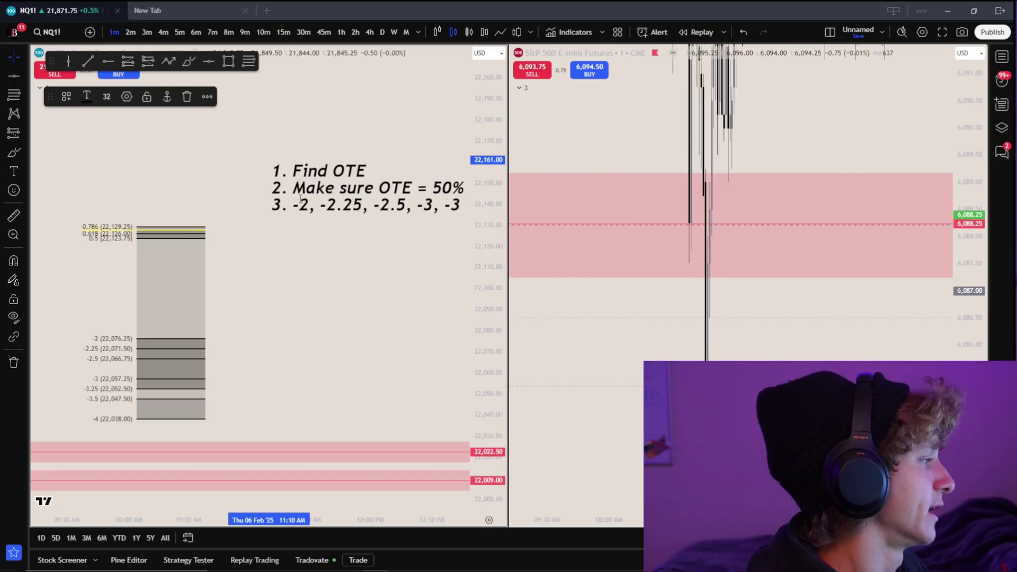